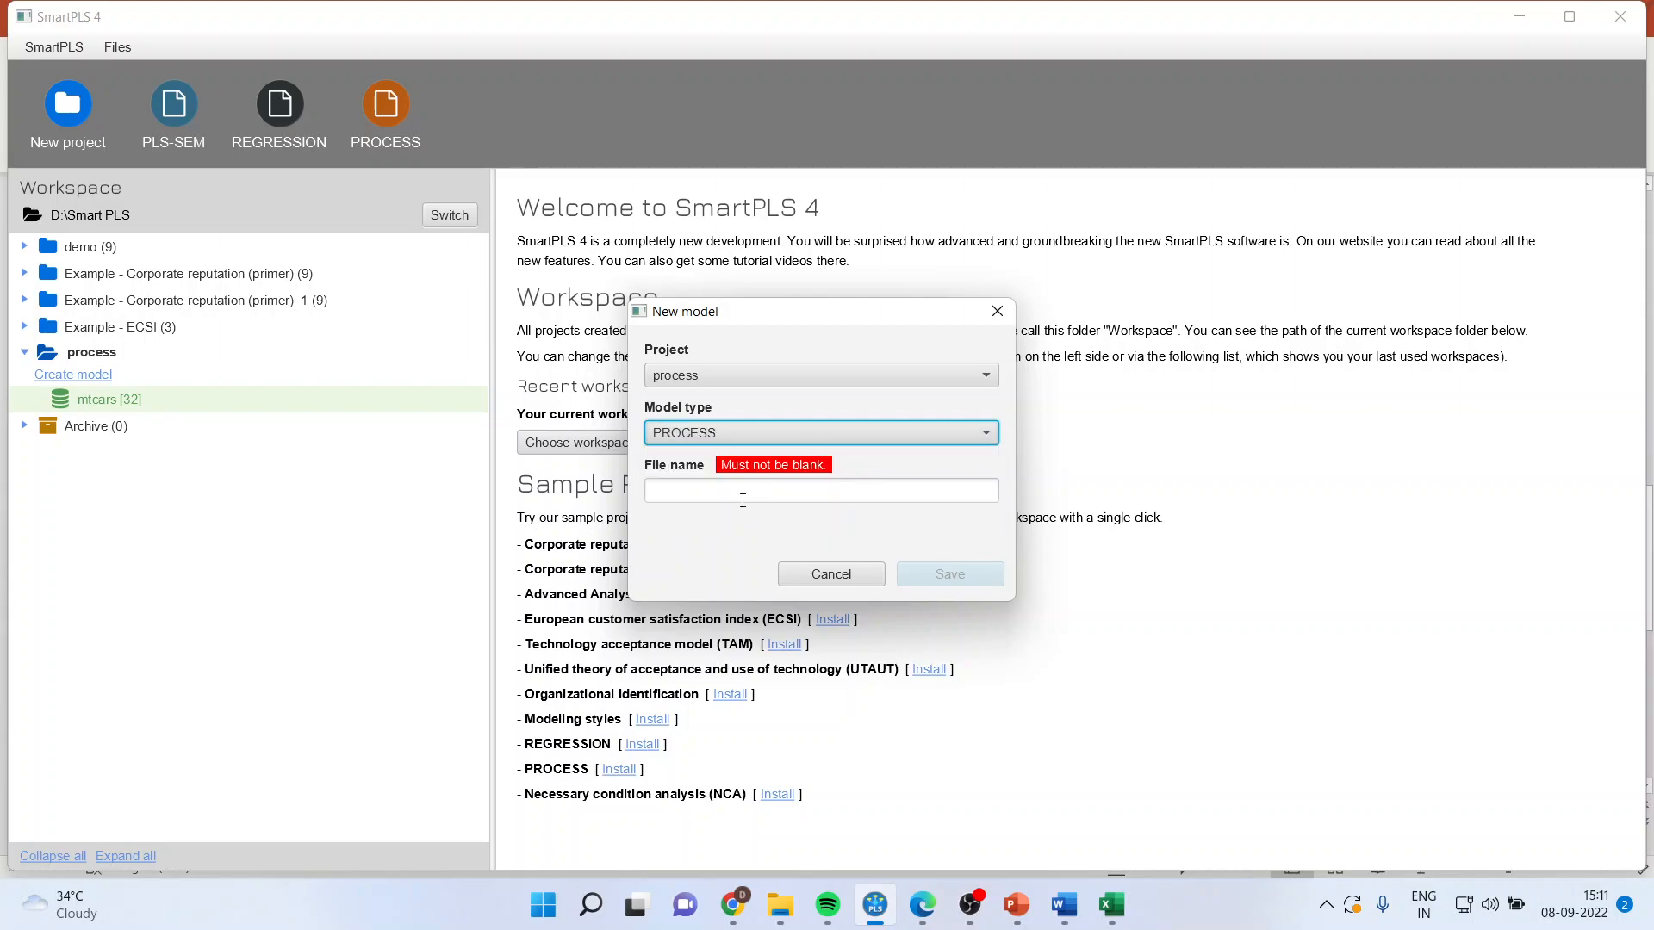
# Step: Name the new PROCESS model "moderation mediation" and save it in the process project
pyautogui.write('me')
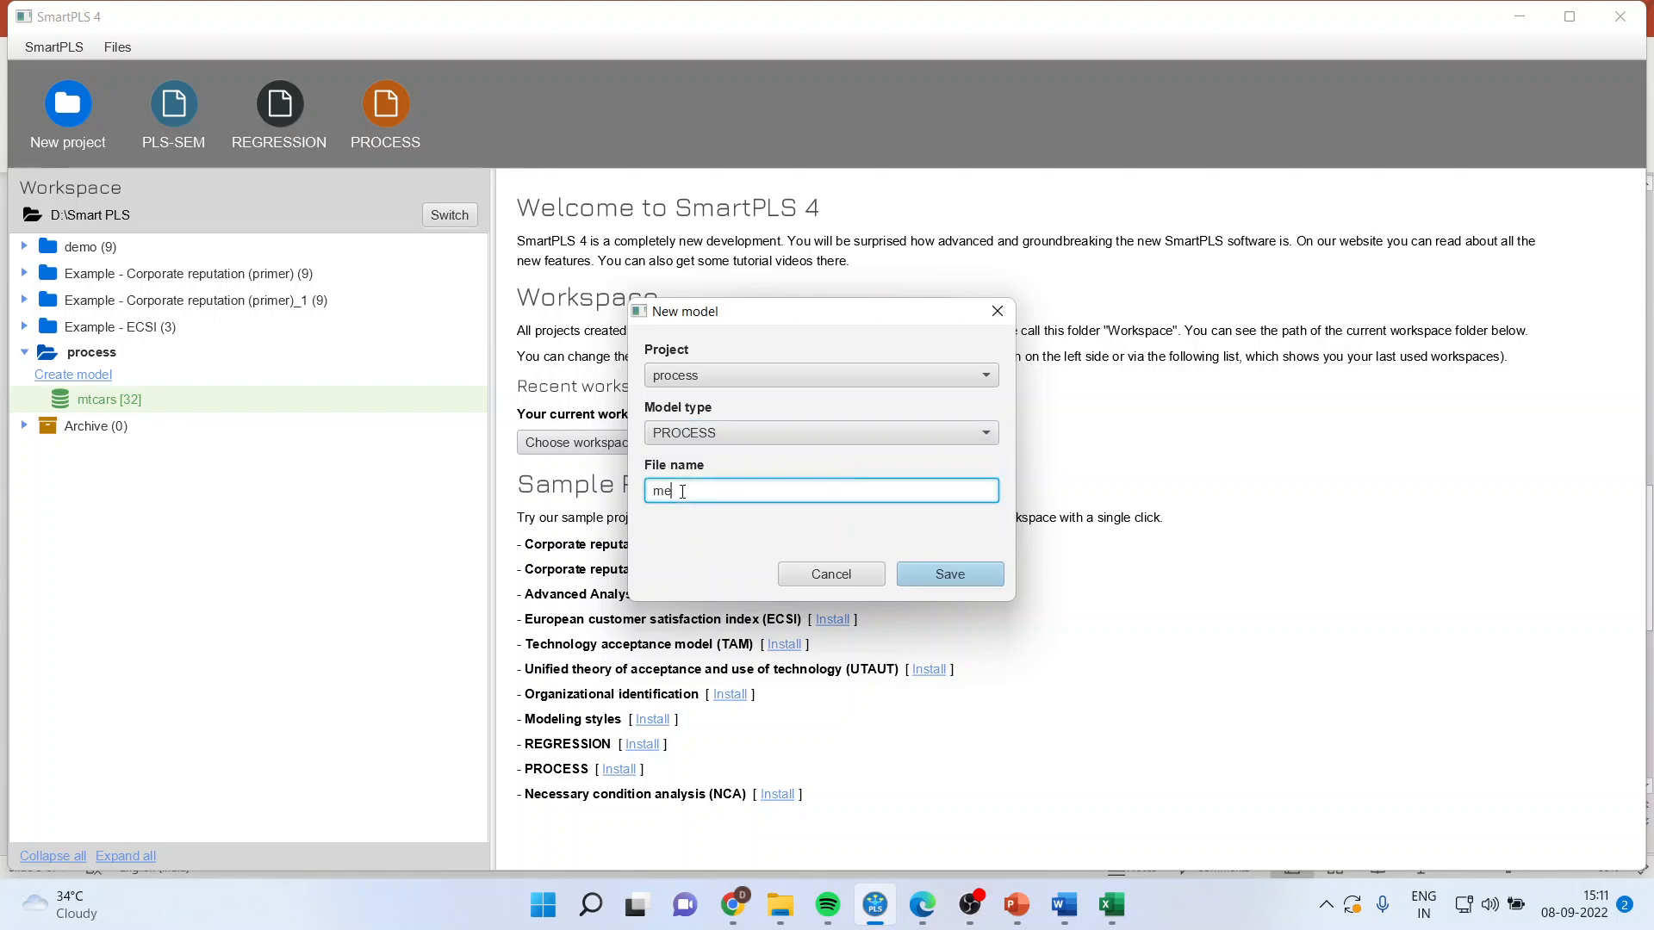
pyautogui.write('diati')
pyautogui.press('BackSpace')
pyautogui.press('BackSpace')
pyautogui.press('BackSpace')
pyautogui.press('BackSpace')
pyautogui.press('BackSpace')
pyautogui.press('BackSpace')
pyautogui.press('BackSpace')
pyautogui.write('moderation mediation')
pyautogui.press('Return')
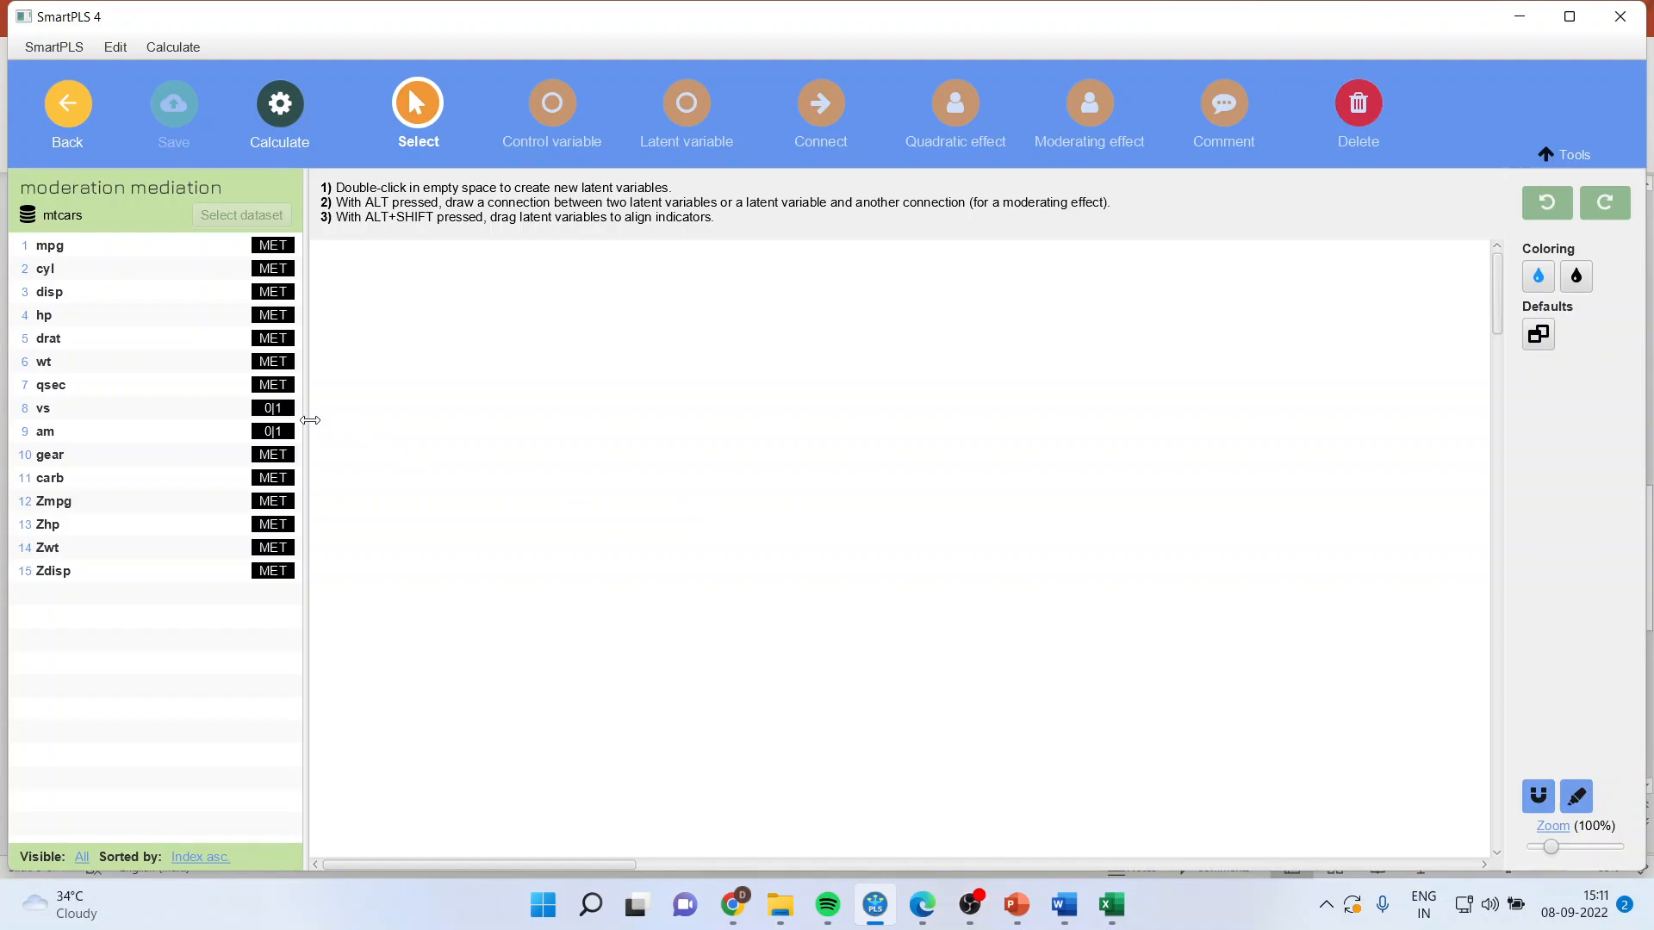
# Step: Add the mpg and wt variables to the canvas as constructs, with wt on the left and mpg on the right
pyautogui.moveTo(91, 253); pyautogui.dragTo(1143, 503)
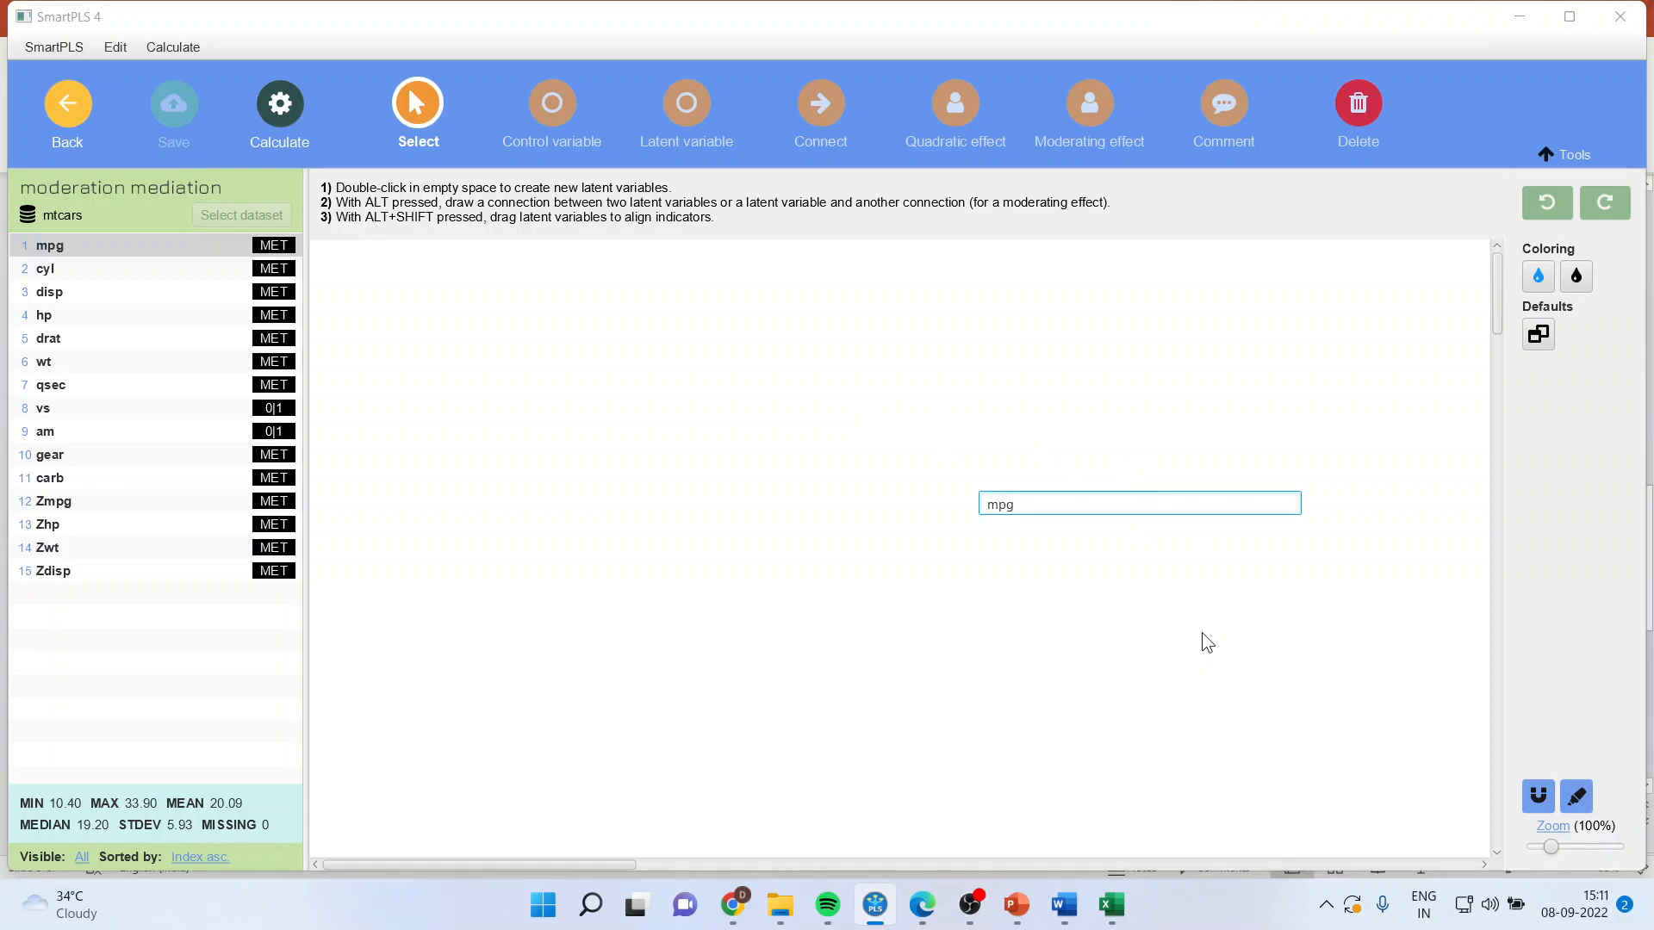
pyautogui.press('Return')
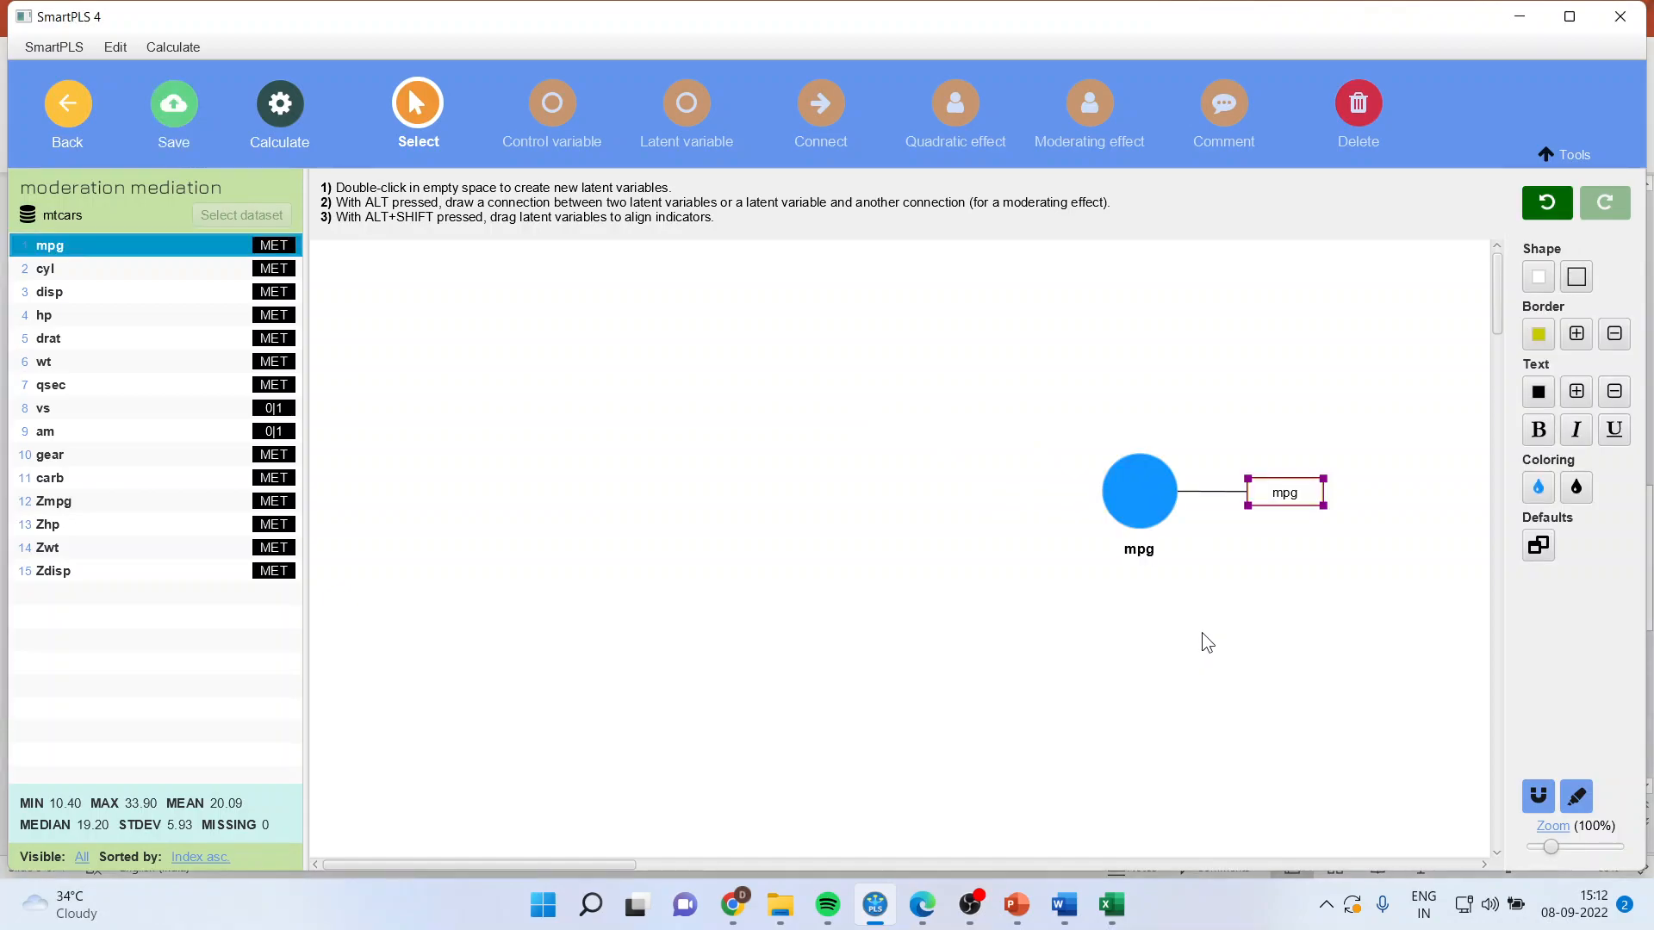
pyautogui.click(69, 368)
pyautogui.moveTo(69, 369); pyautogui.dragTo(560, 484)
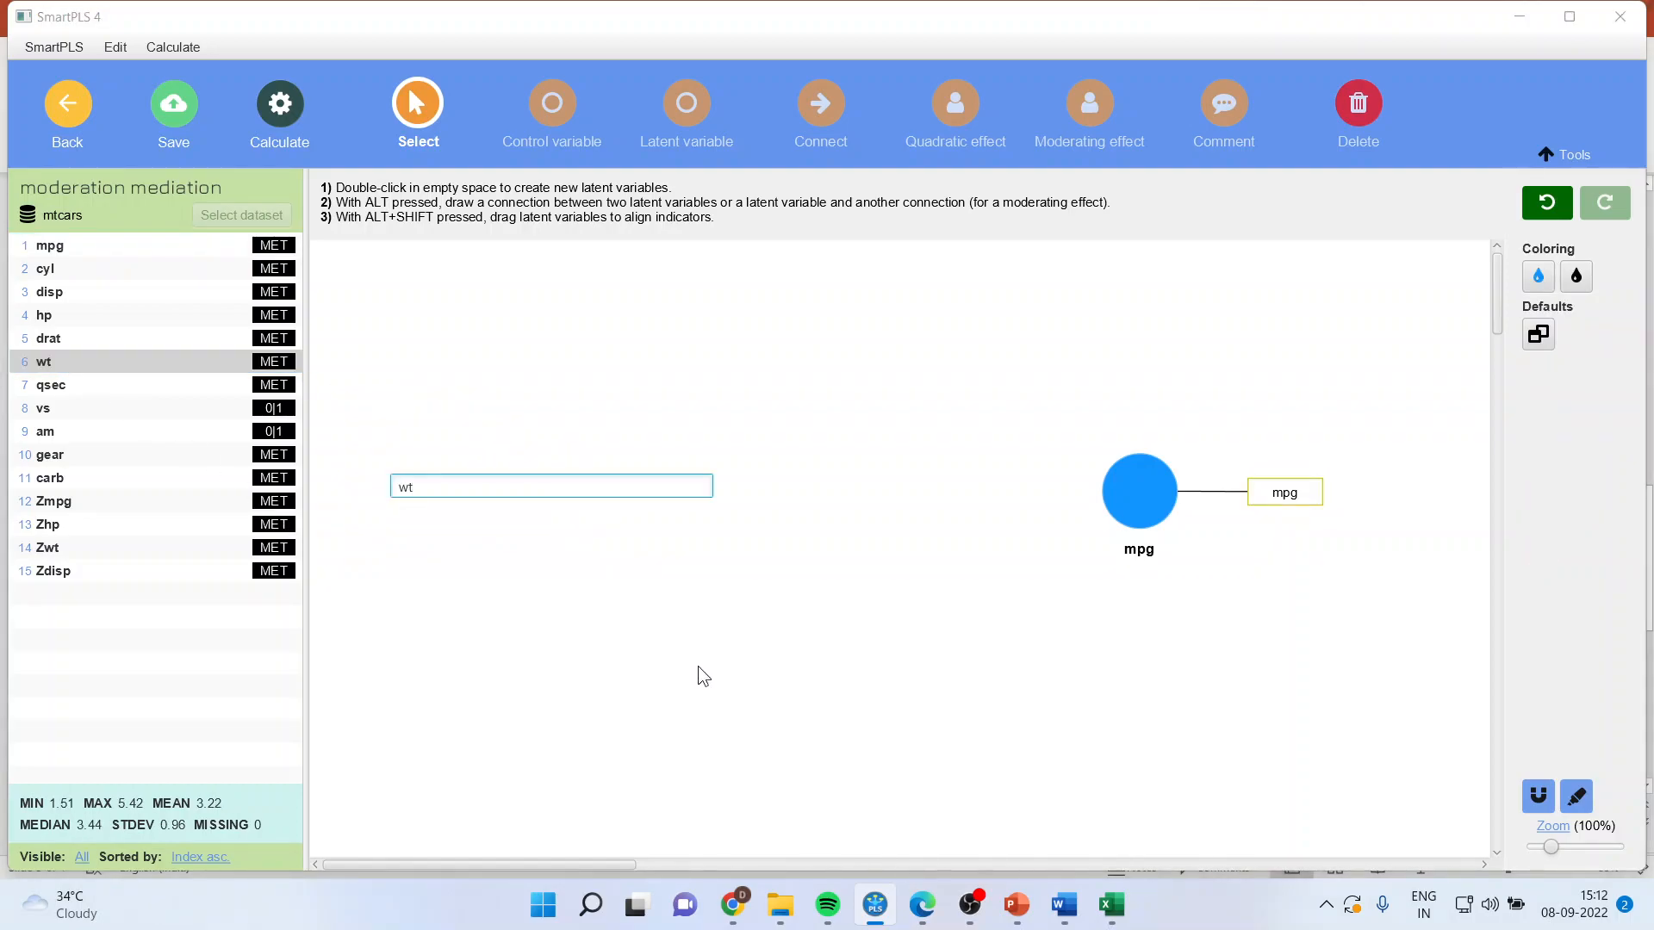
pyautogui.press('Return')
# Step: Draw a path from wt to mpg
pyautogui.click(820, 104)
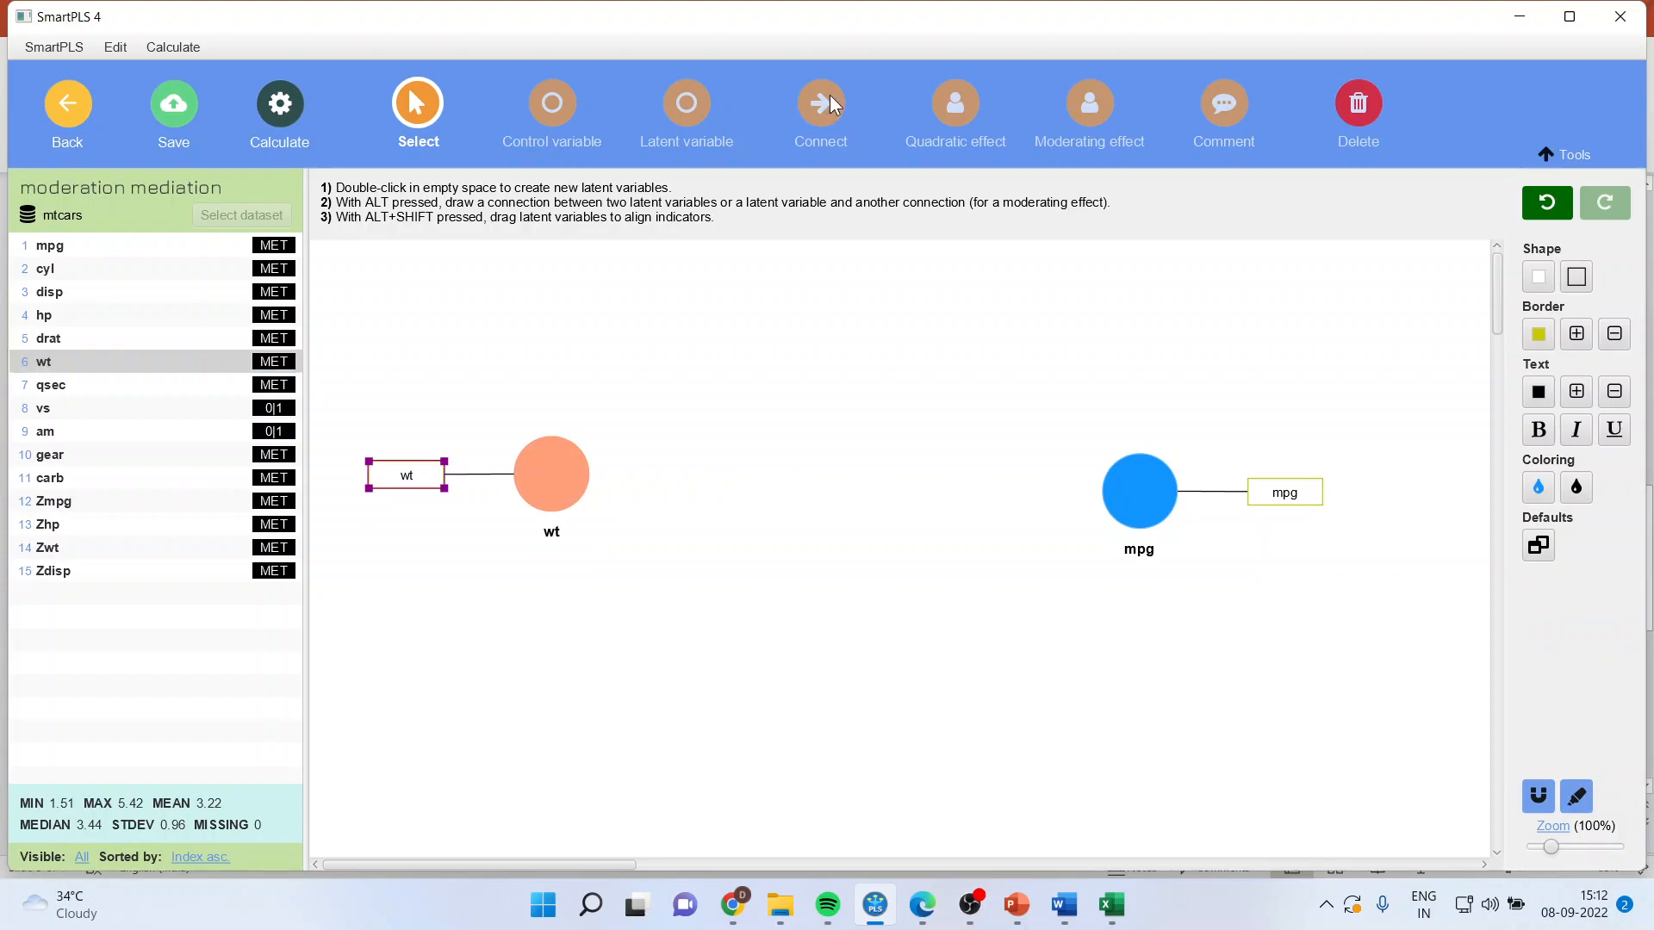
pyautogui.moveTo(585, 485); pyautogui.dragTo(1120, 489)
pyautogui.moveTo(568, 482); pyautogui.dragTo(581, 558)
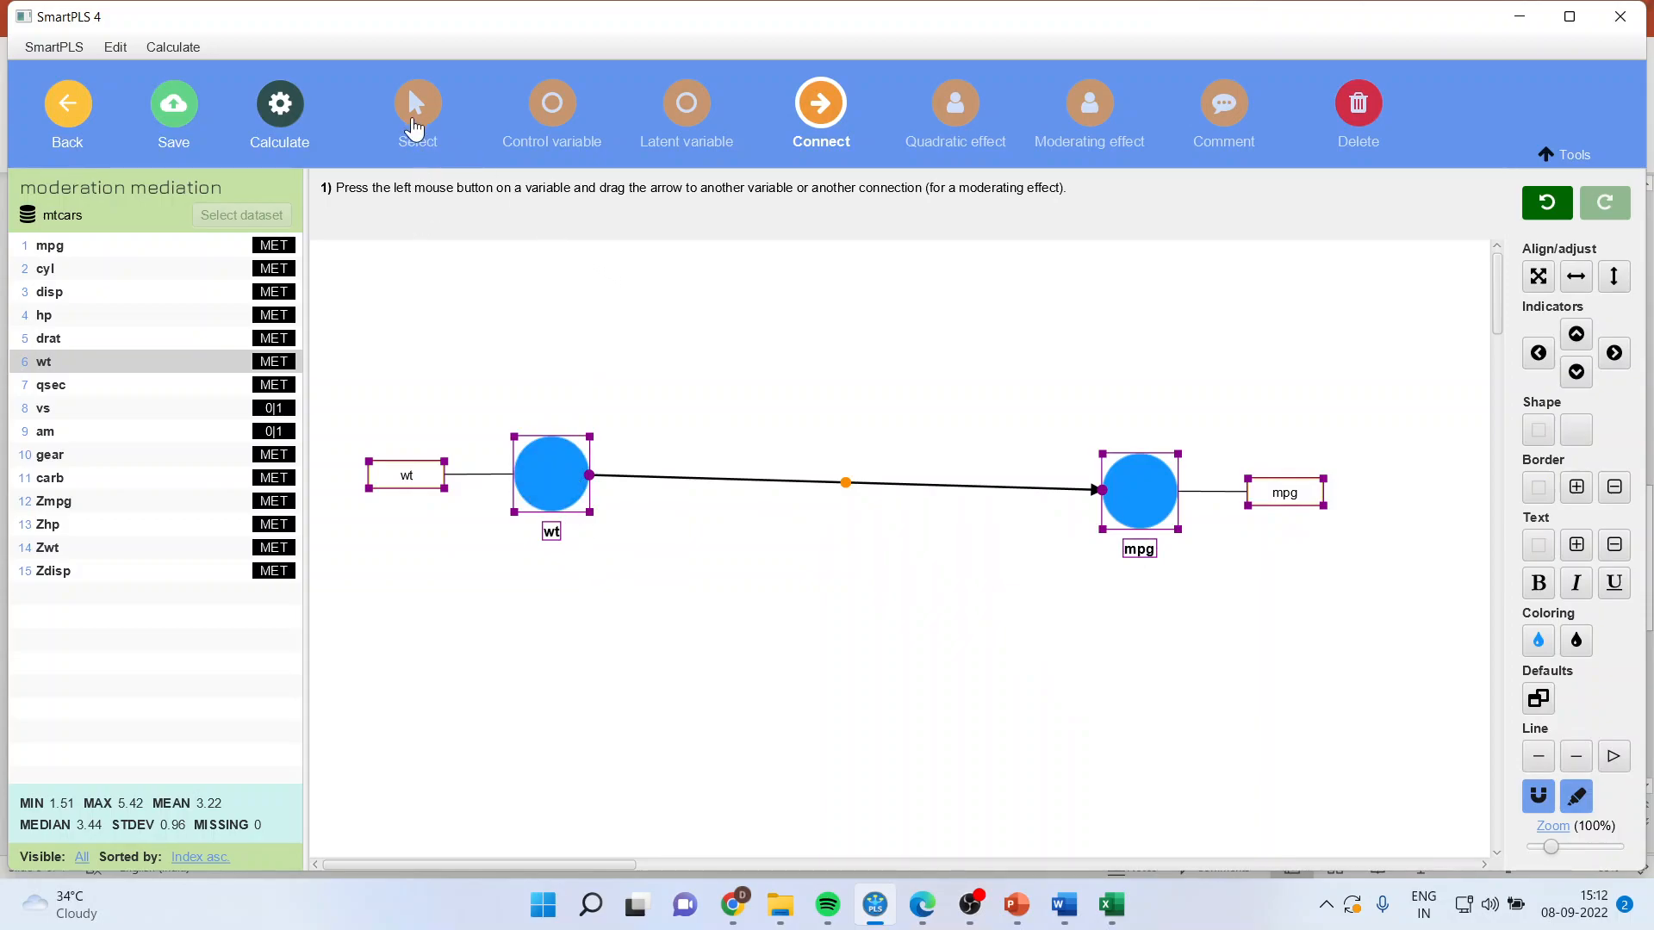
# Step: Move the wt and mpg constructs lower on the canvas and bring mpg roughly level with wt
pyautogui.click(417, 104)
pyautogui.moveTo(552, 467); pyautogui.dragTo(567, 582)
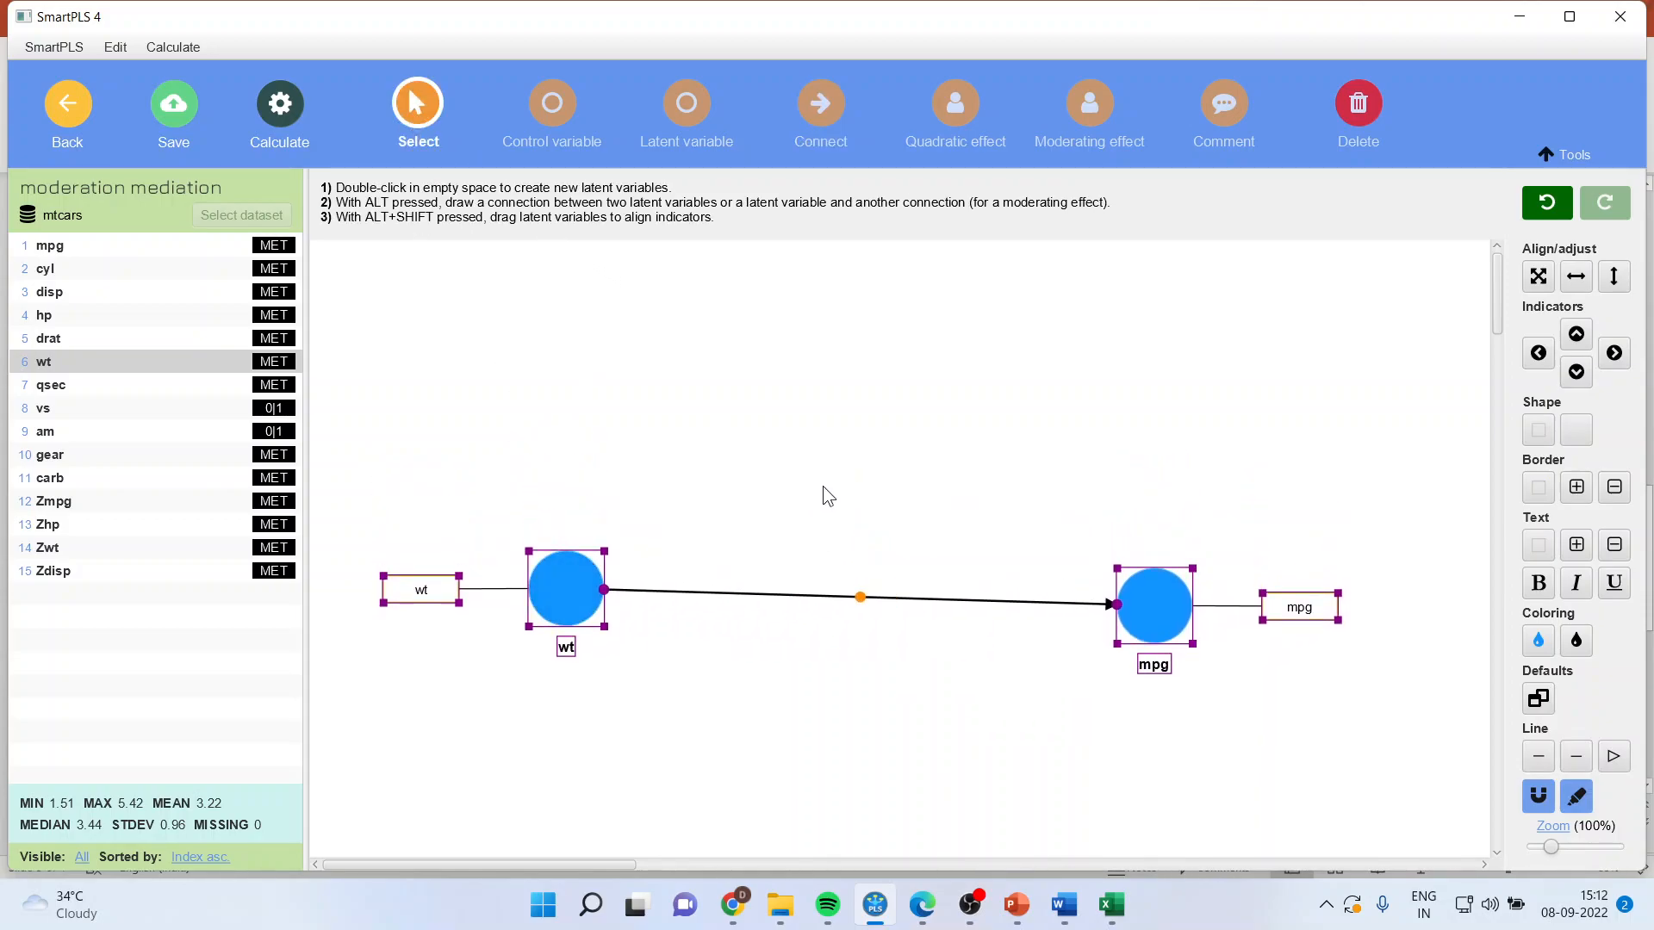
pyautogui.click(813, 497)
pyautogui.moveTo(1173, 630); pyautogui.dragTo(1173, 608)
pyautogui.click(920, 711)
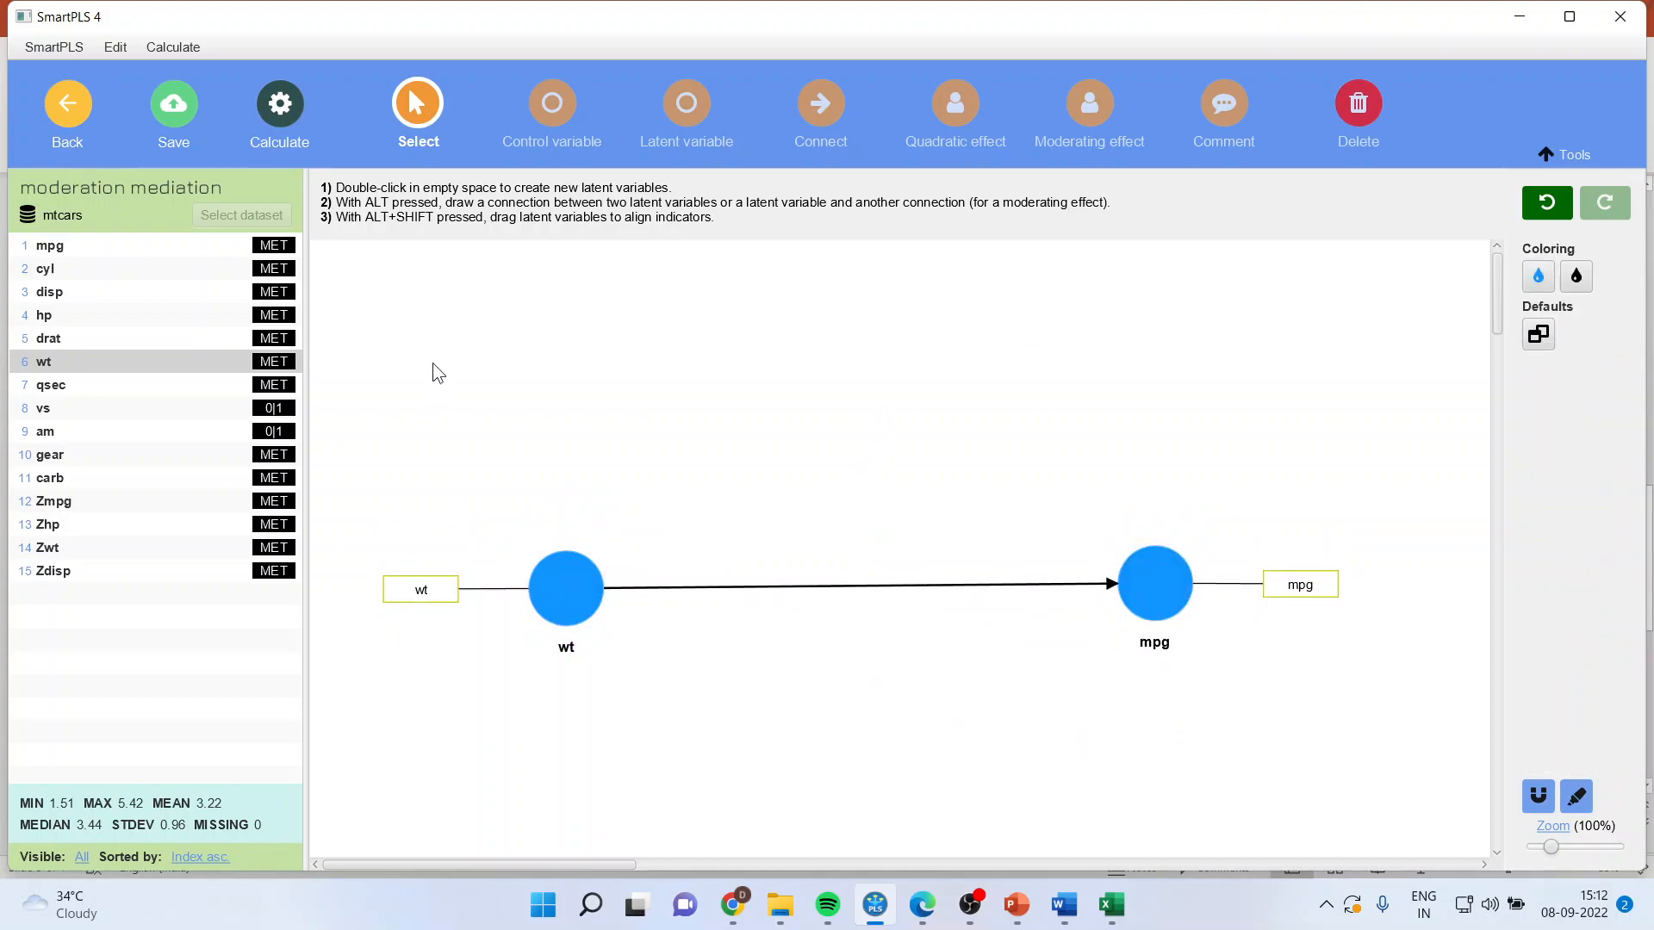
# Step: Add hp as the mediator above the wt-to-mpg path and draw paths from wt to hp and from hp to mpg
pyautogui.moveTo(63, 318); pyautogui.dragTo(829, 365)
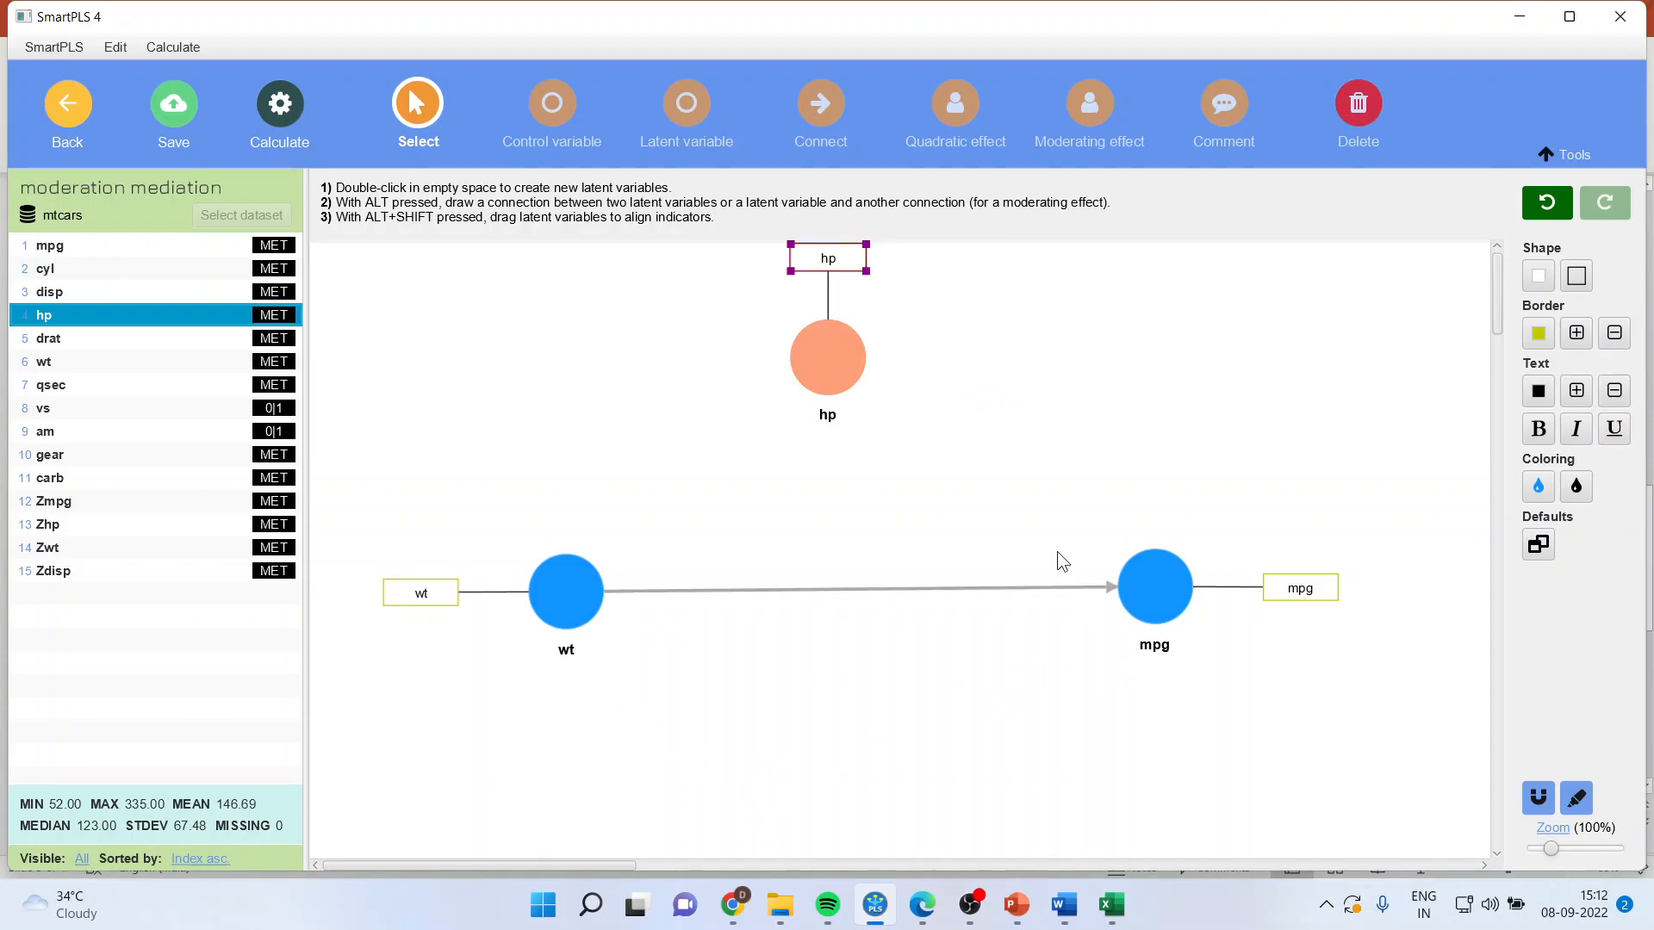
pyautogui.click(840, 368)
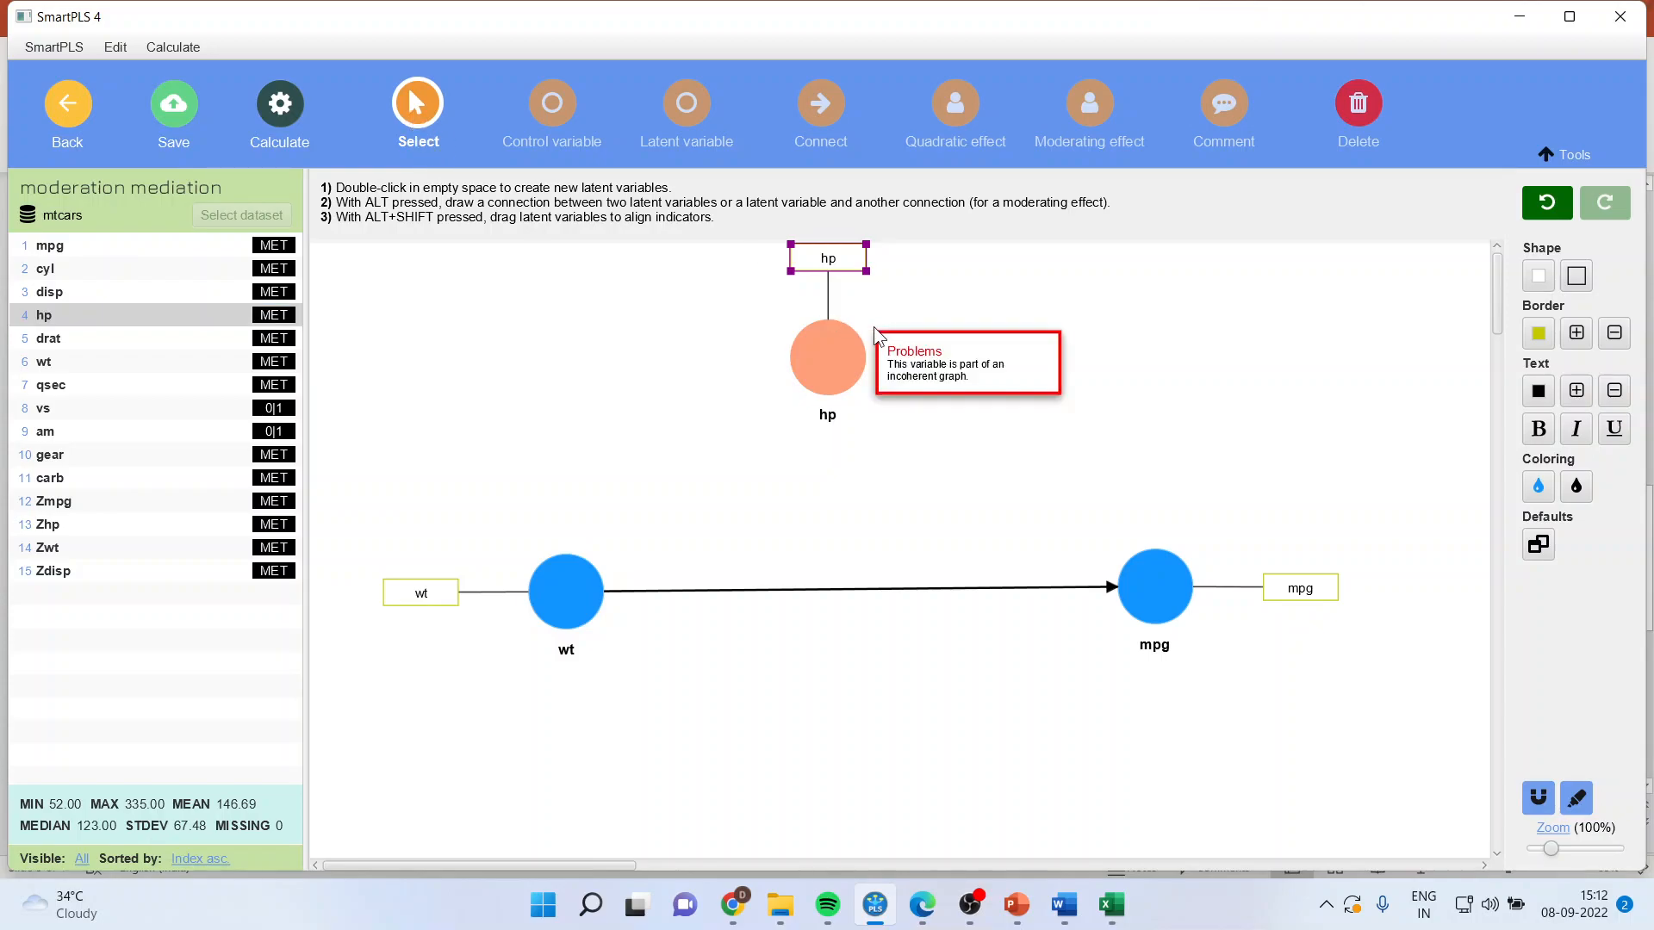
pyautogui.moveTo(838, 364); pyautogui.dragTo(839, 377)
pyautogui.click(1162, 313)
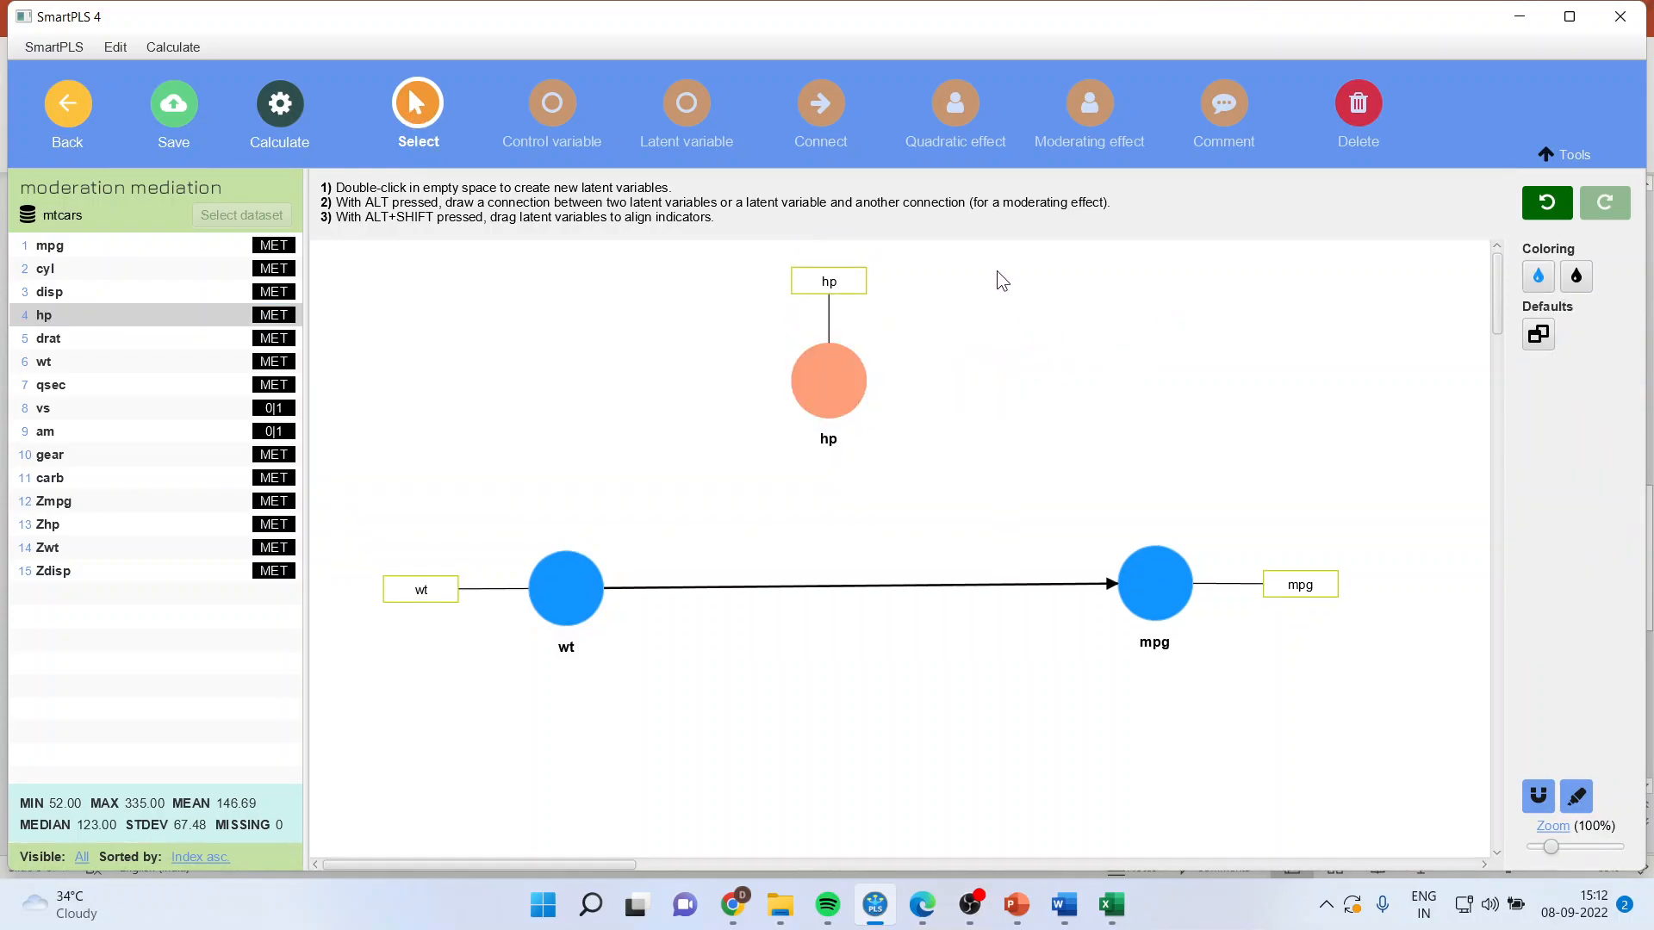
pyautogui.click(800, 112)
pyautogui.moveTo(577, 578)
pyautogui.mouseDown()
pyautogui.moveTo(645, 546)
pyautogui.moveTo(814, 383)
pyautogui.moveTo(1138, 572)
pyautogui.mouseUp()
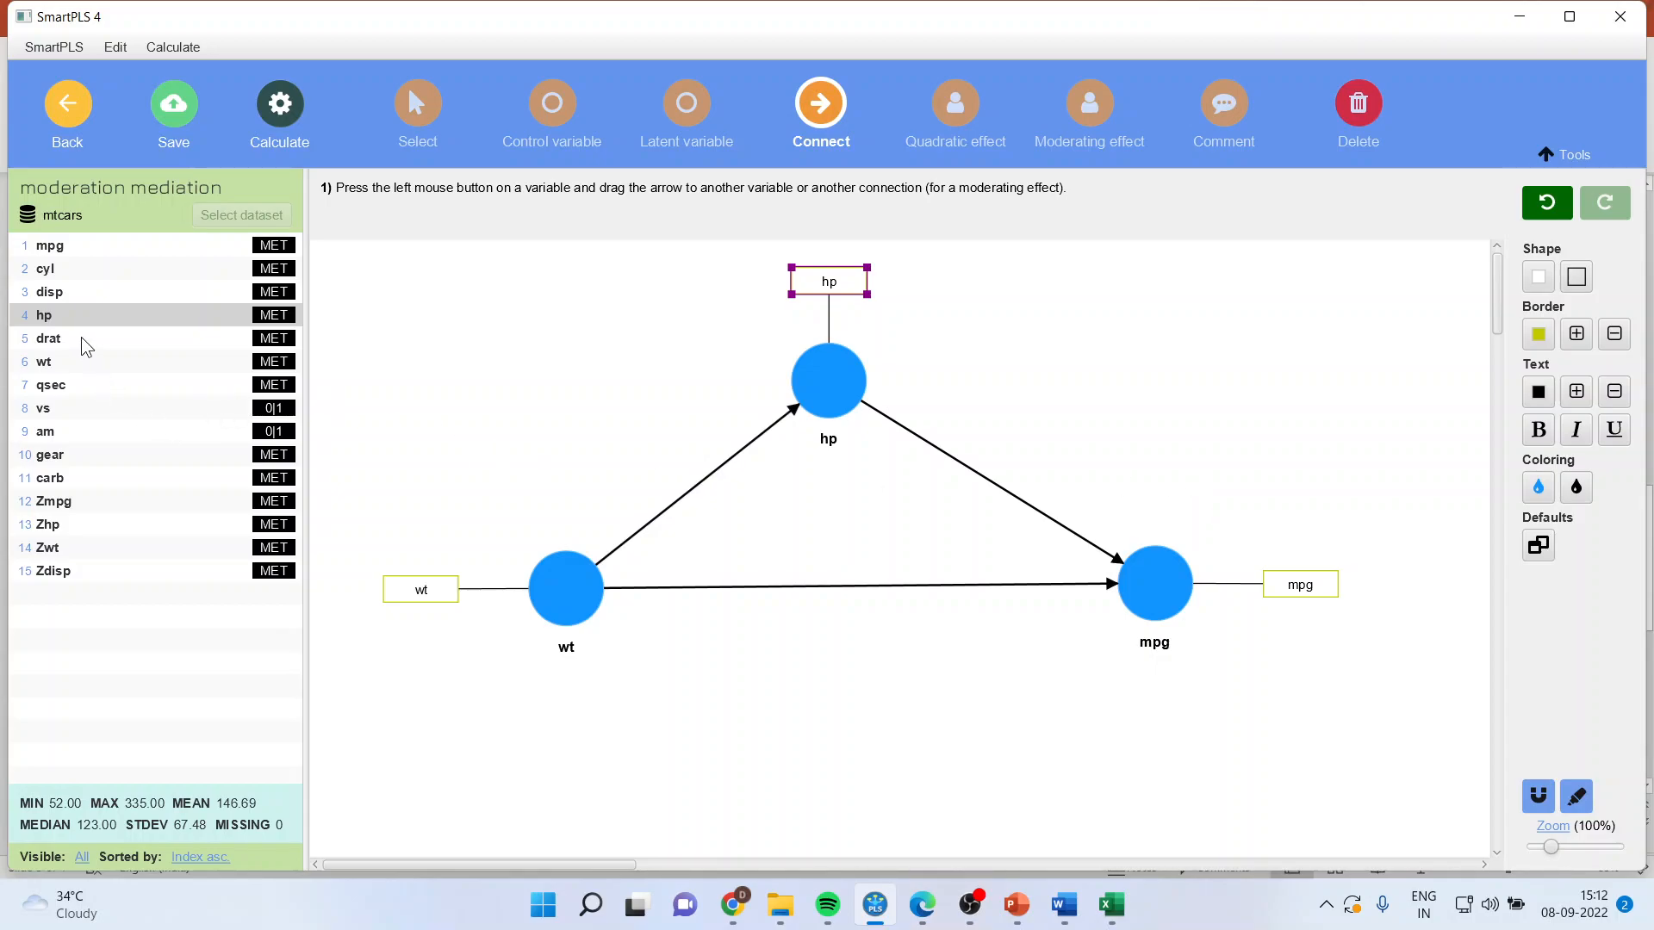
# Step: Add disp to the canvas as a construct and position it above wt, to the left of hp
pyautogui.click(69, 297)
pyautogui.moveTo(69, 301); pyautogui.dragTo(491, 358)
pyautogui.press('Return')
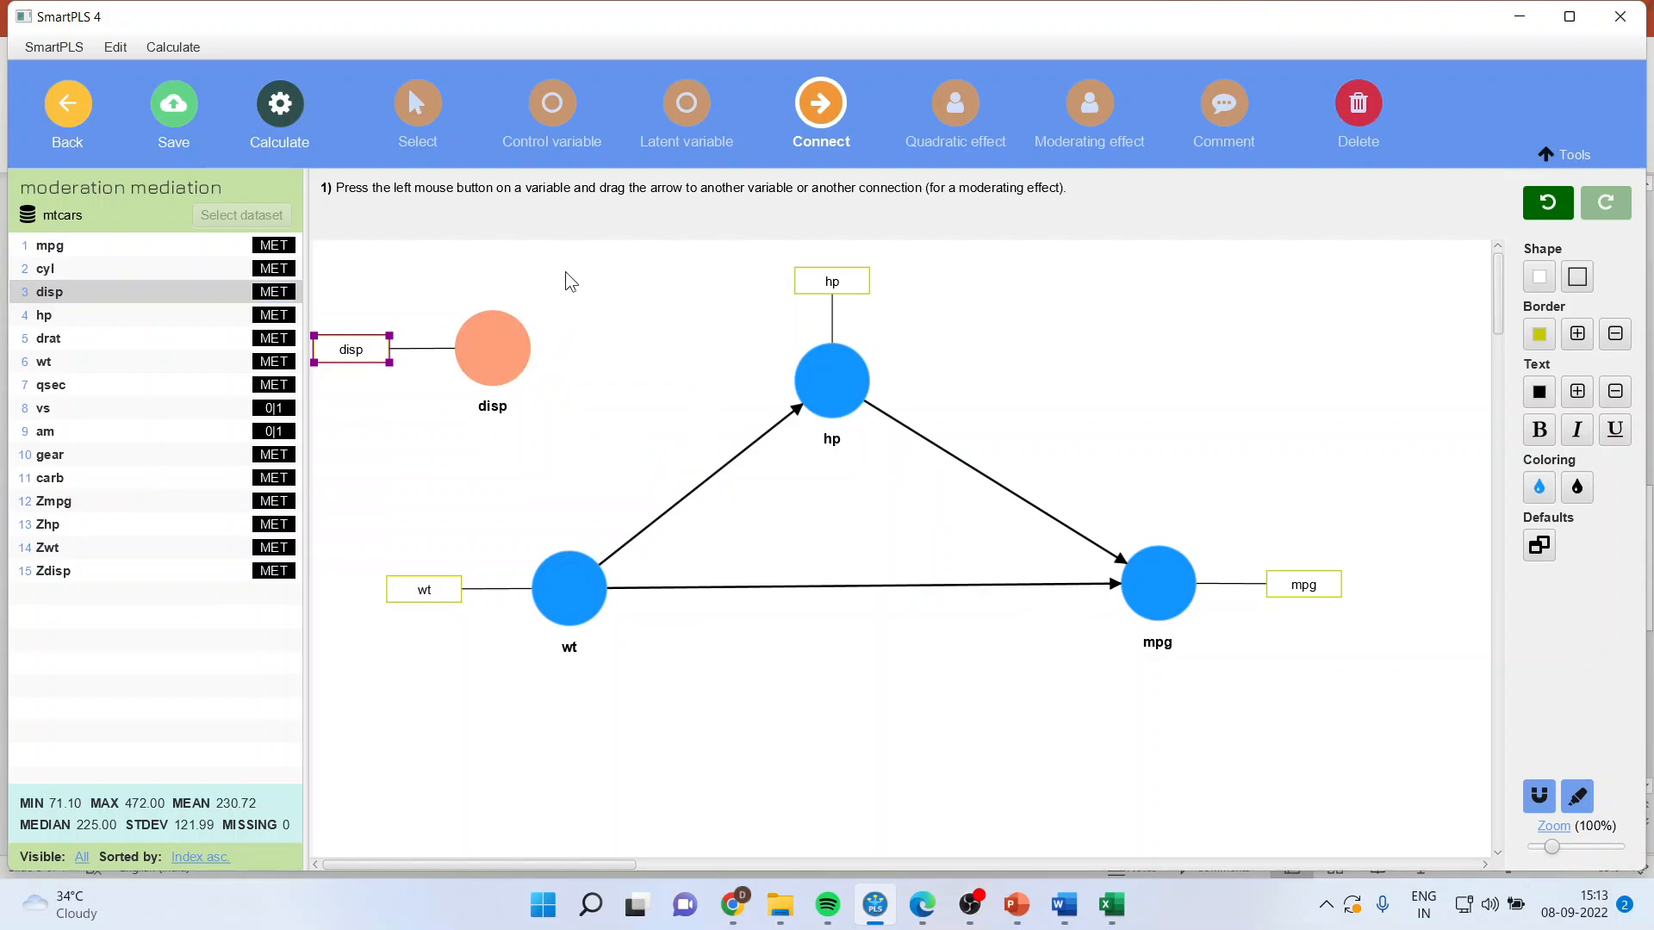
pyautogui.click(429, 133)
pyautogui.moveTo(503, 328); pyautogui.dragTo(554, 336)
pyautogui.click(565, 592)
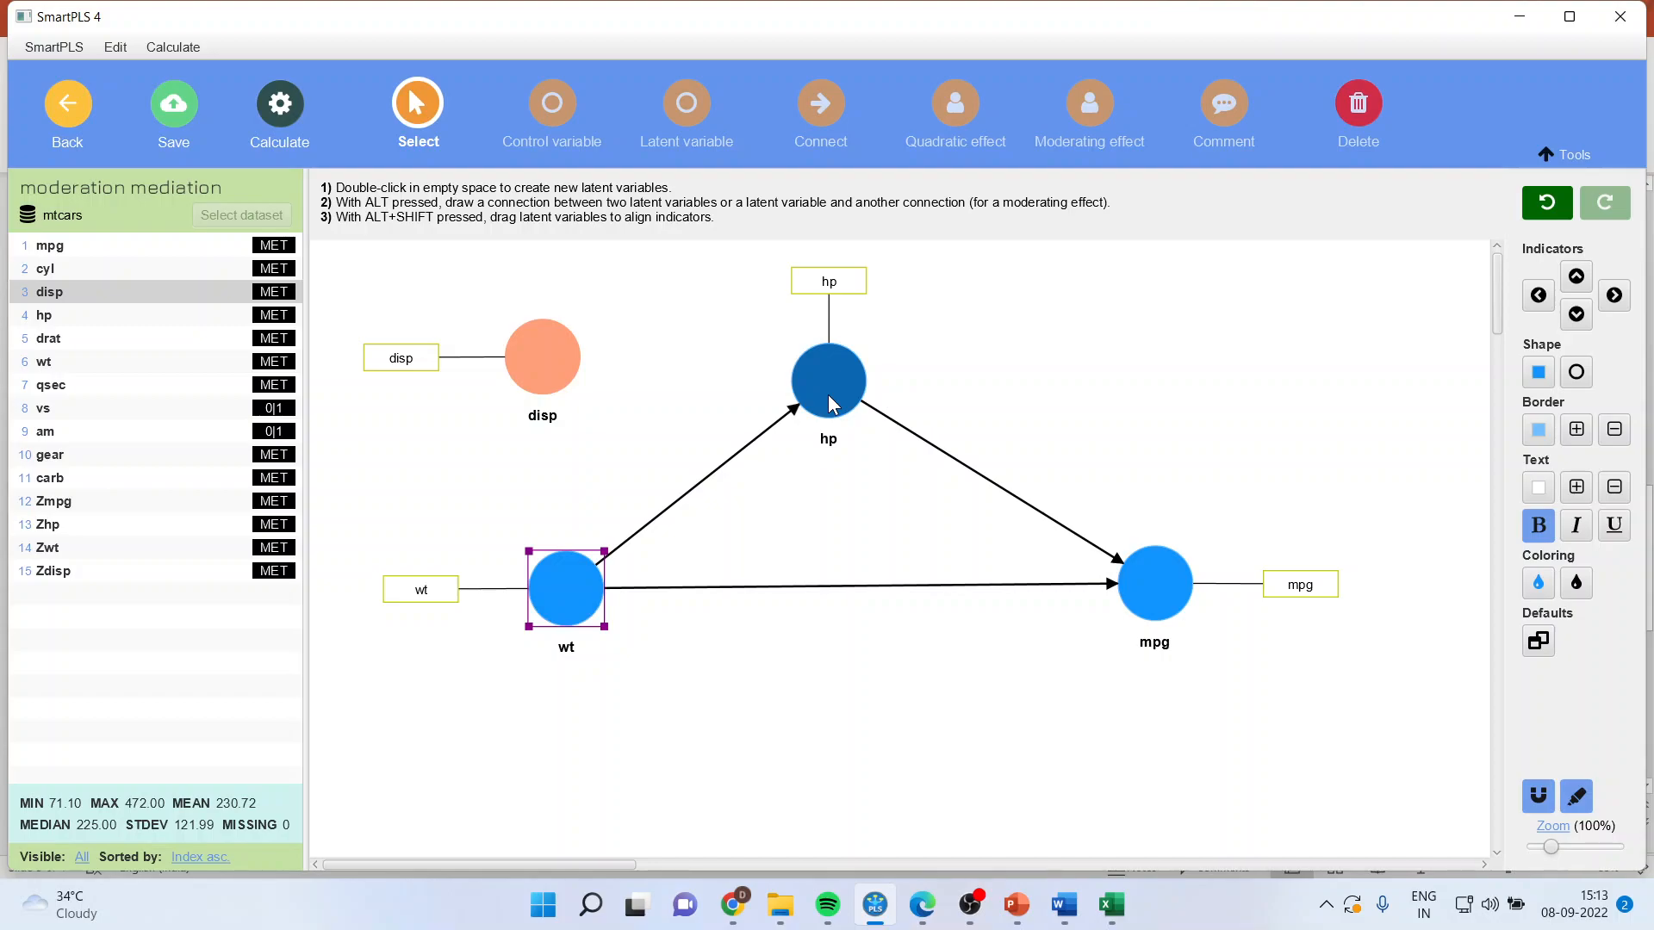
# Step: Connect disp to the wt-to-hp path as a moderating effect and compare the layout with the Model 7 diagram in the MOdelos.pdf in Edge
pyautogui.click(819, 125)
pyautogui.moveTo(568, 369); pyautogui.dragTo(808, 487)
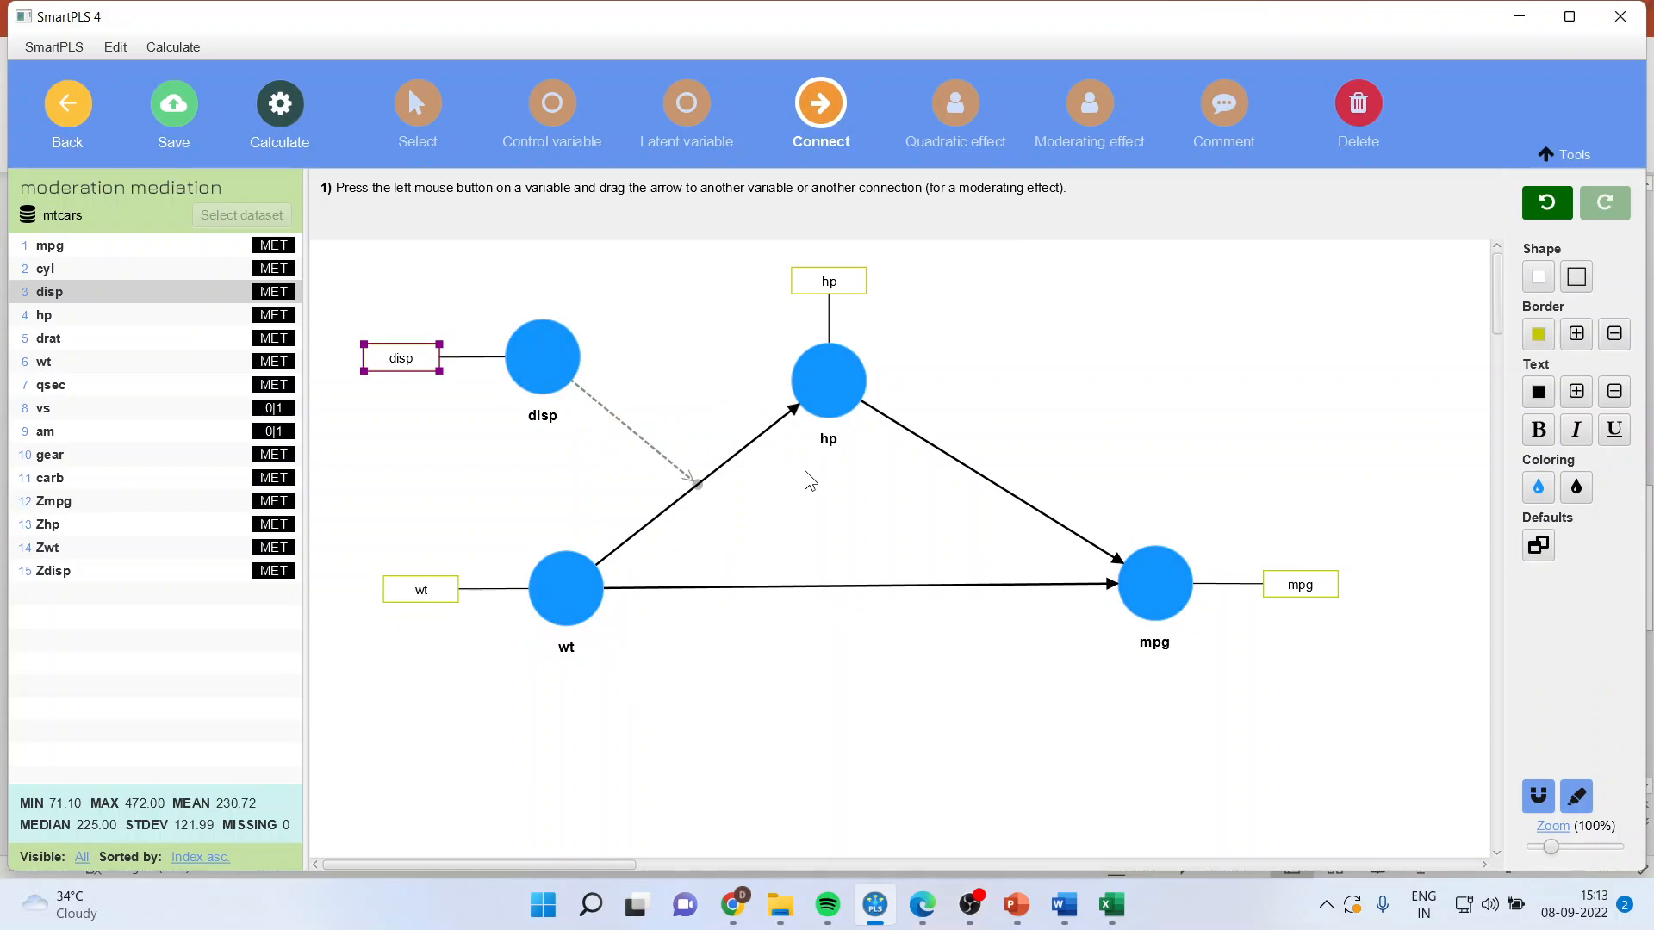
pyautogui.click(923, 906)
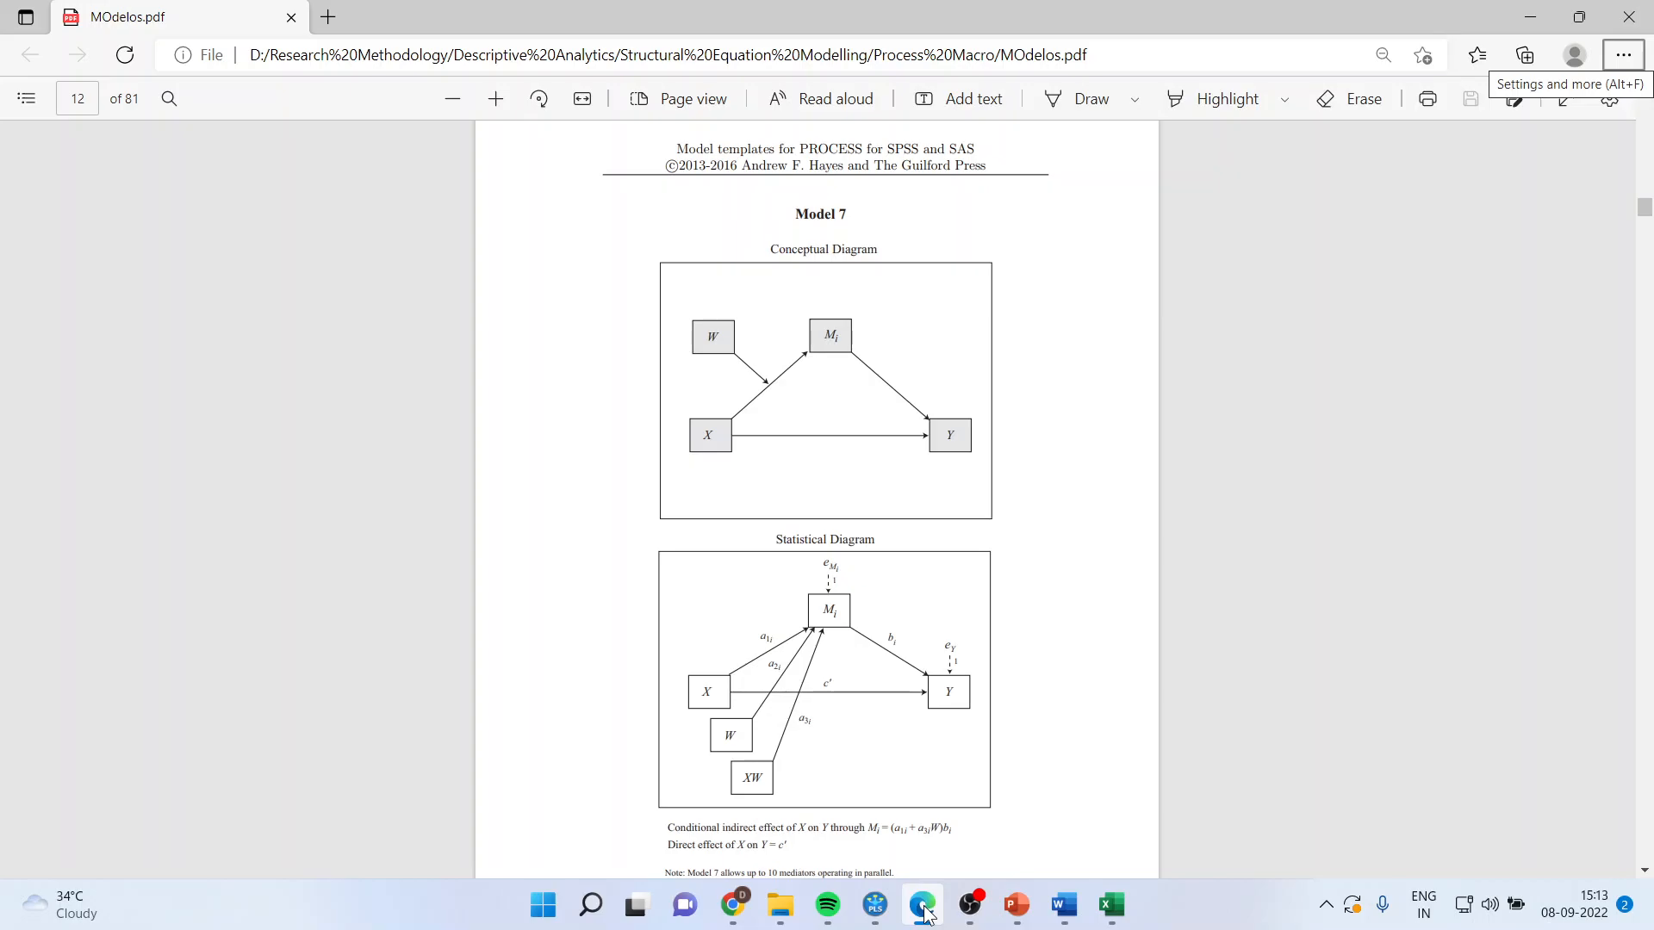
pyautogui.click(875, 904)
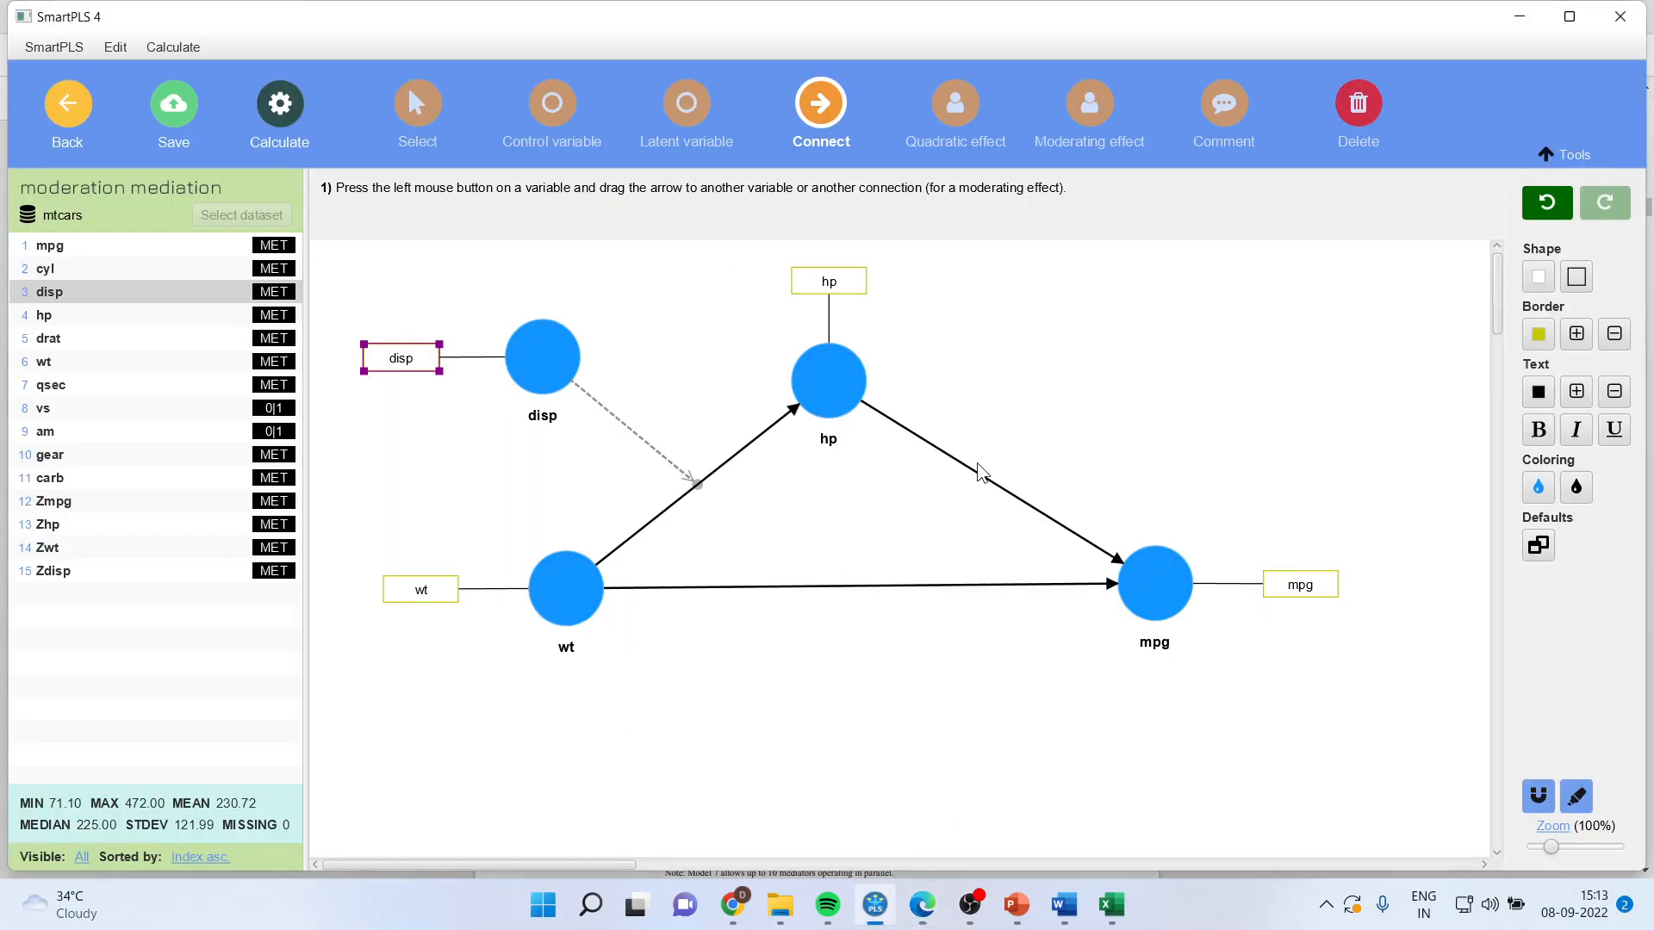
# Step: Run the Bootstrapping calculation on the model and open its results report
pyautogui.click(279, 105)
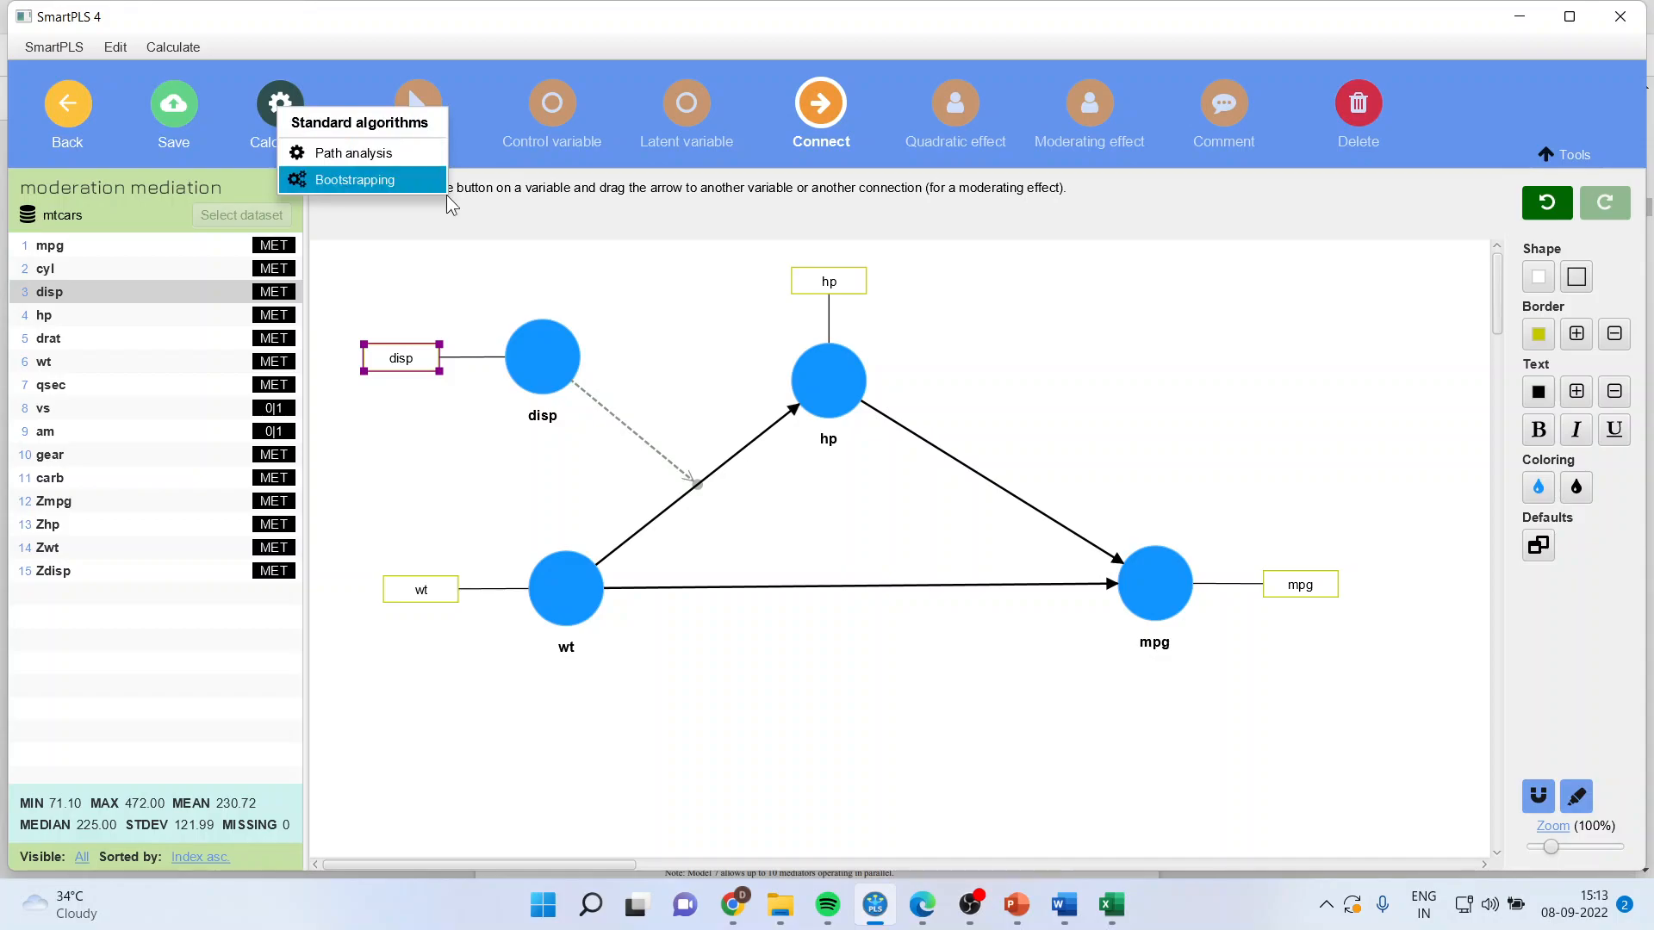
pyautogui.click(416, 179)
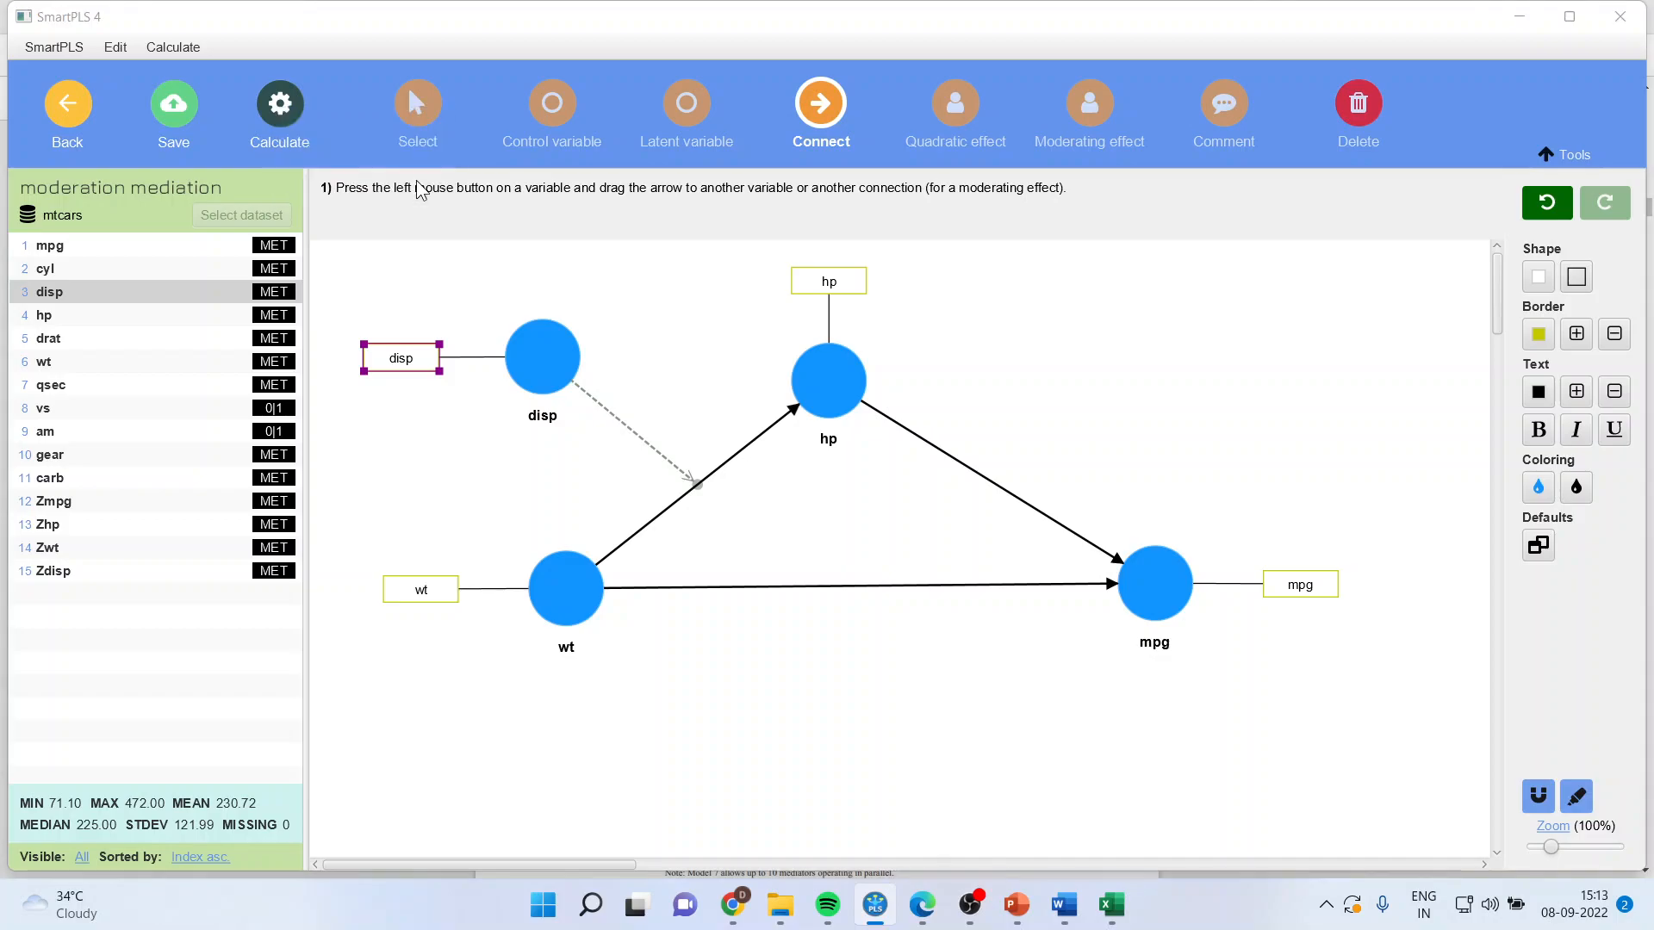
pyautogui.click(1039, 794)
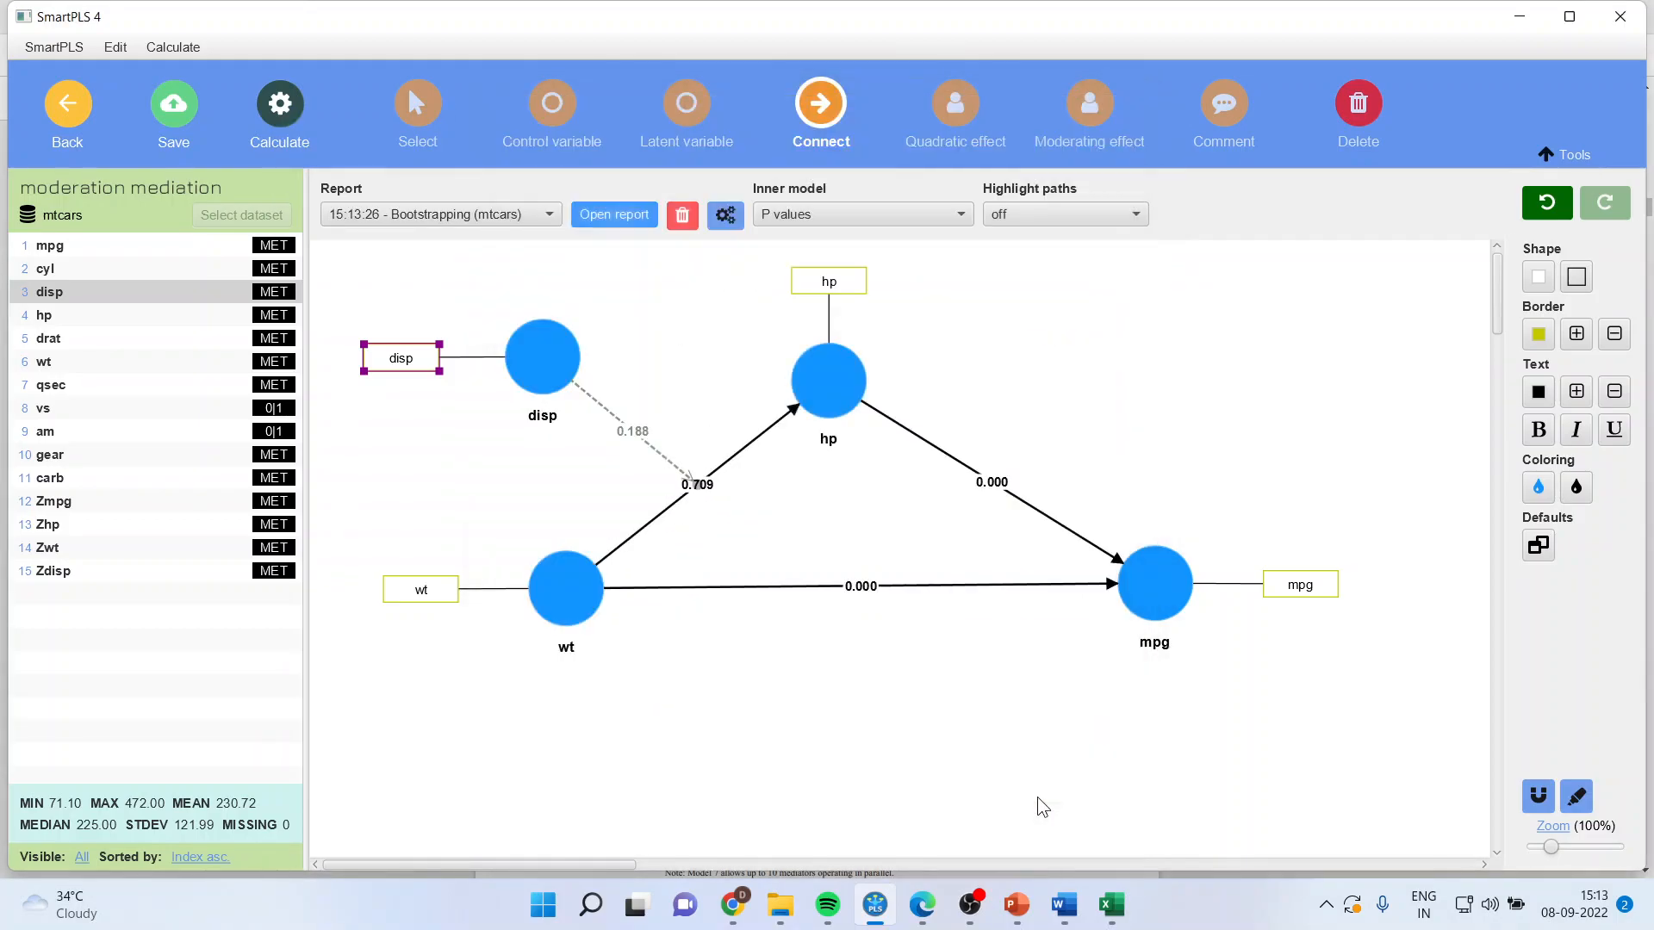
pyautogui.click(601, 212)
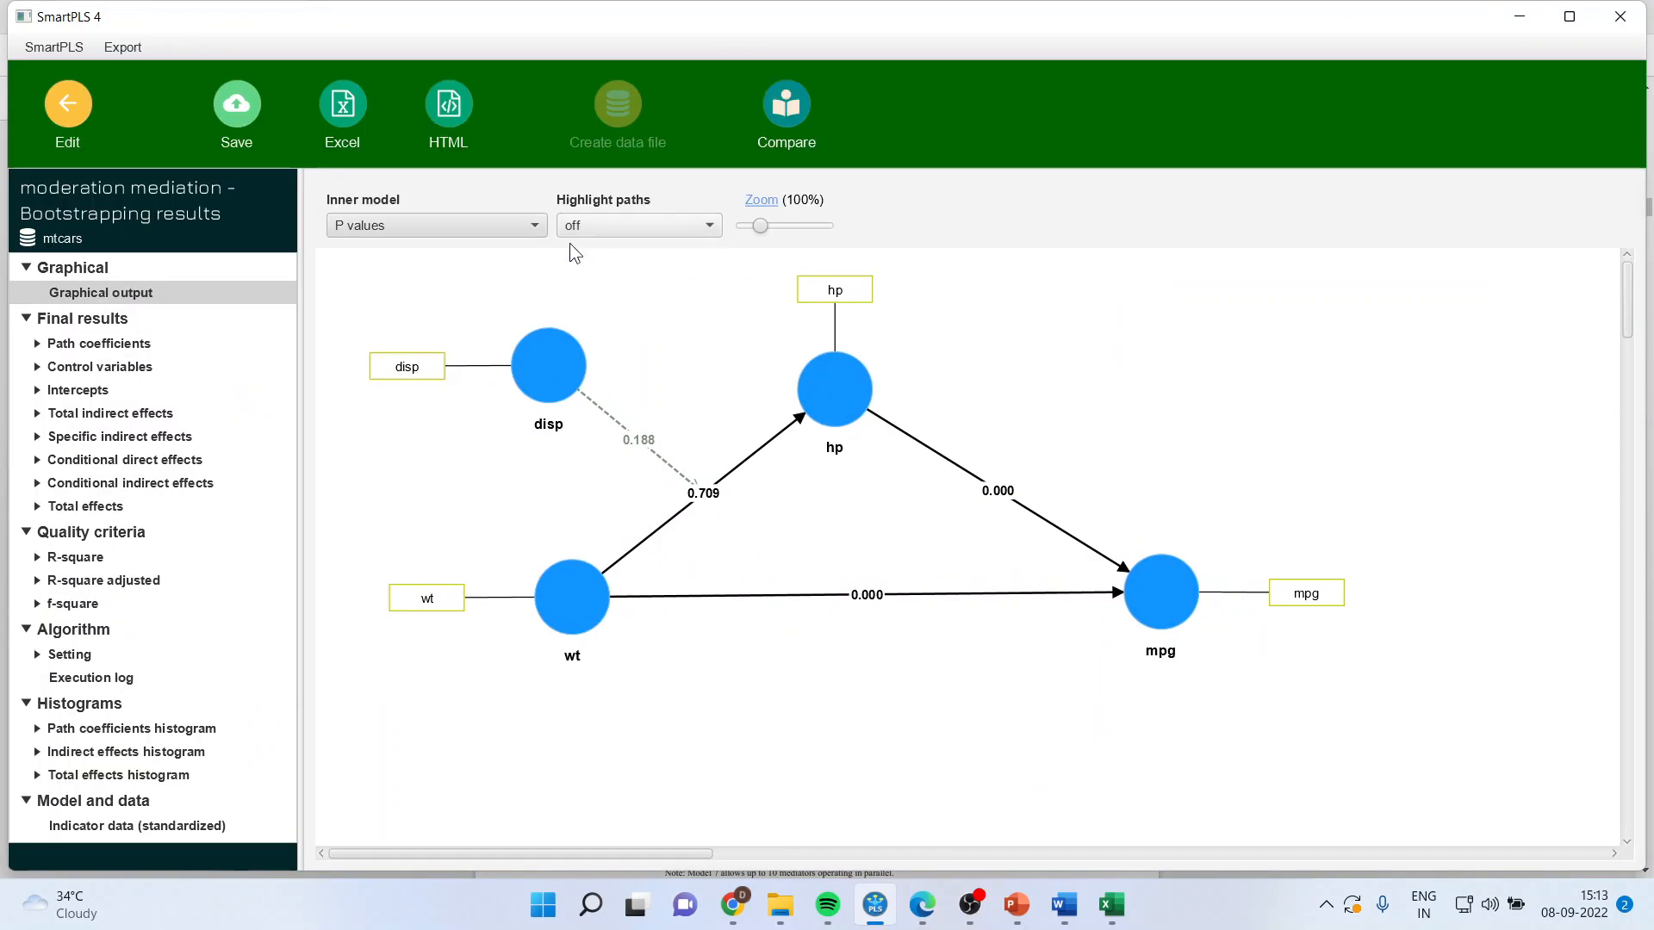
# Step: Examine the path coefficients and their p values, including the disp x wt interaction on hp, against the graphical output
pyautogui.click(132, 343)
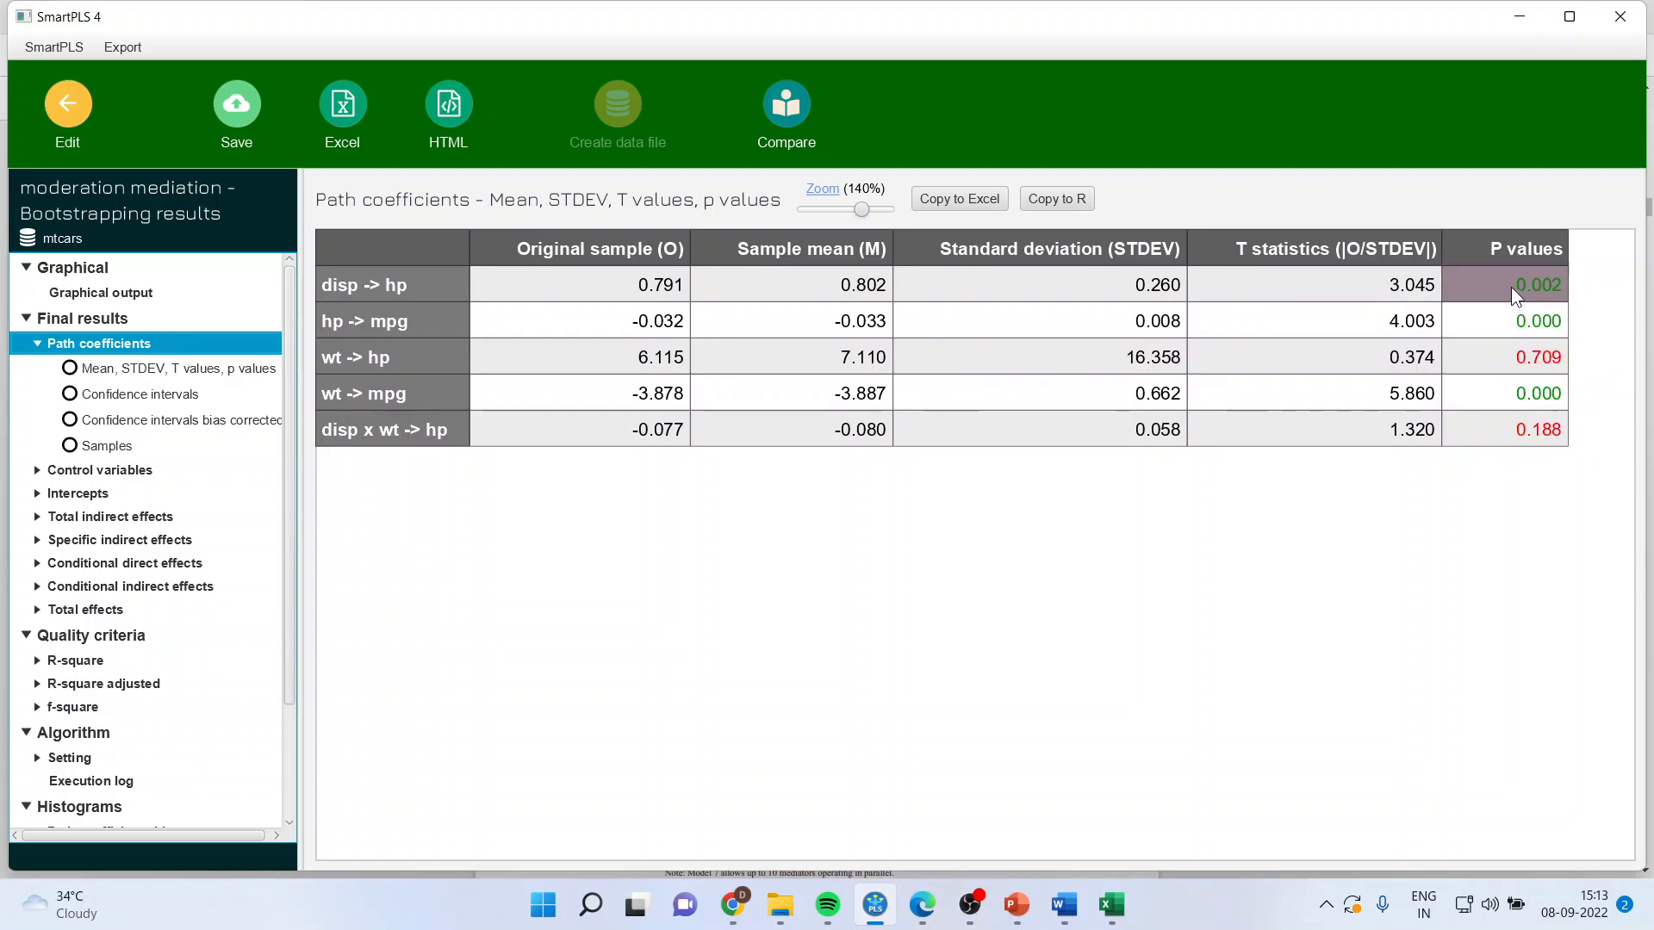
pyautogui.moveTo(1510, 286); pyautogui.dragTo(1512, 308)
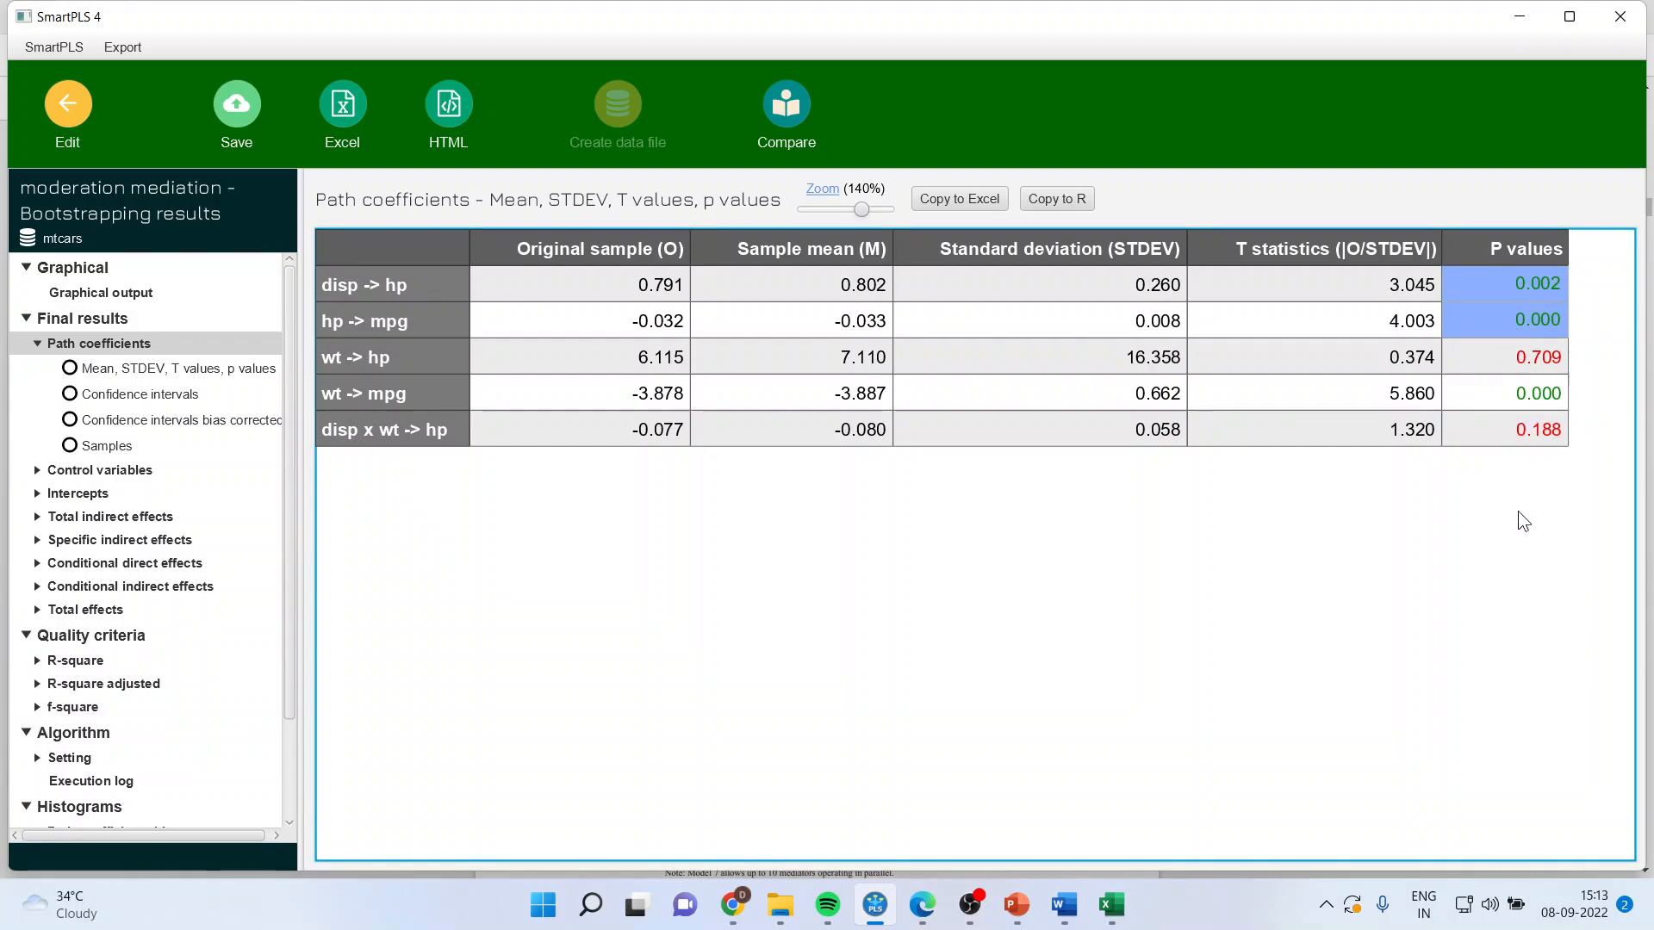
pyautogui.click(425, 433)
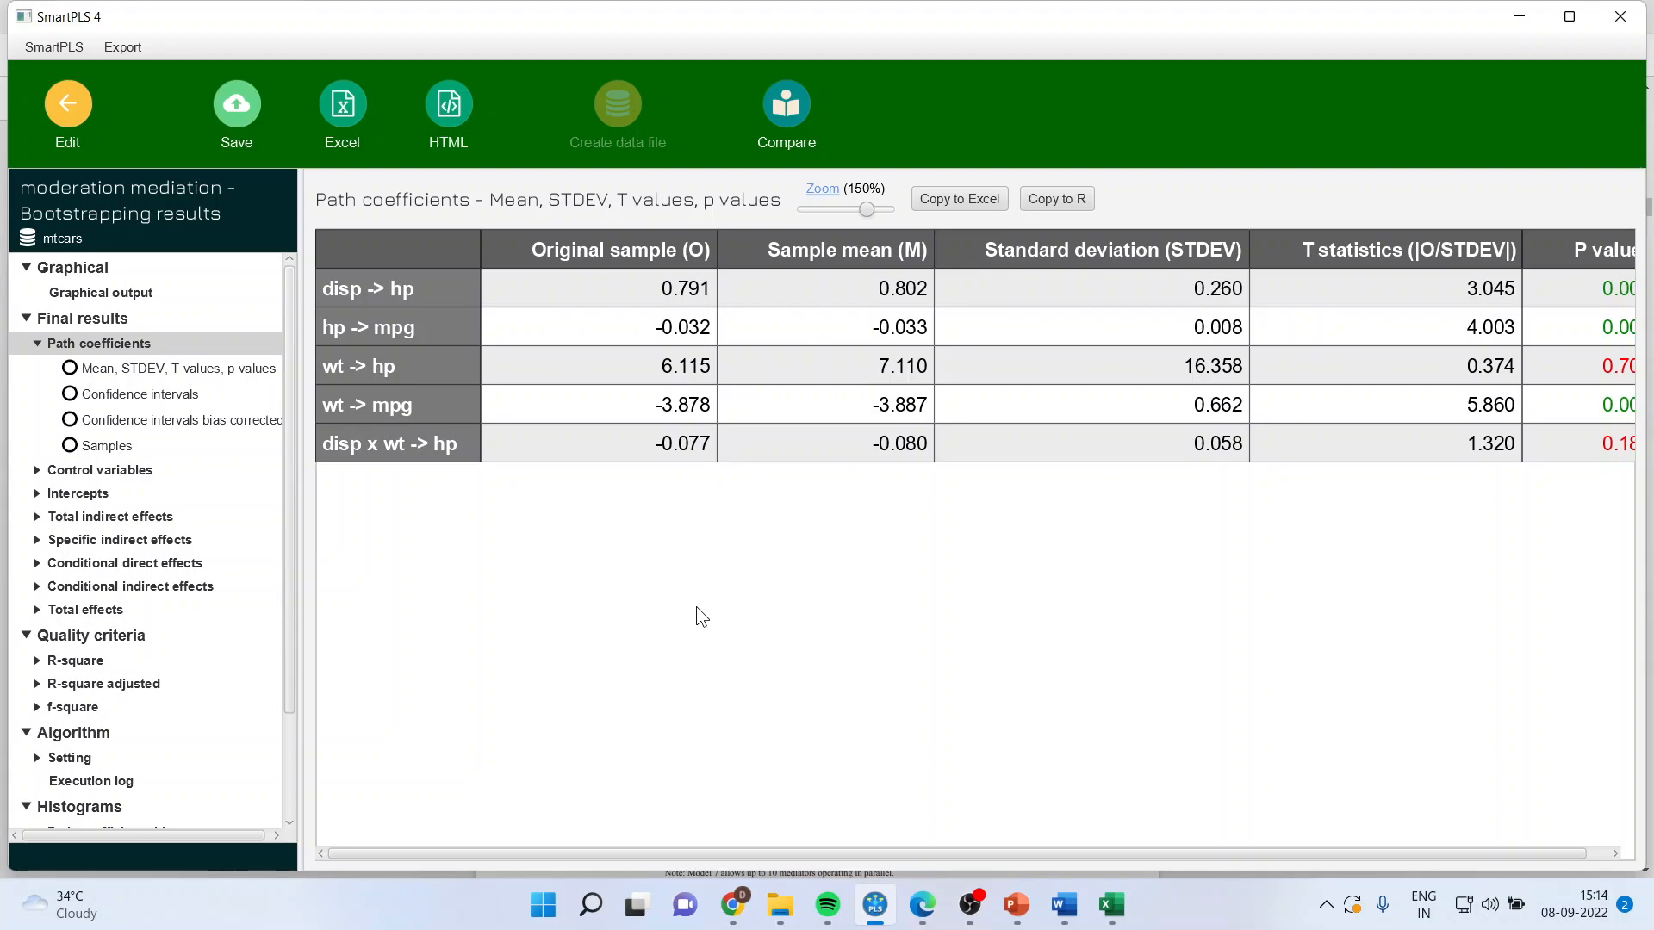
pyautogui.click(402, 449)
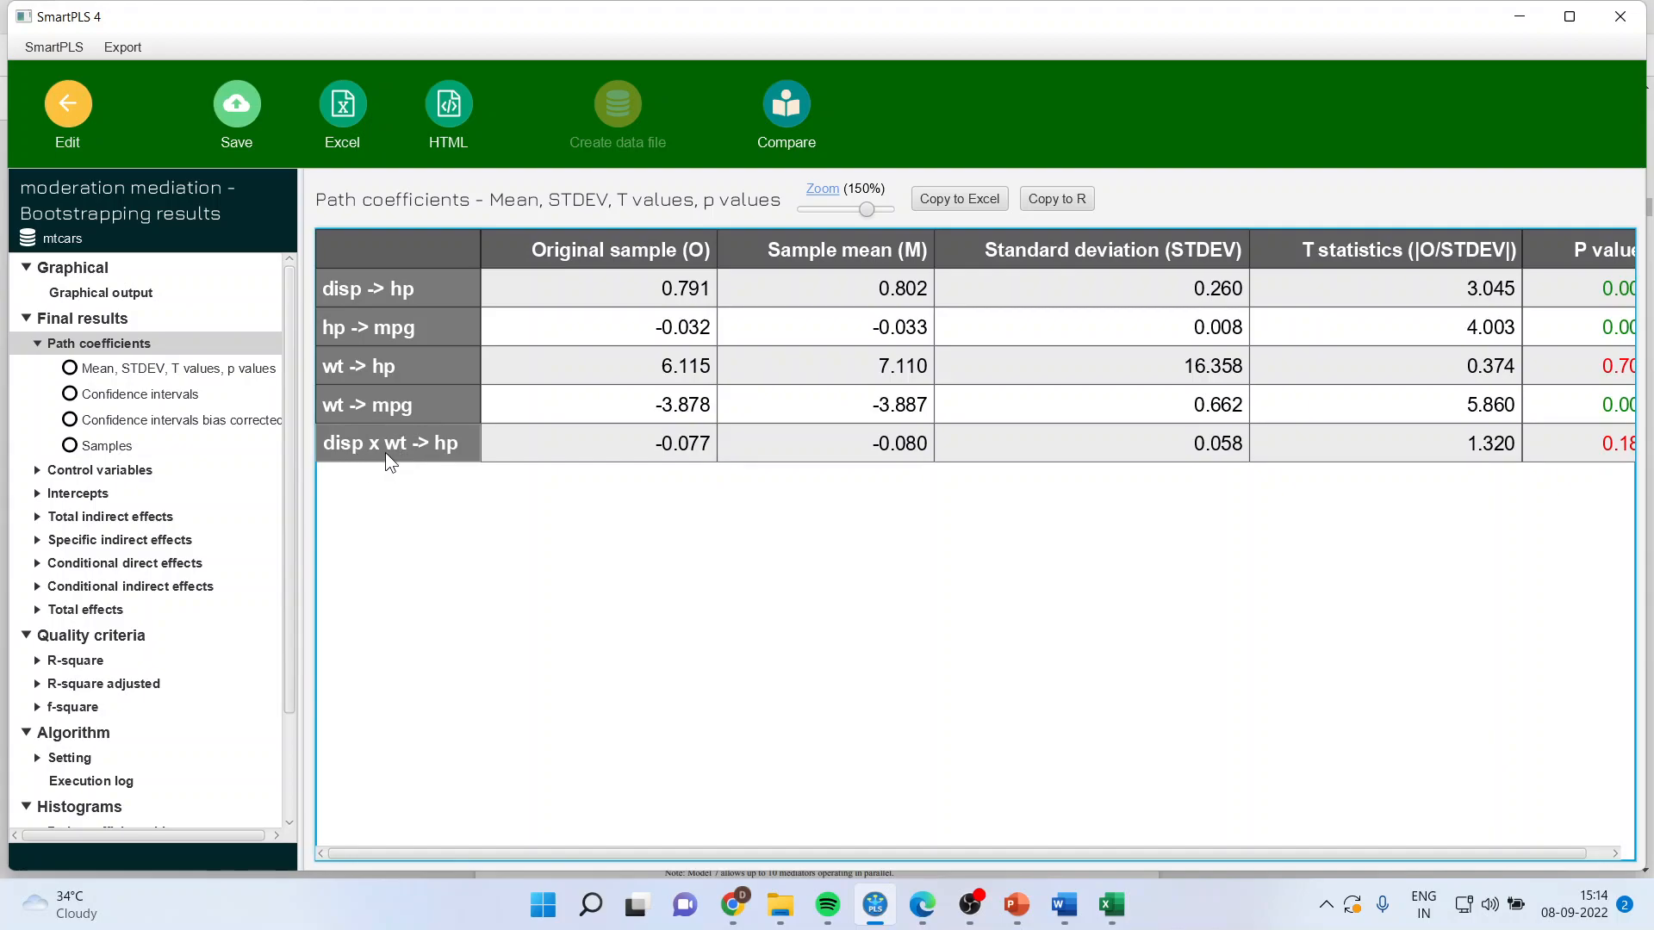
pyautogui.click(143, 291)
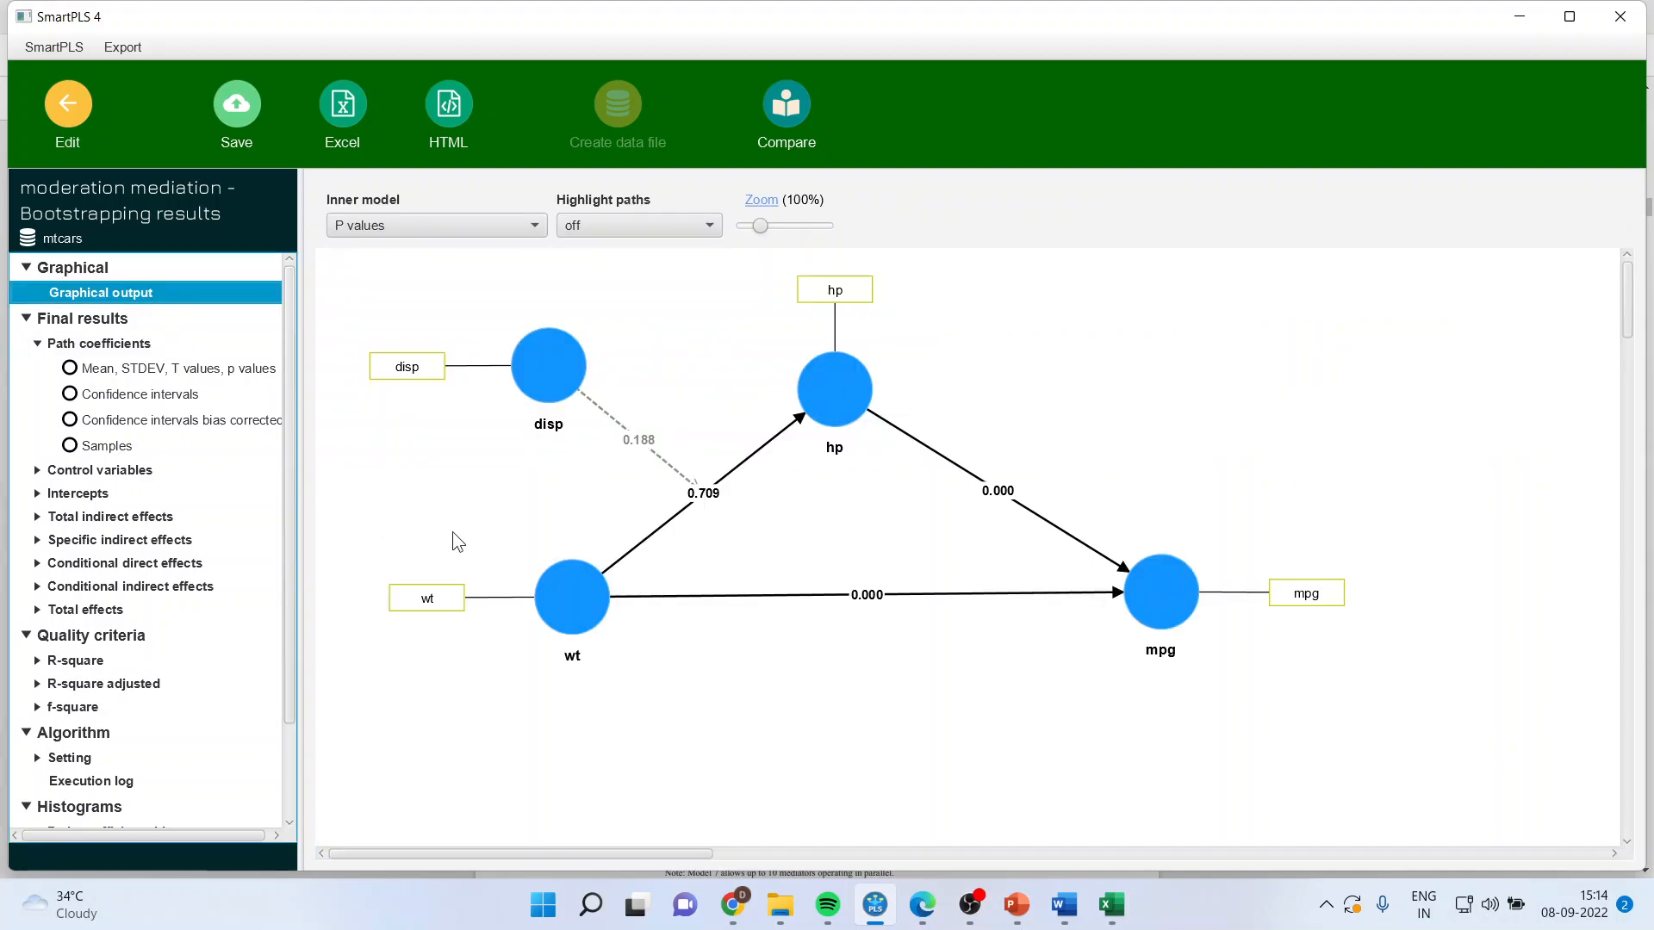
pyautogui.click(552, 390)
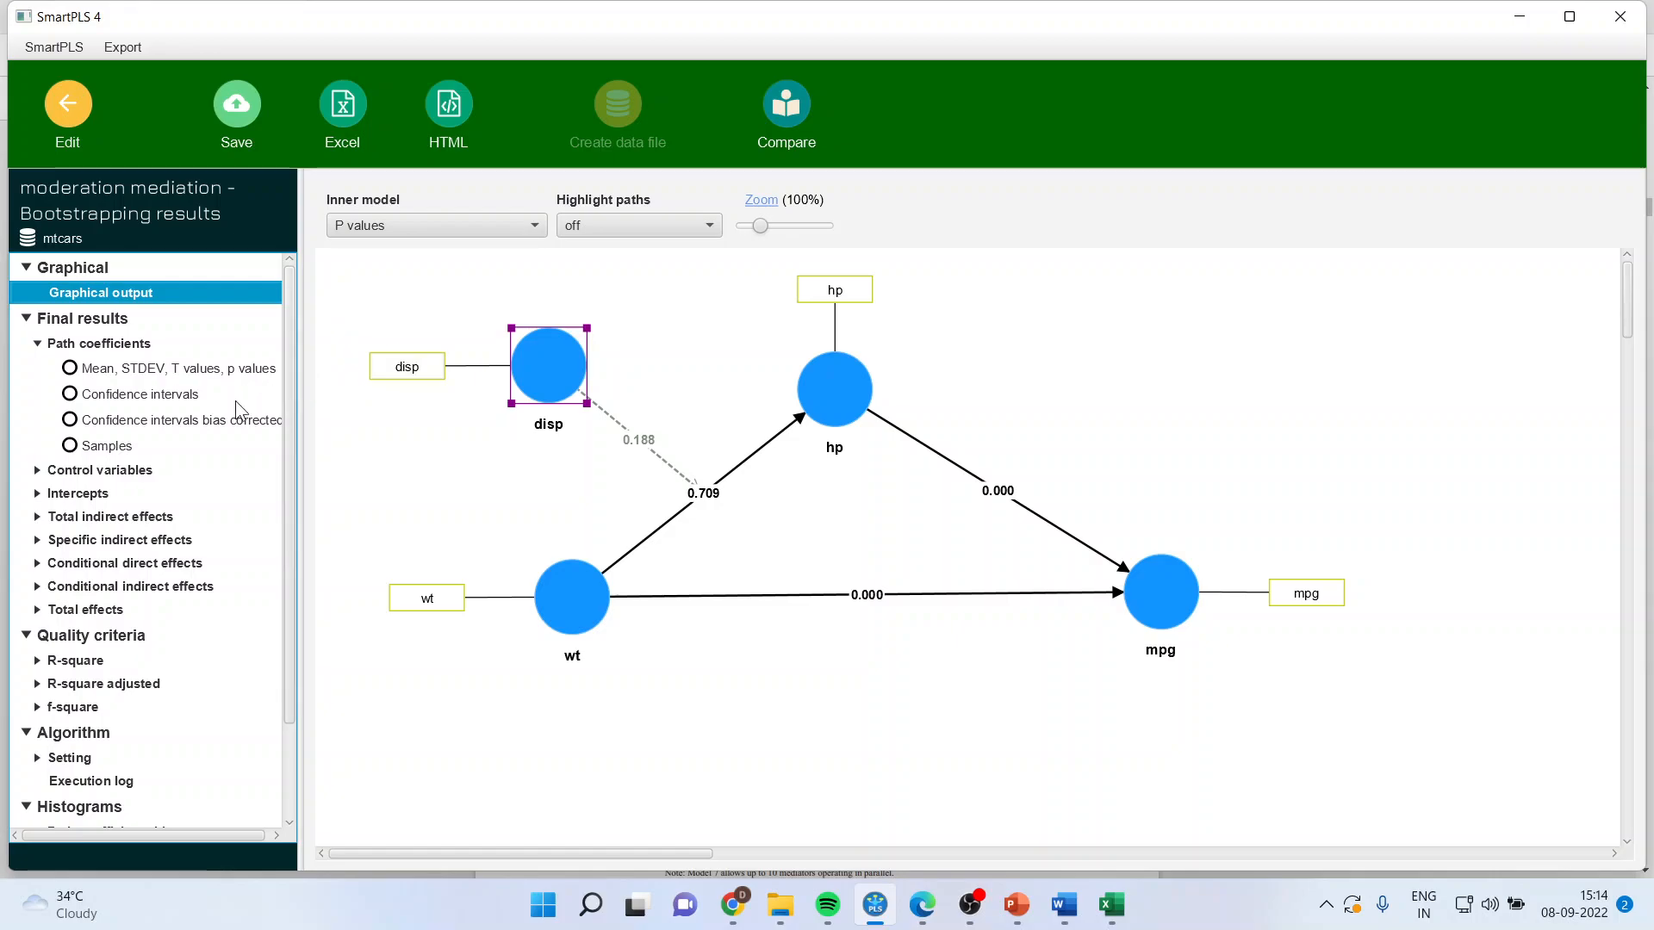
pyautogui.click(193, 368)
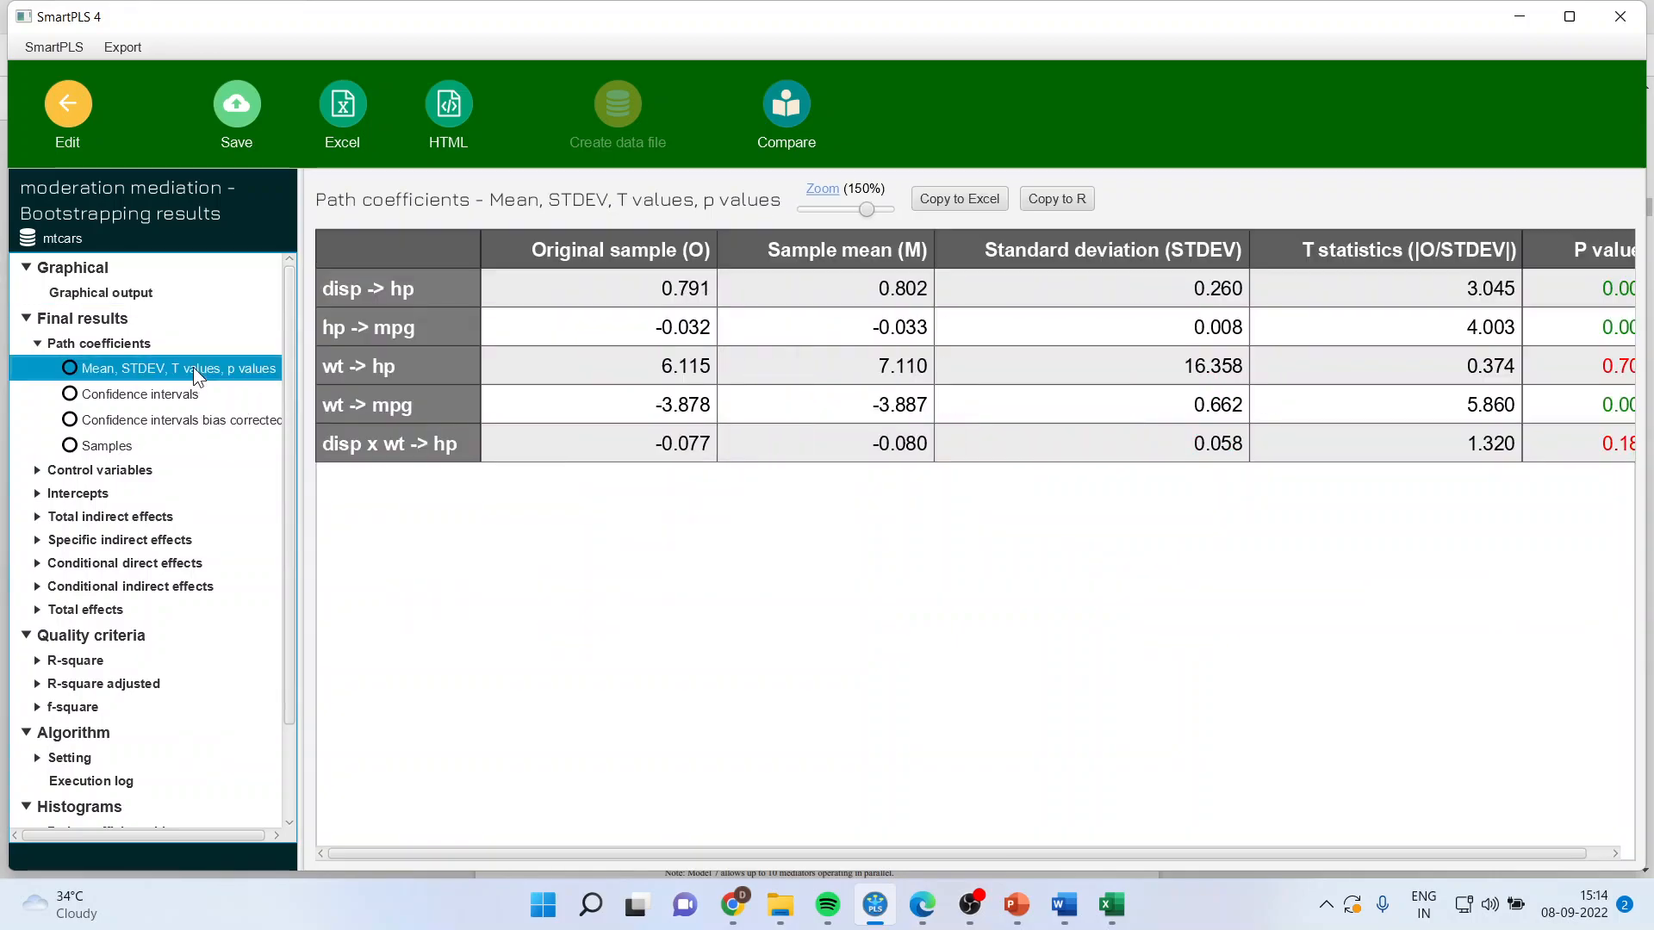
# Step: Examine the p values of the total indirect effects at 110% zoom and of the specific indirect effects through hp to mpg
pyautogui.click(158, 516)
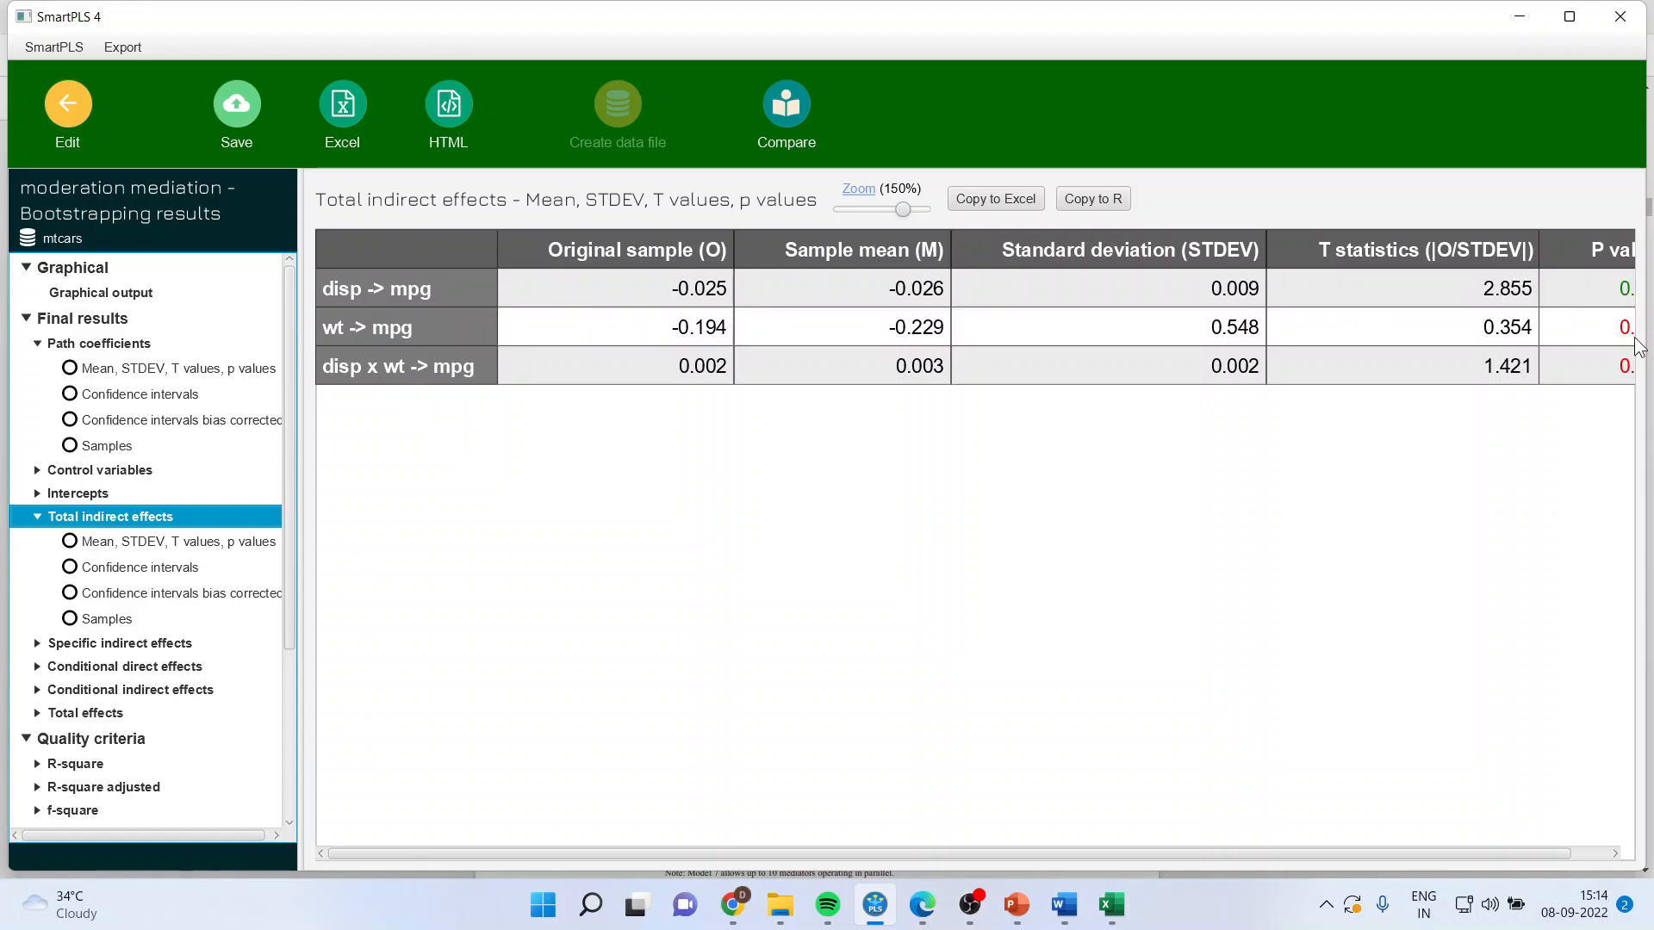
pyautogui.moveTo(904, 211); pyautogui.dragTo(882, 210)
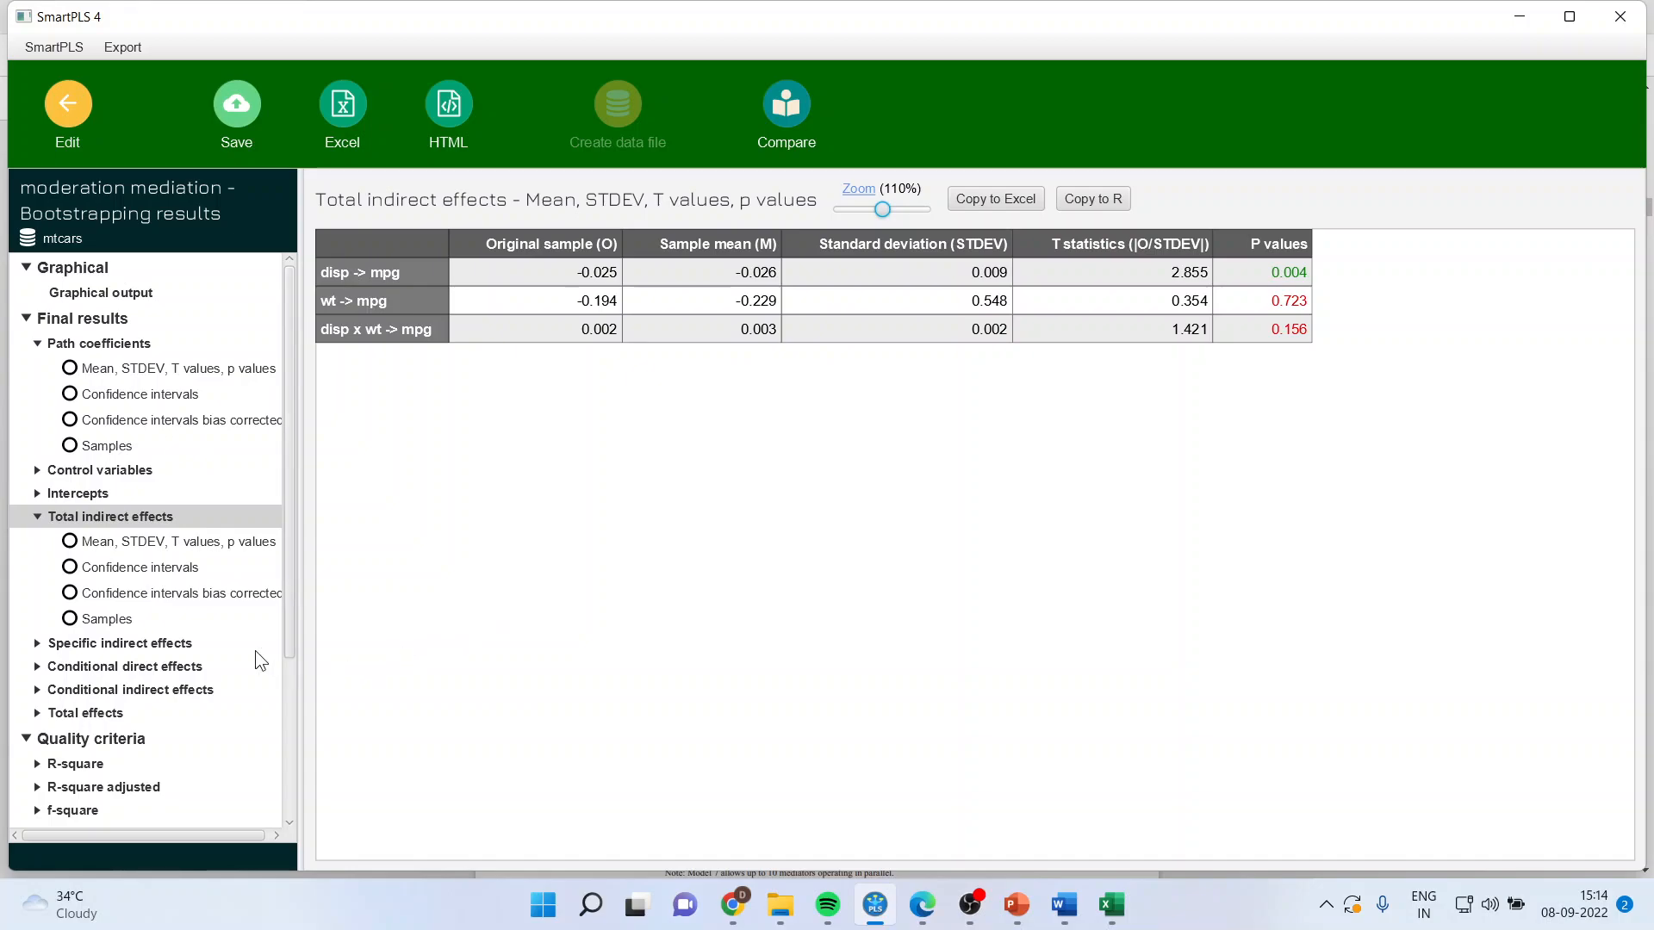
pyautogui.click(181, 644)
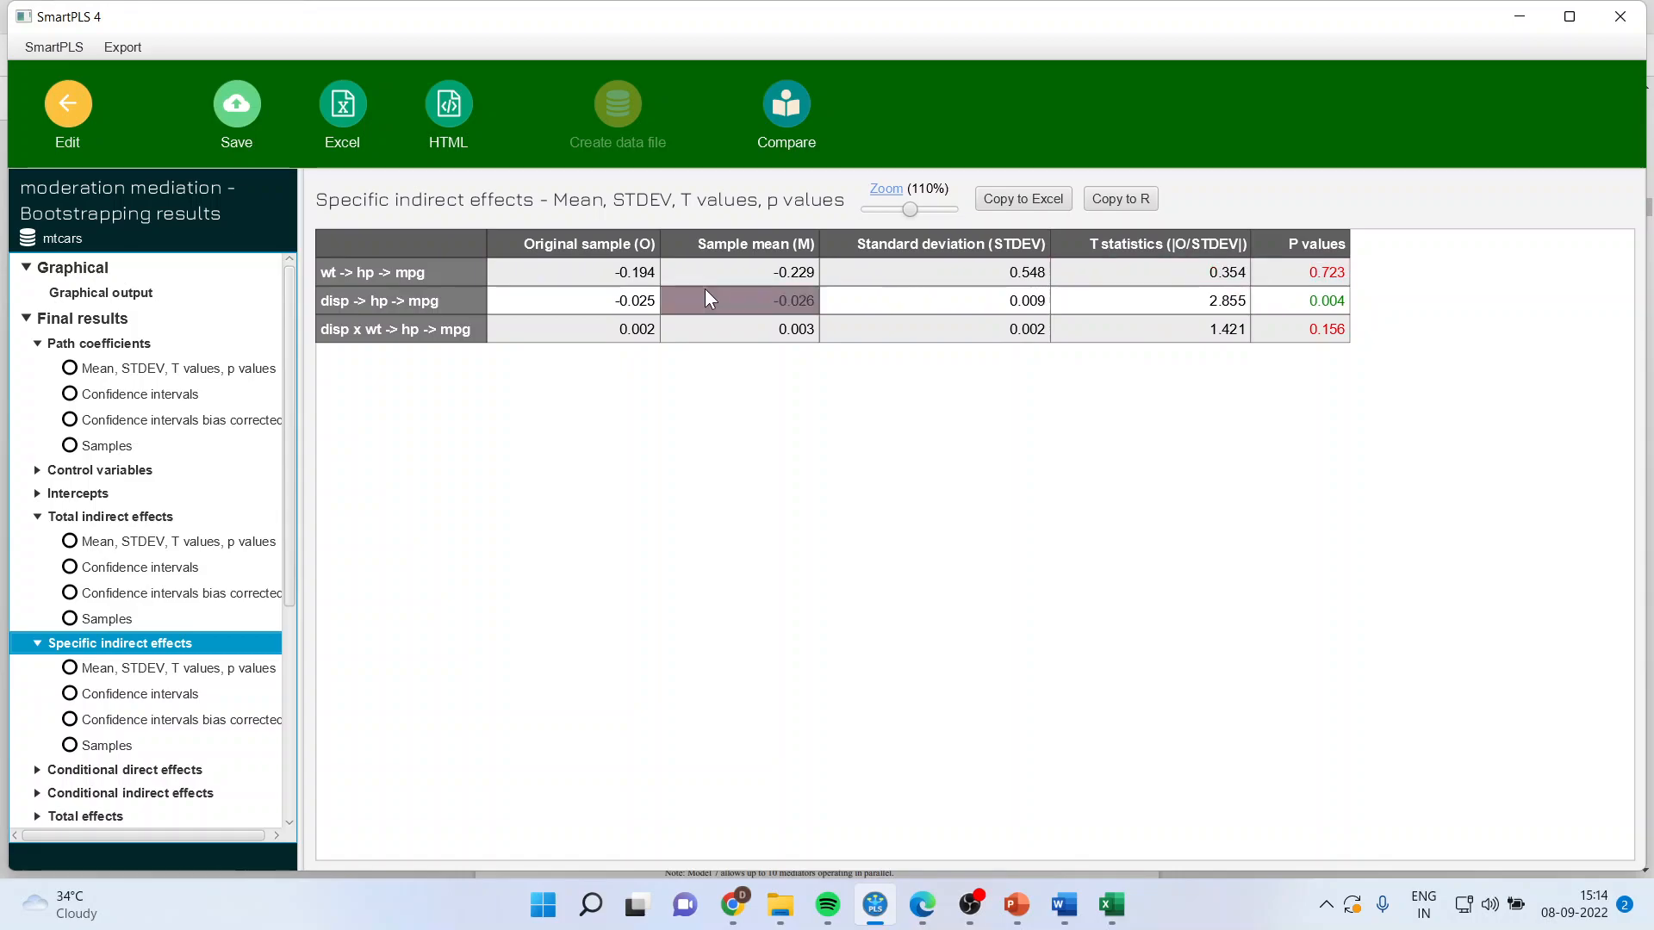
pyautogui.click(117, 293)
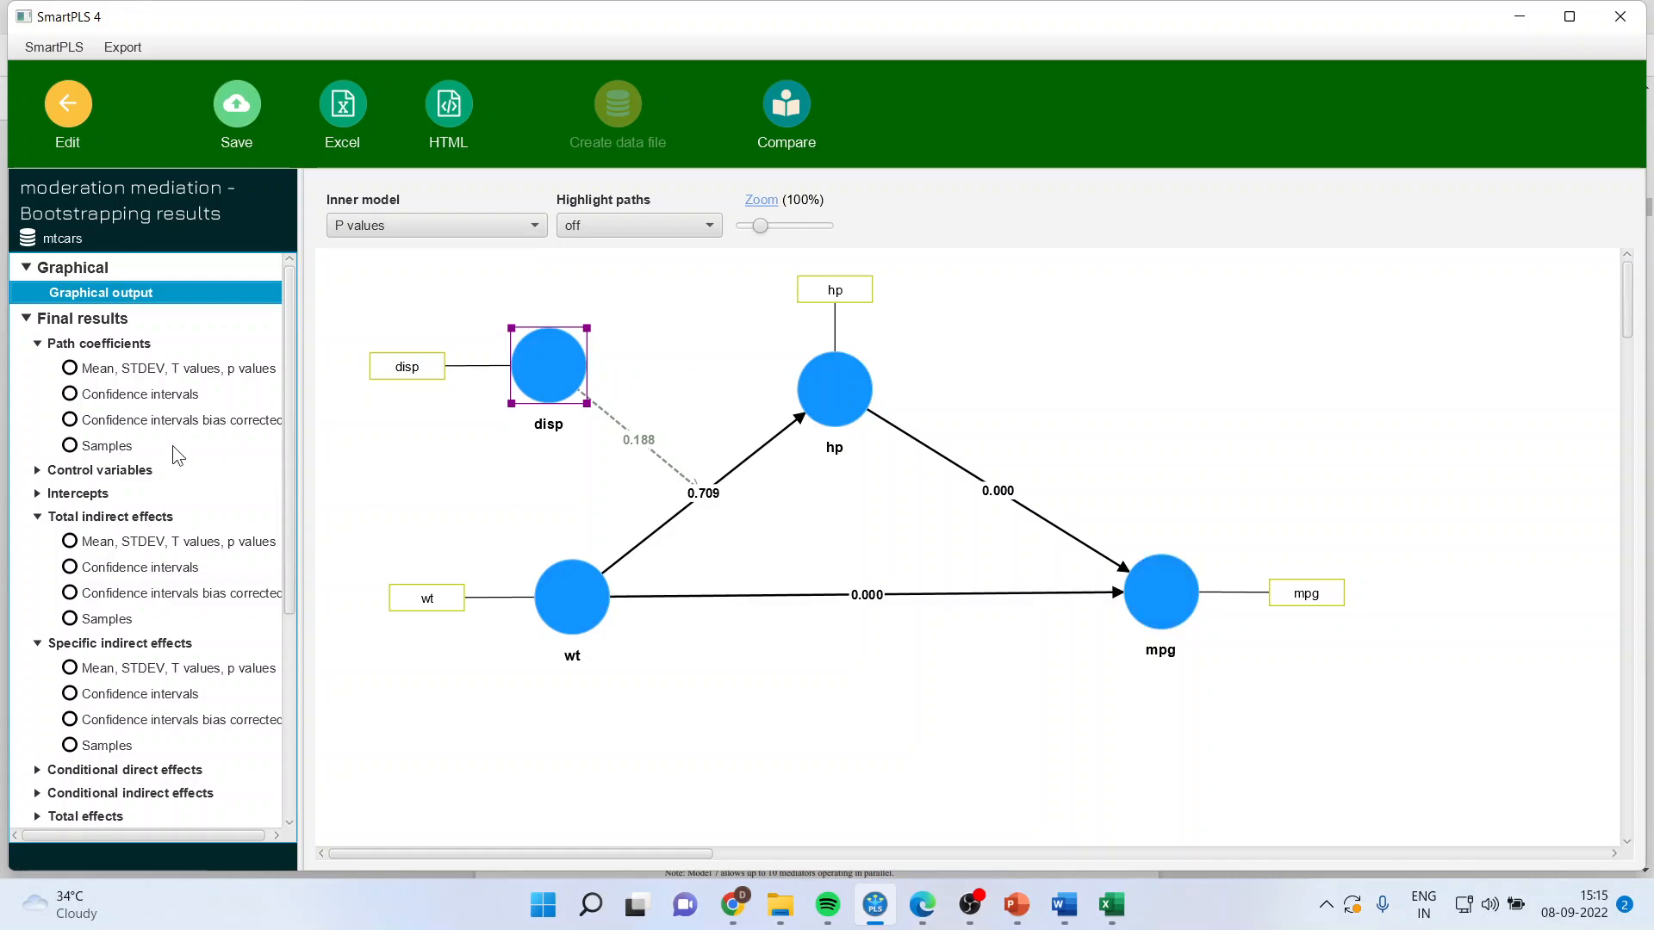
pyautogui.click(209, 671)
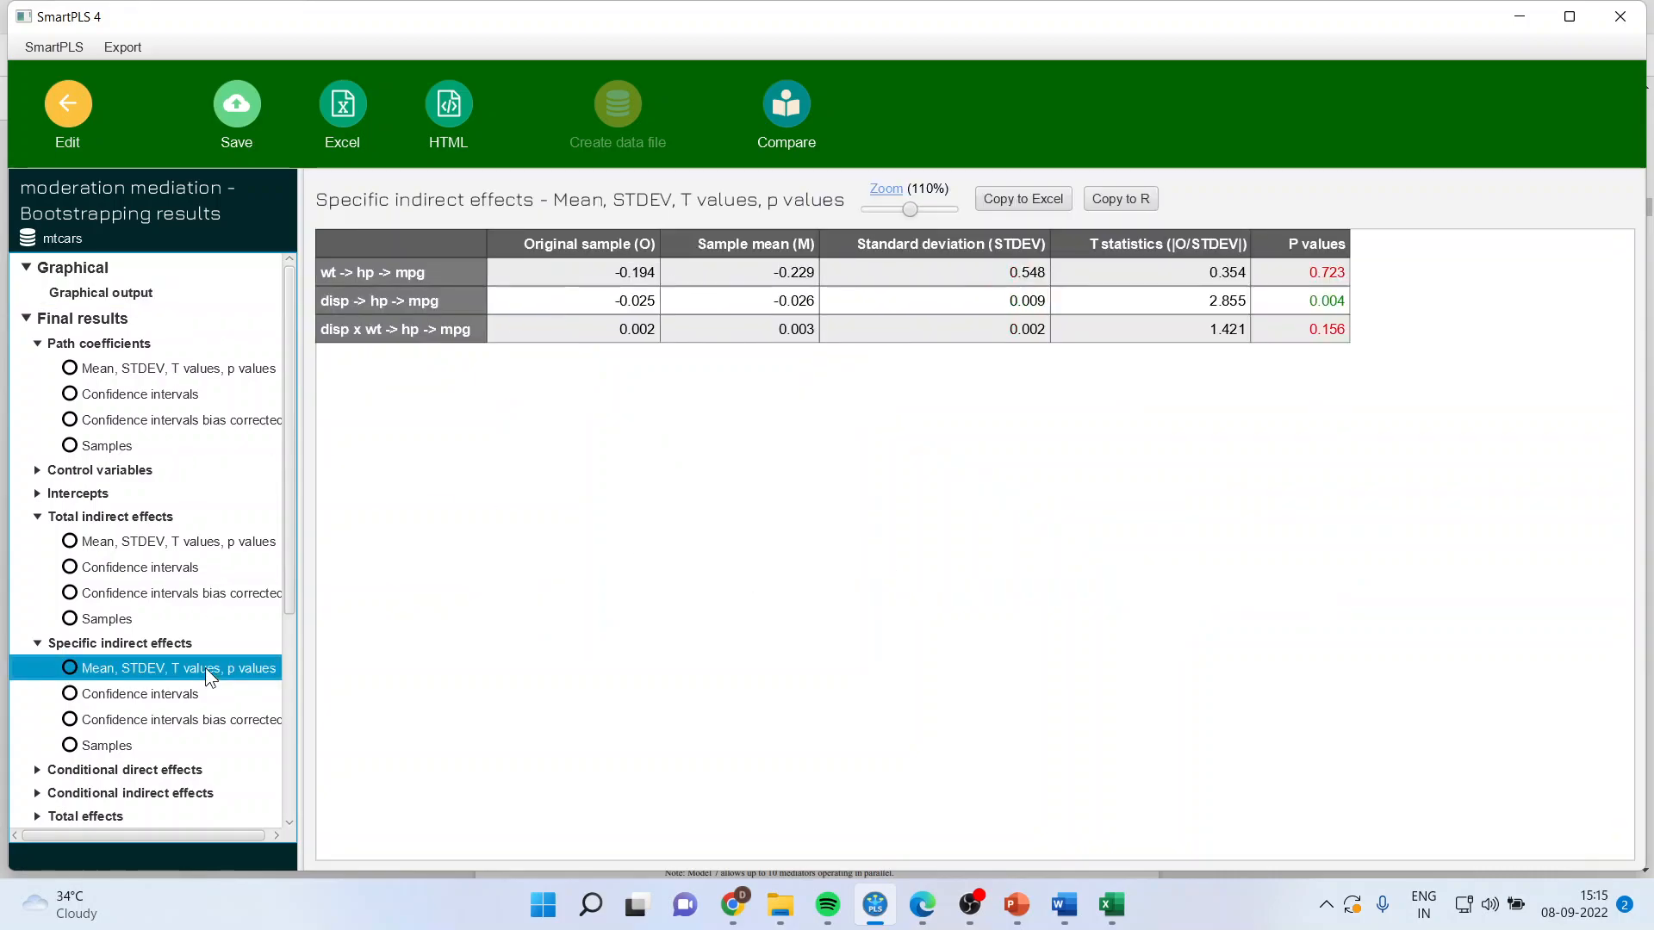
pyautogui.click(1323, 277)
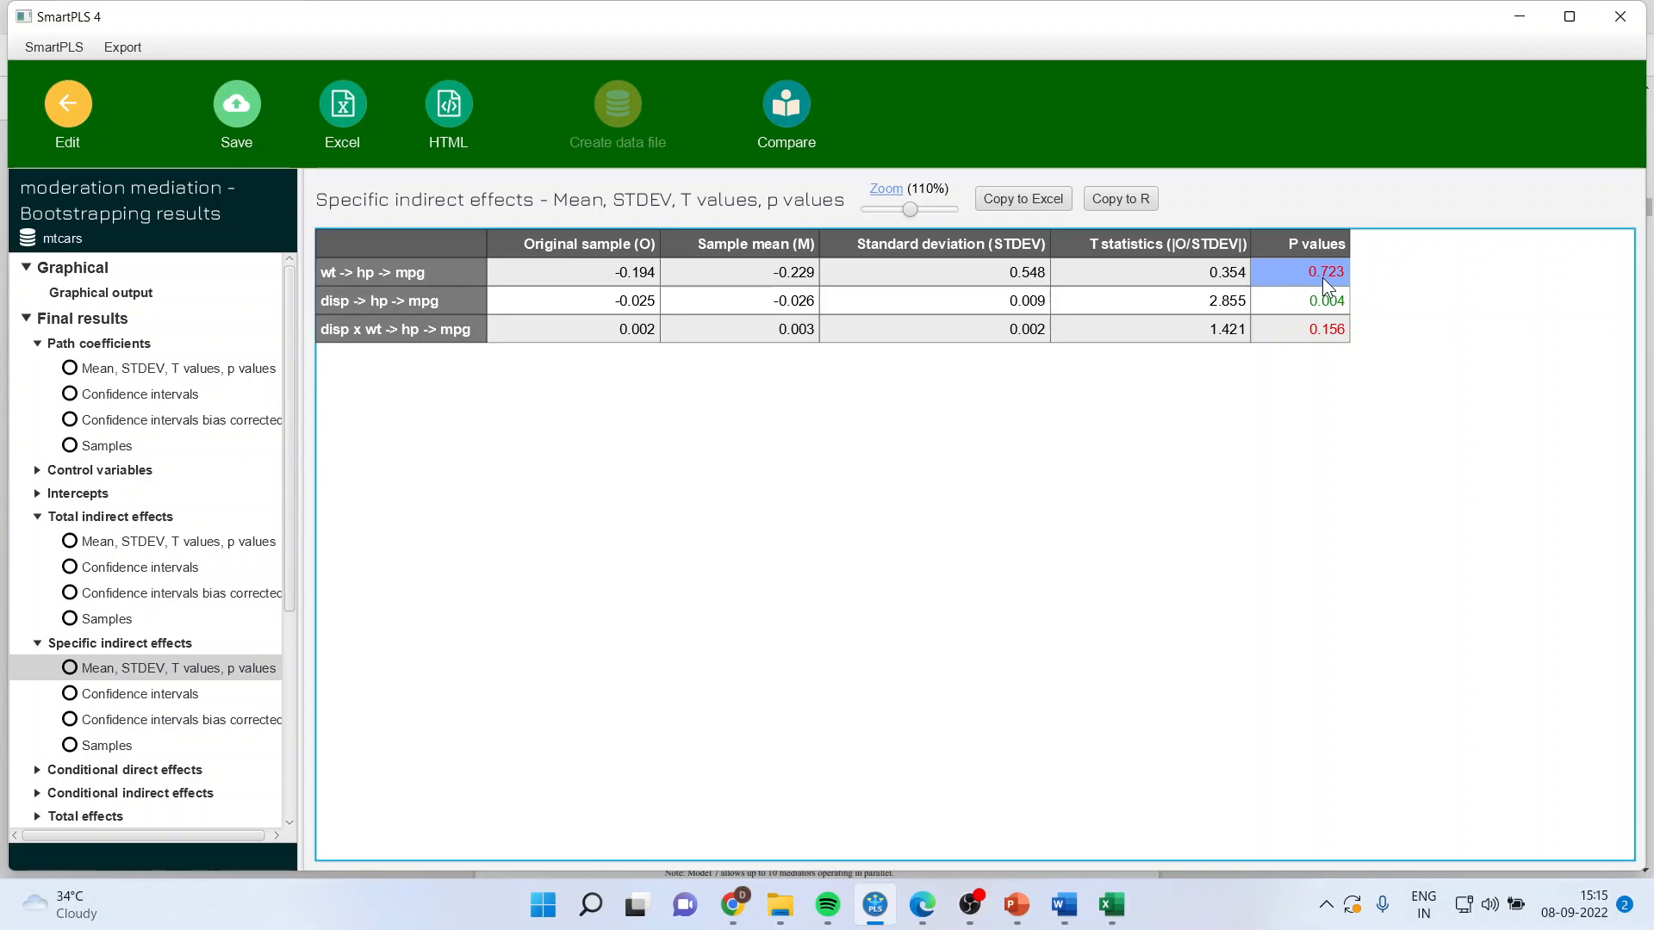
# Step: Examine the p values of the conditional direct effects of wt on hp at the mean, +1 SD and -1 SD of disp
pyautogui.click(291, 601)
pyautogui.moveTo(291, 601); pyautogui.dragTo(258, 683)
pyautogui.click(184, 633)
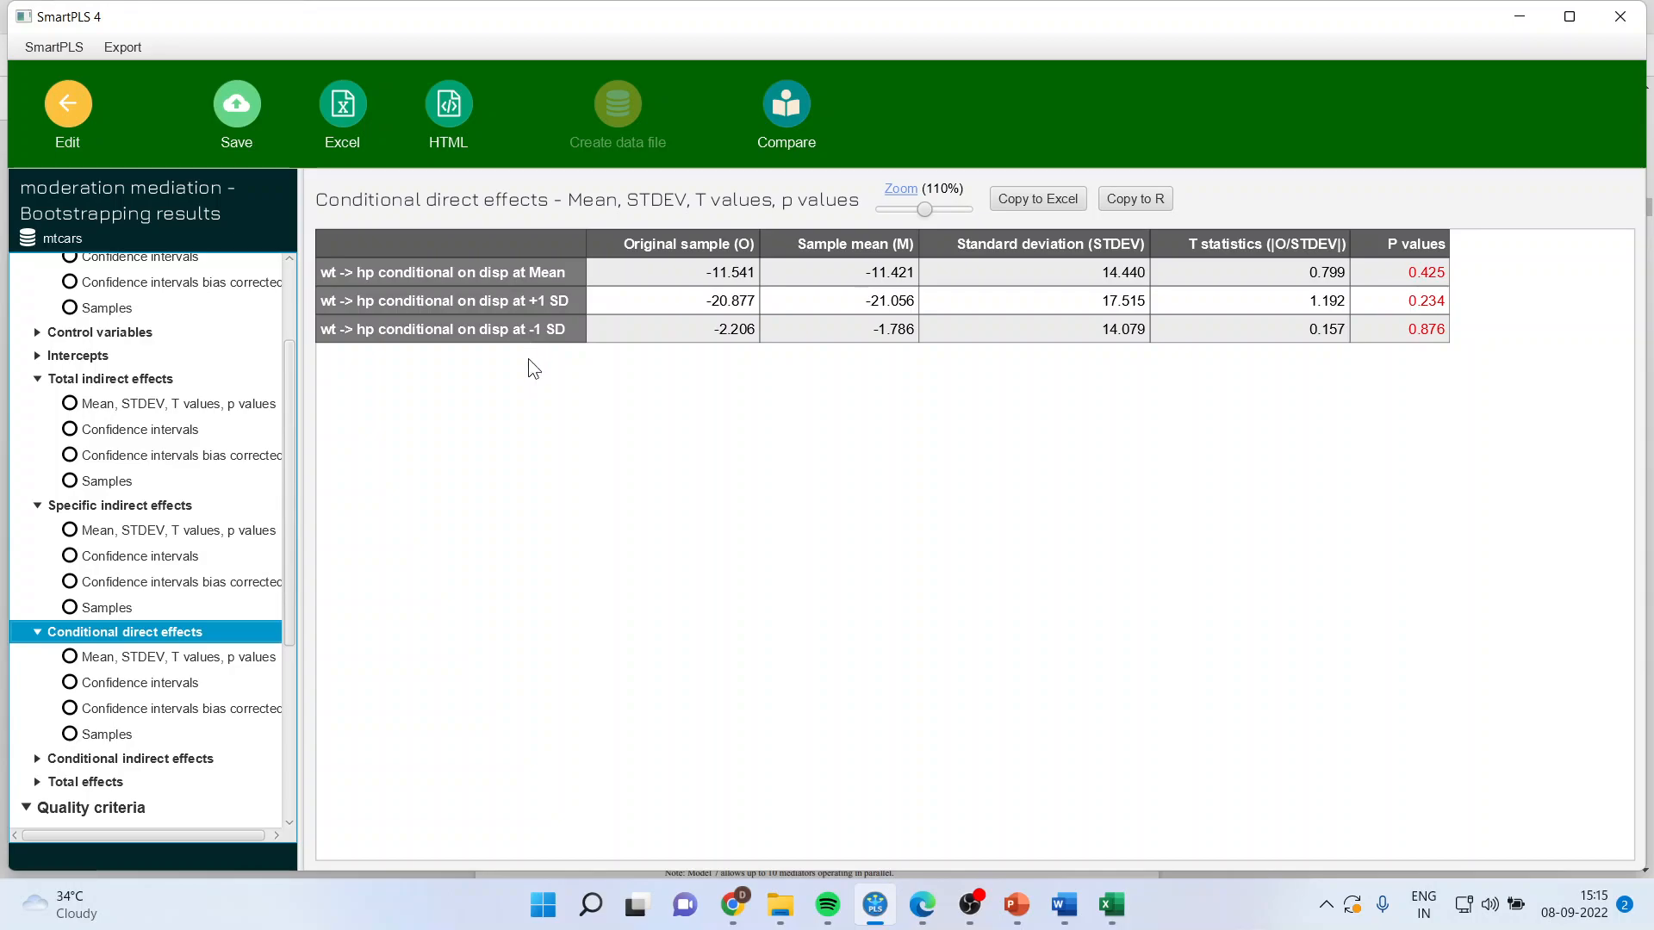
pyautogui.click(1432, 276)
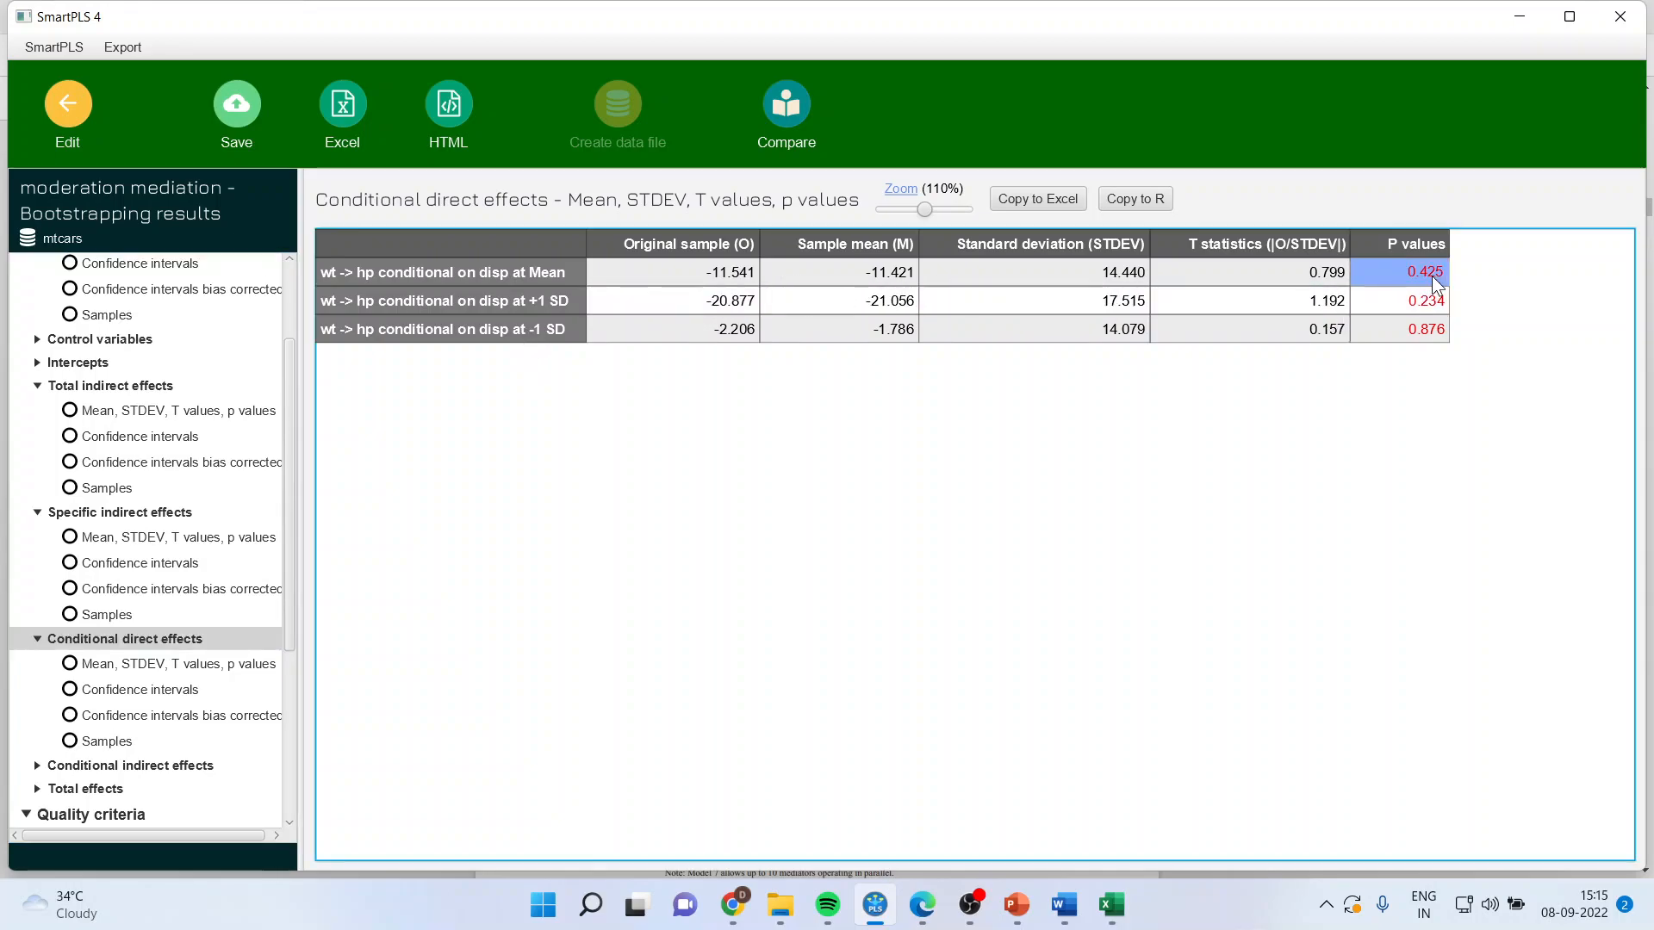
pyautogui.moveTo(1434, 284); pyautogui.dragTo(1437, 338)
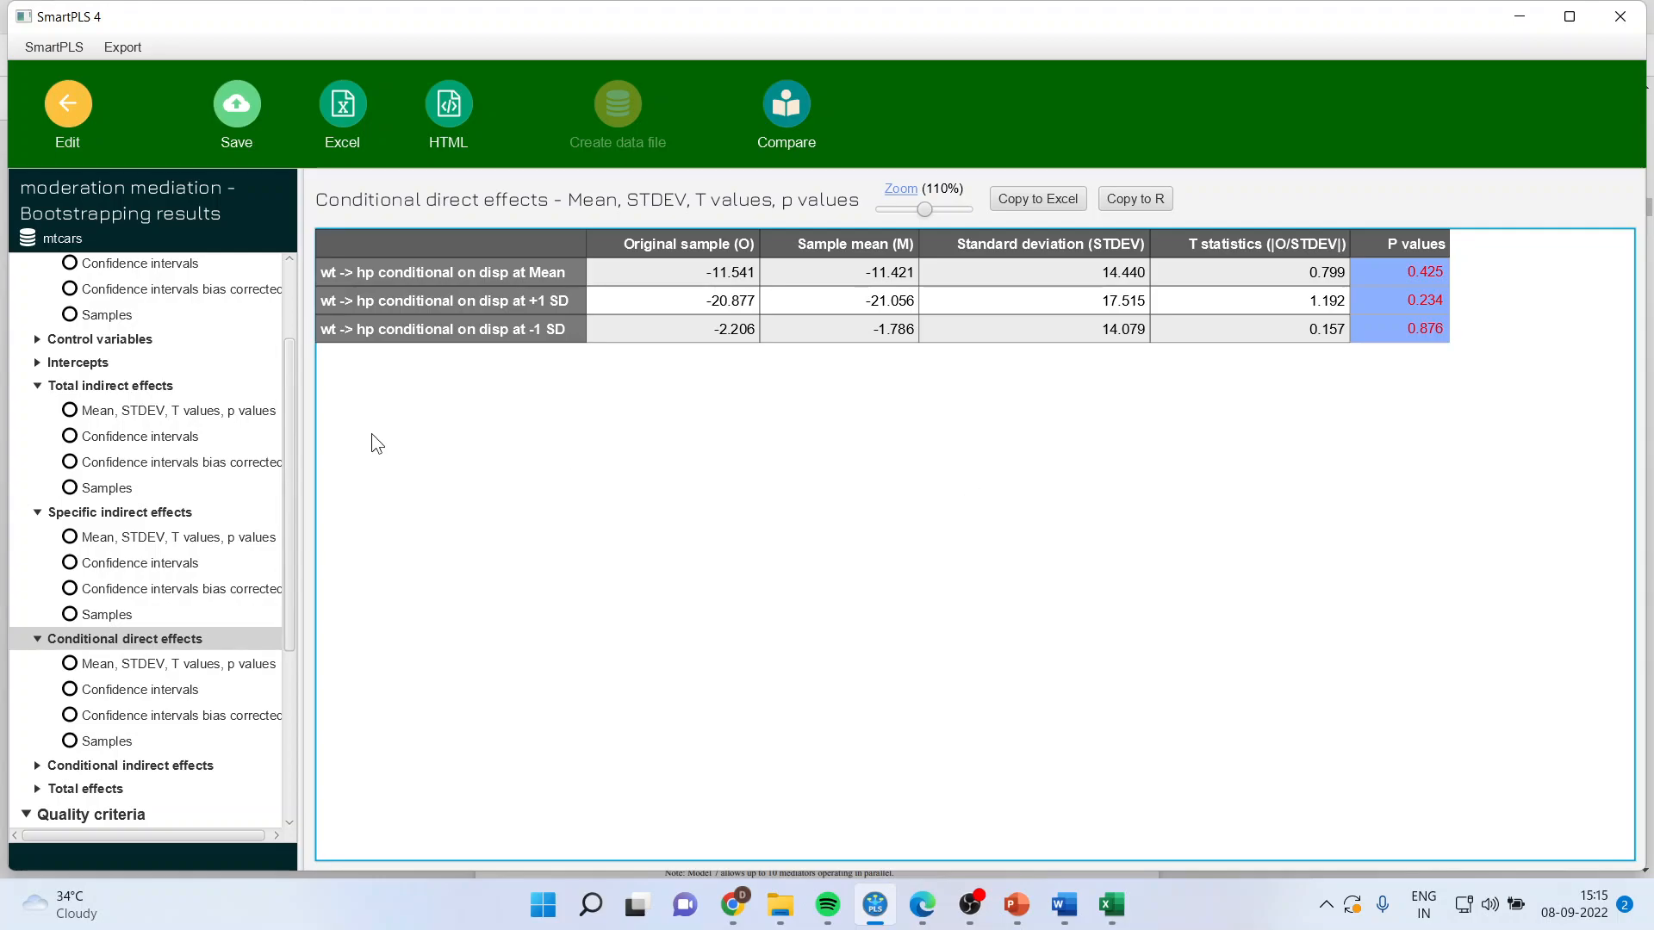
# Step: Review the graphical output, tracing the wt-to-hp path and the disp moderation on it
pyautogui.moveTo(291, 439); pyautogui.dragTo(291, 332)
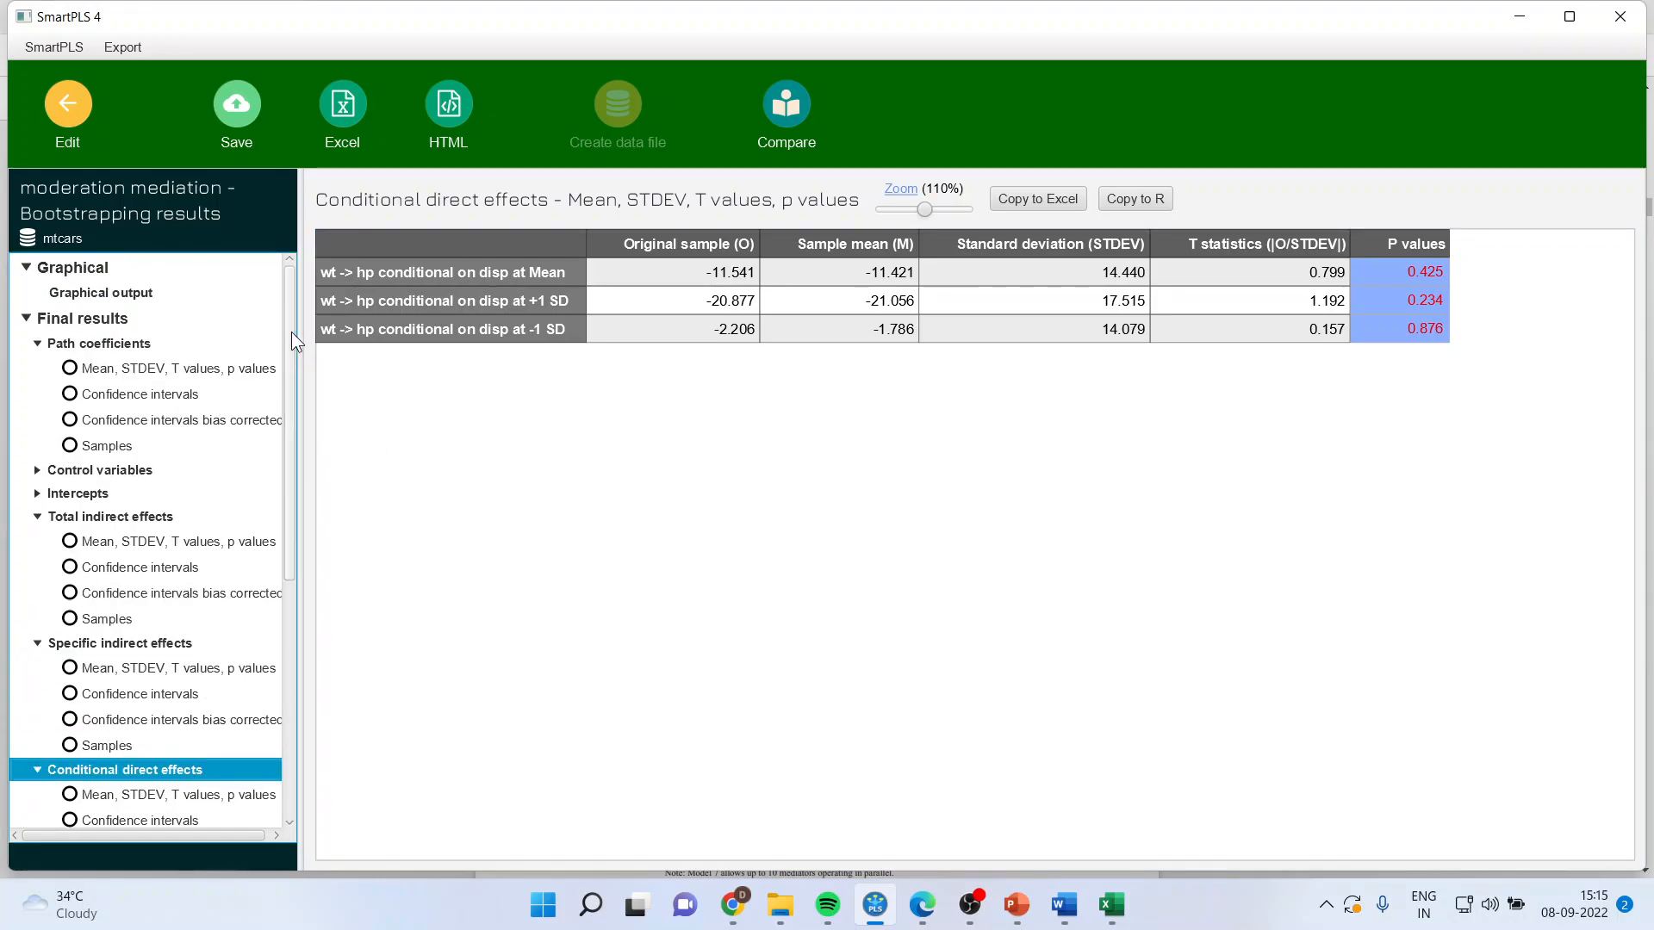
pyautogui.click(135, 293)
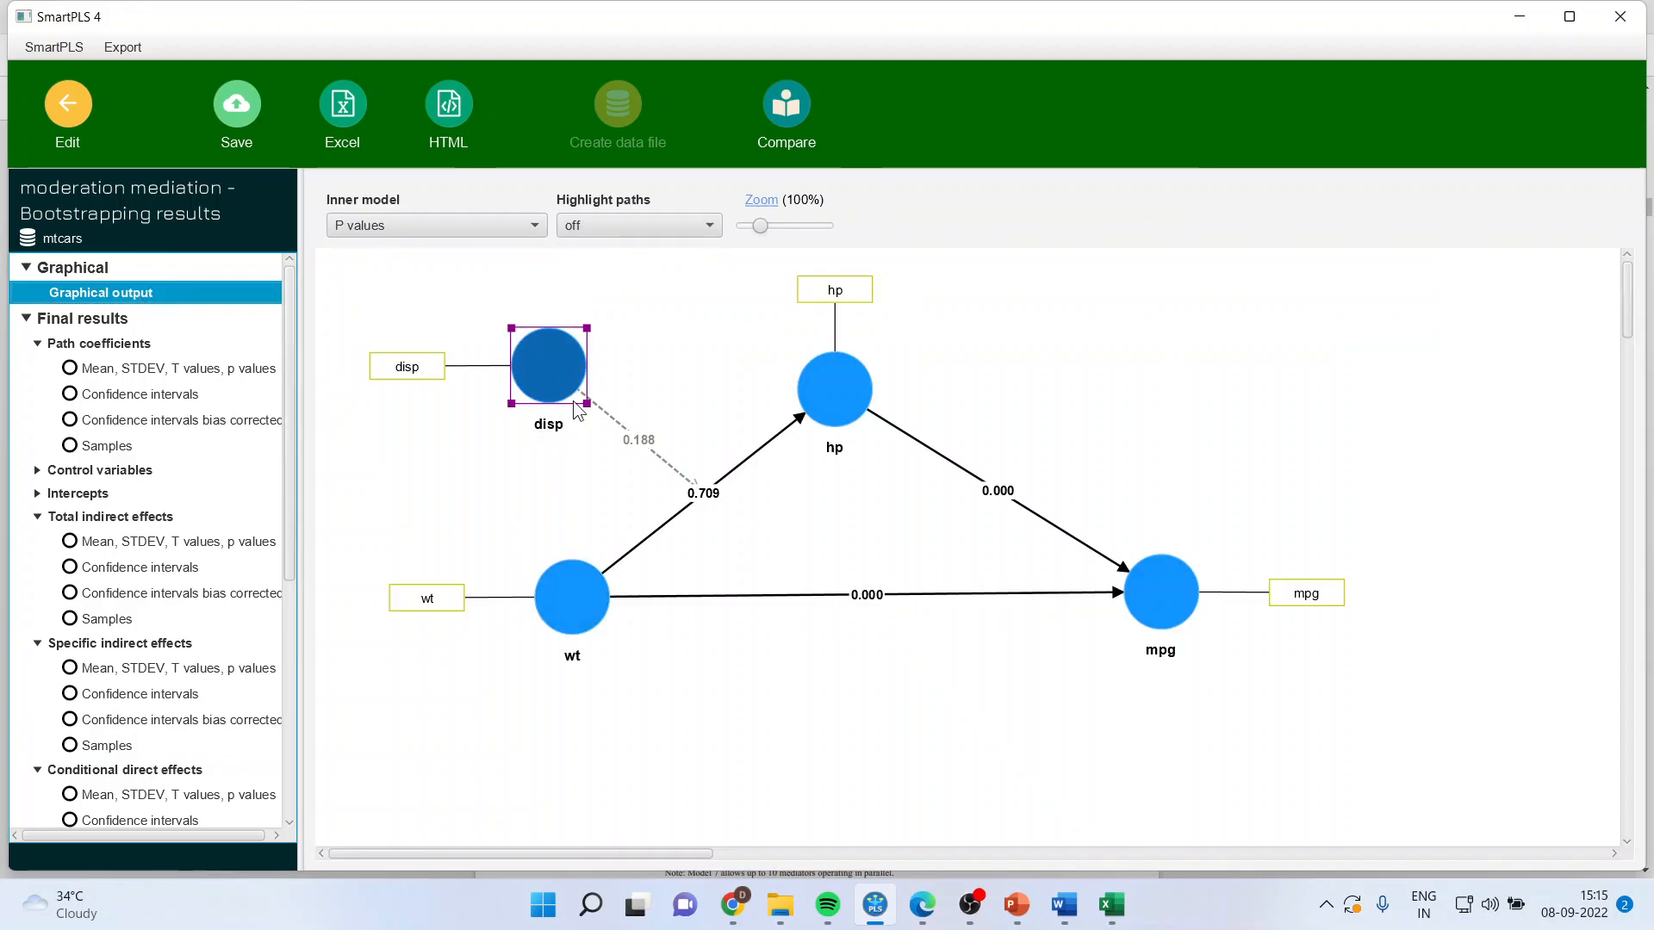
pyautogui.click(584, 613)
pyautogui.click(834, 390)
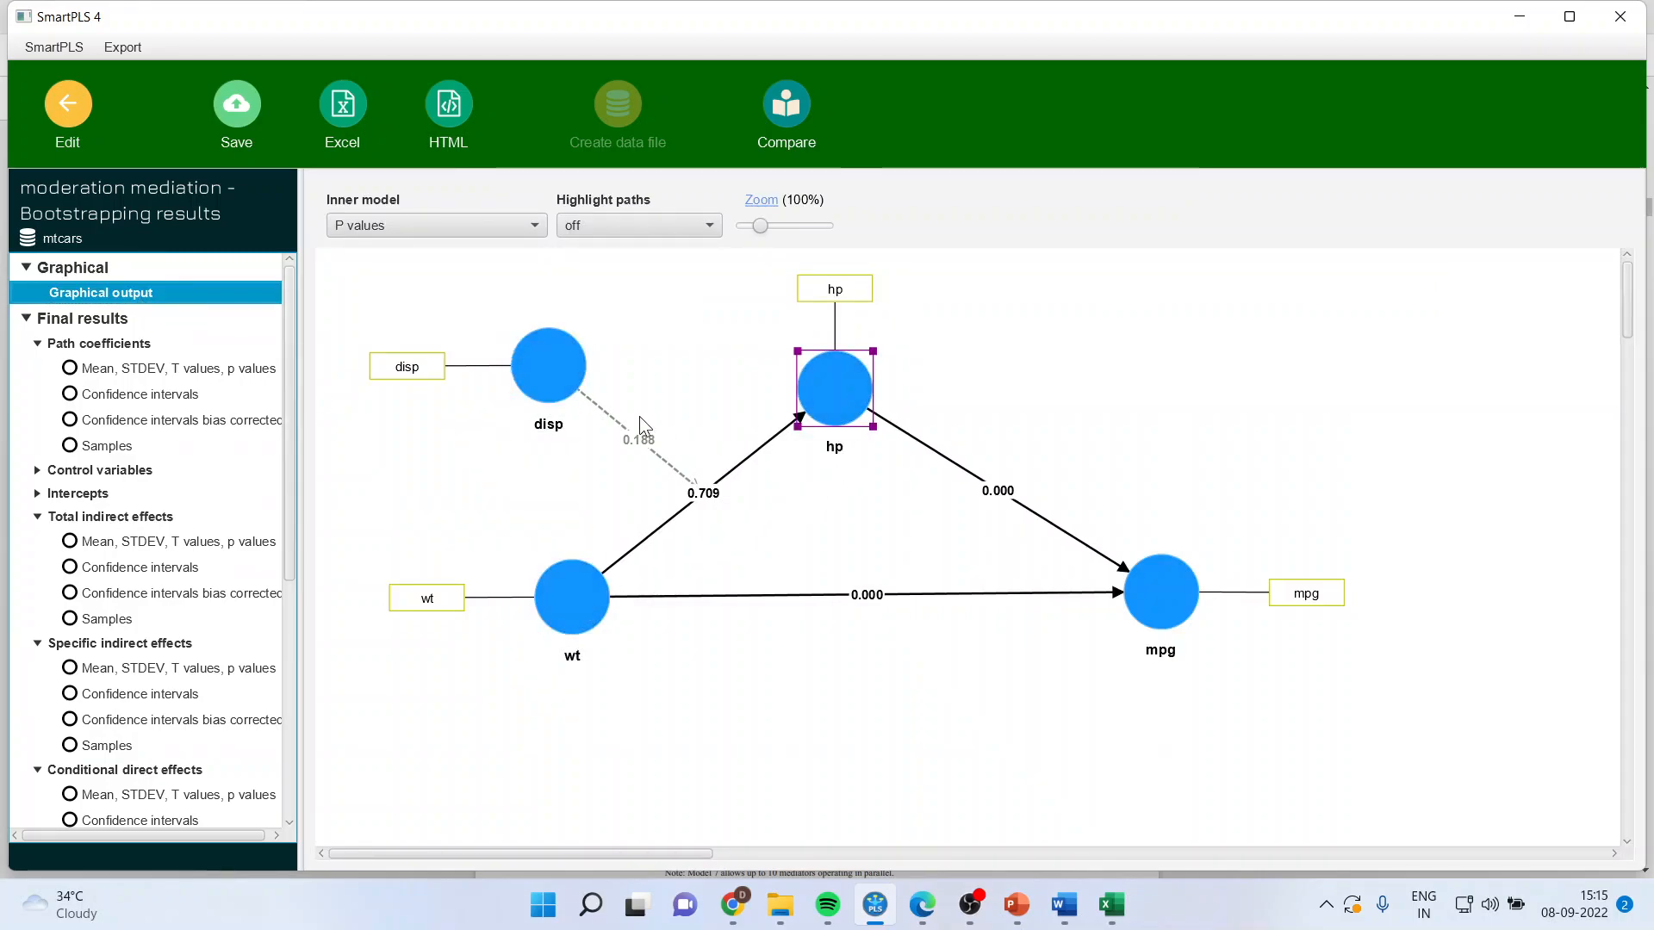
pyautogui.click(549, 365)
pyautogui.click(577, 596)
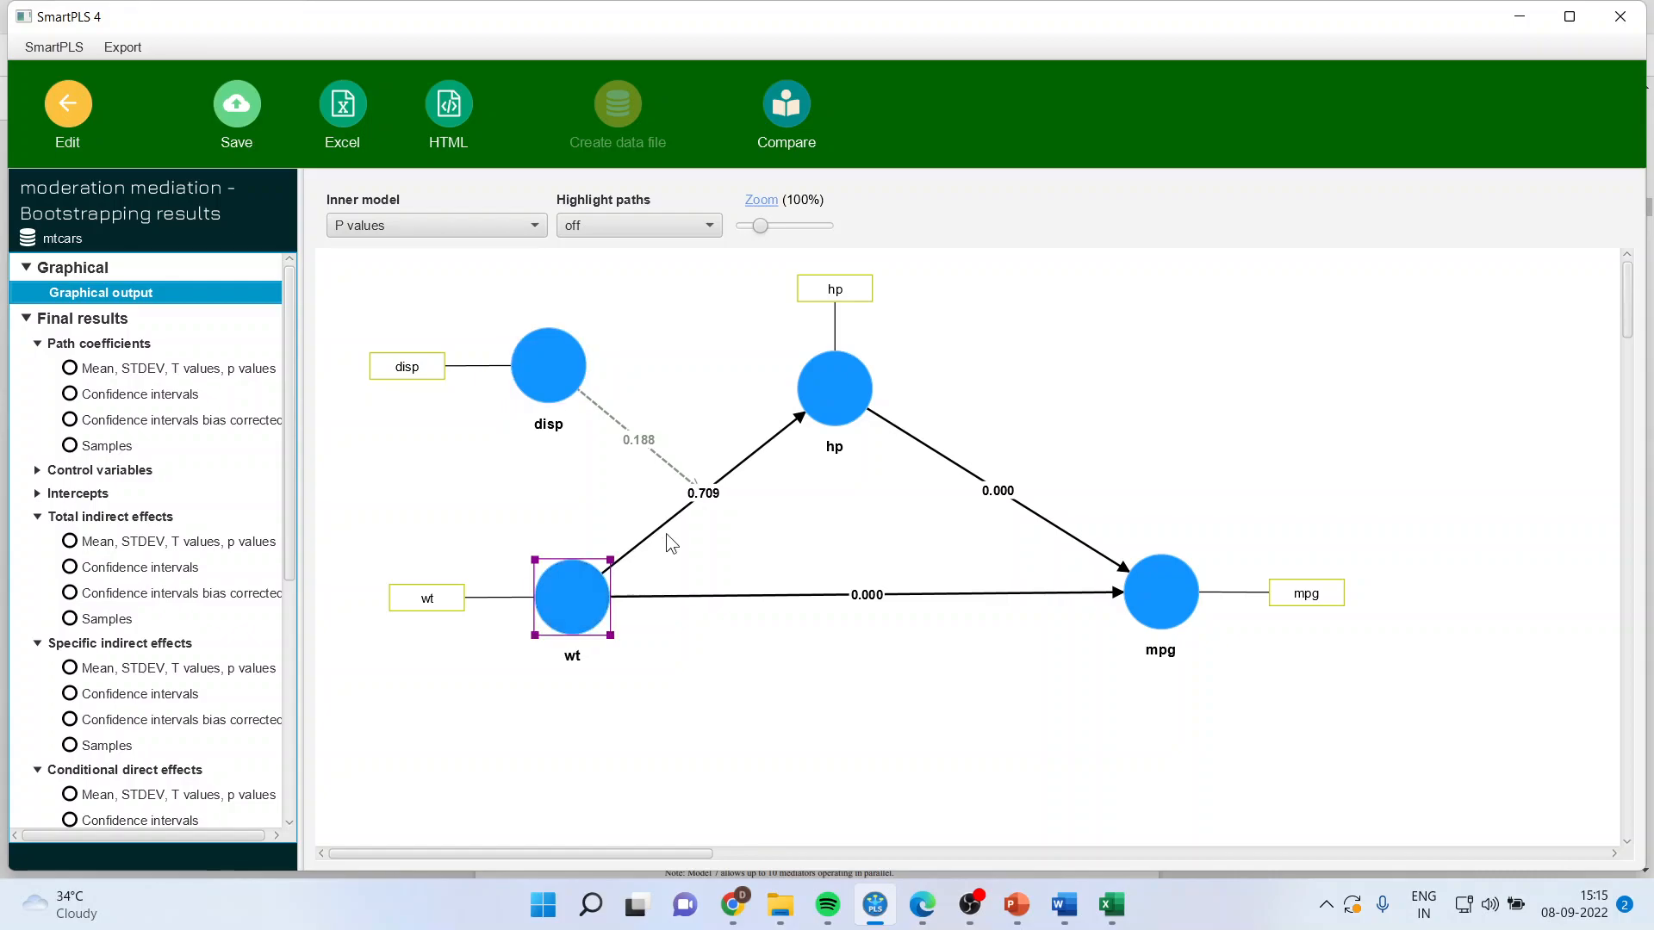
pyautogui.click(831, 392)
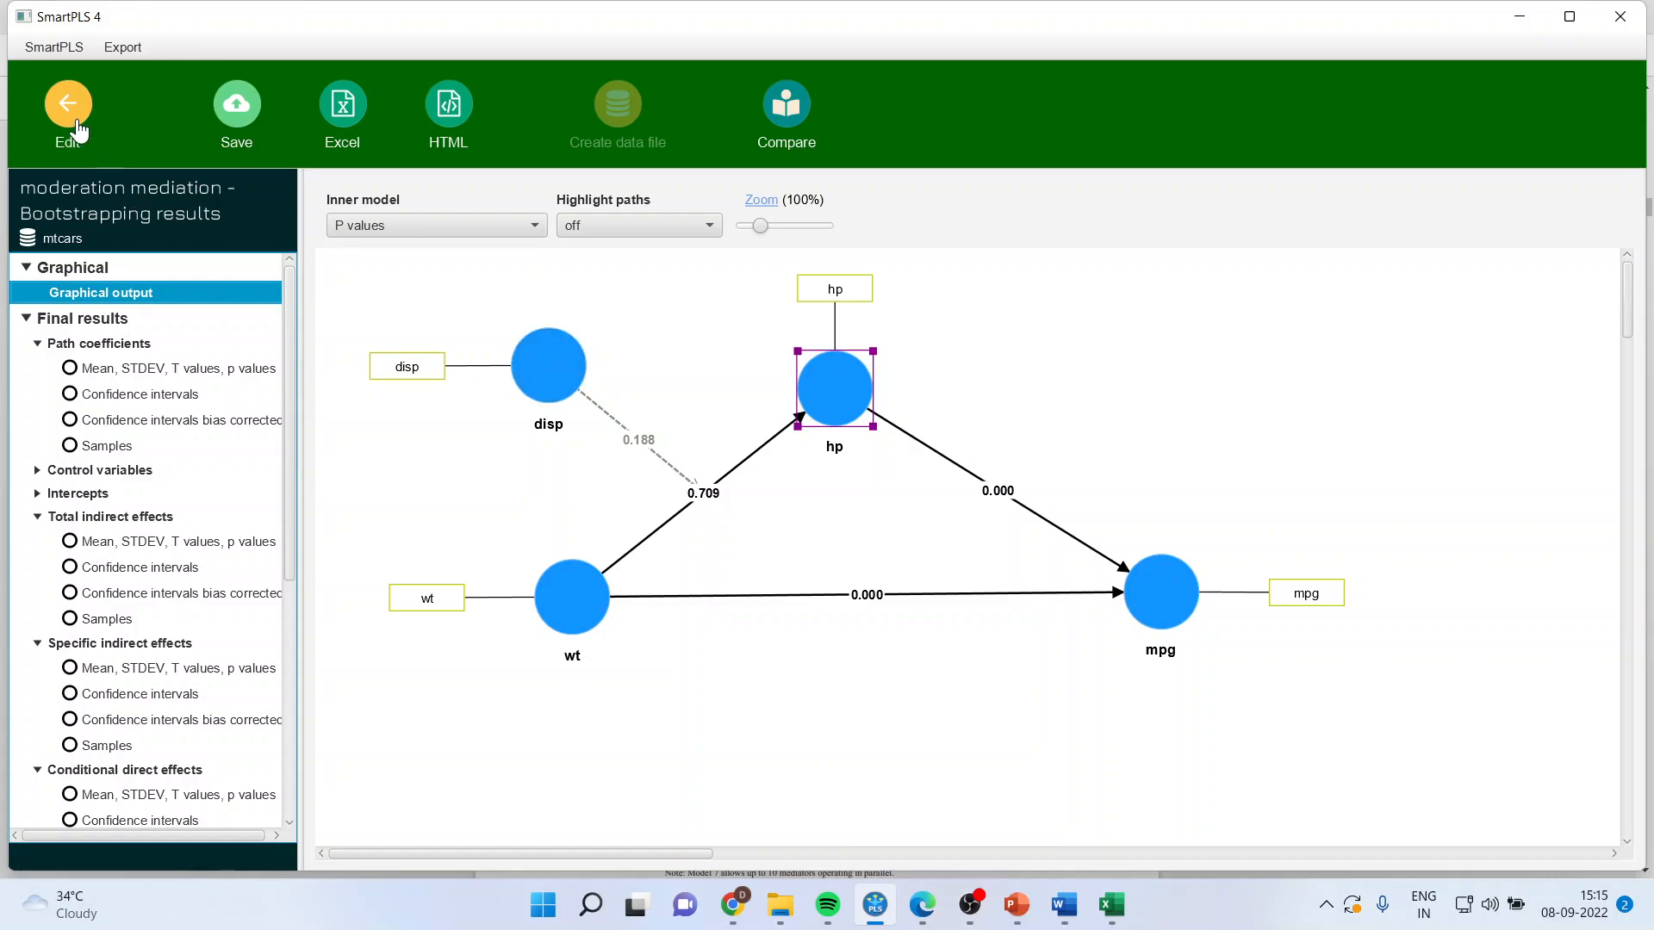
# Step: Examine the p values of the conditional indirect effects of wt through hp on mpg at the three disp levels
pyautogui.moveTo(288, 543); pyautogui.dragTo(198, 677)
pyautogui.doubleClick(198, 677)
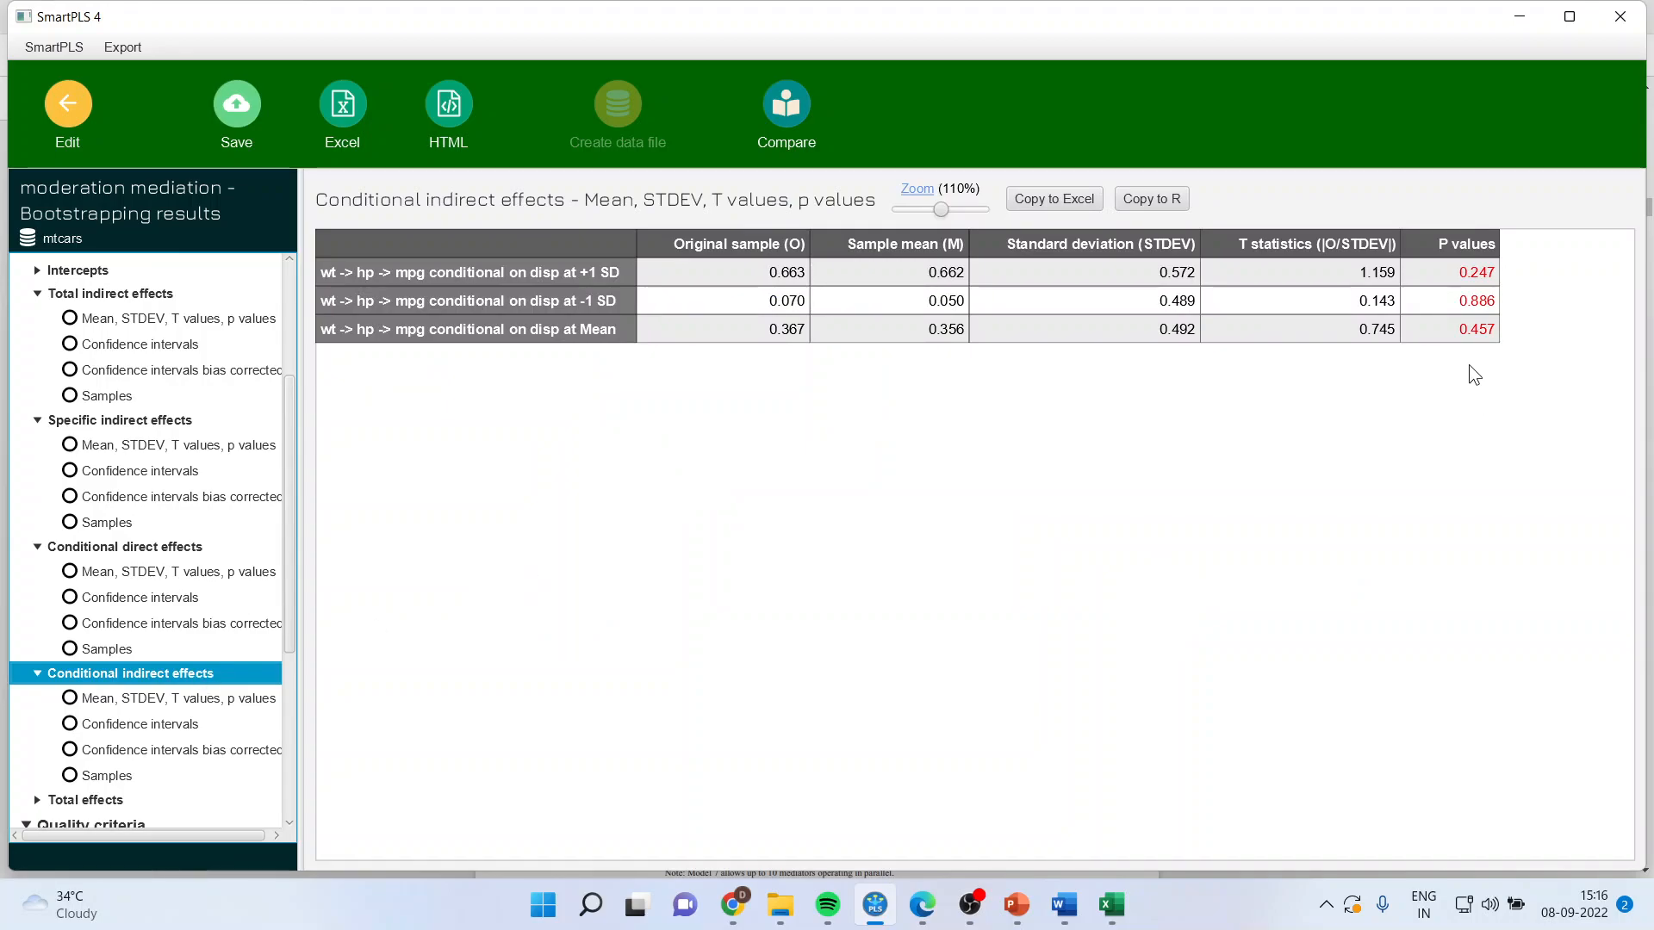
pyautogui.moveTo(1465, 271); pyautogui.dragTo(1465, 321)
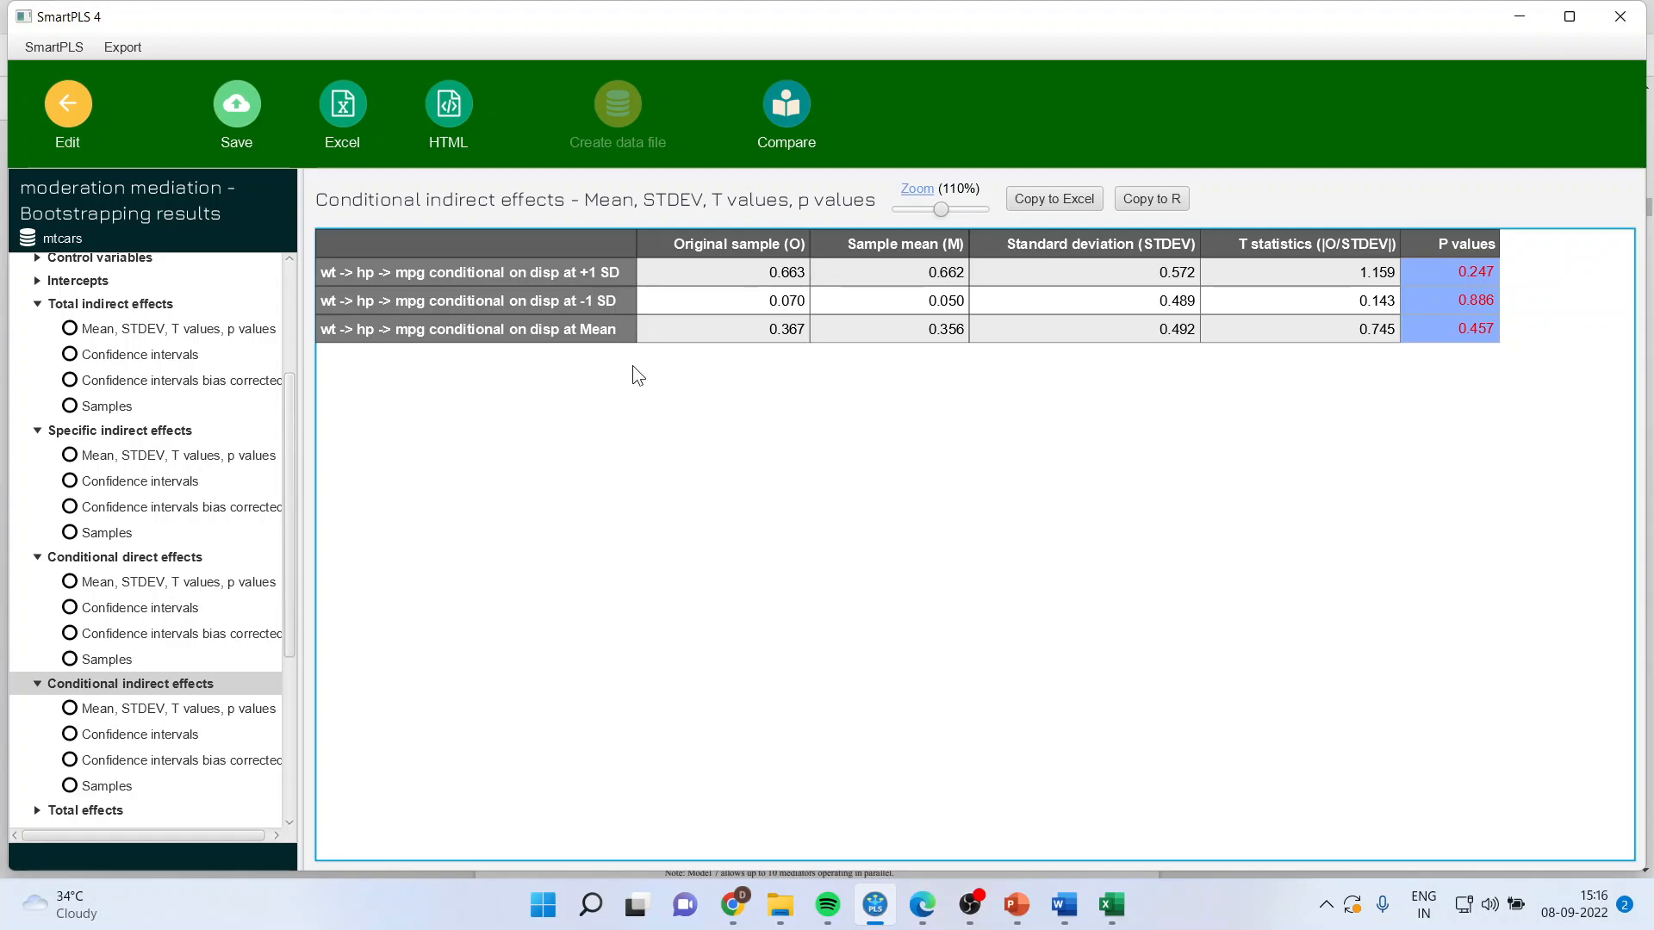
# Step: Replace the disp moderating effect on the wt-to-hp path with one on the hp-to-mpg path, and rerun Bootstrapping
pyautogui.click(69, 112)
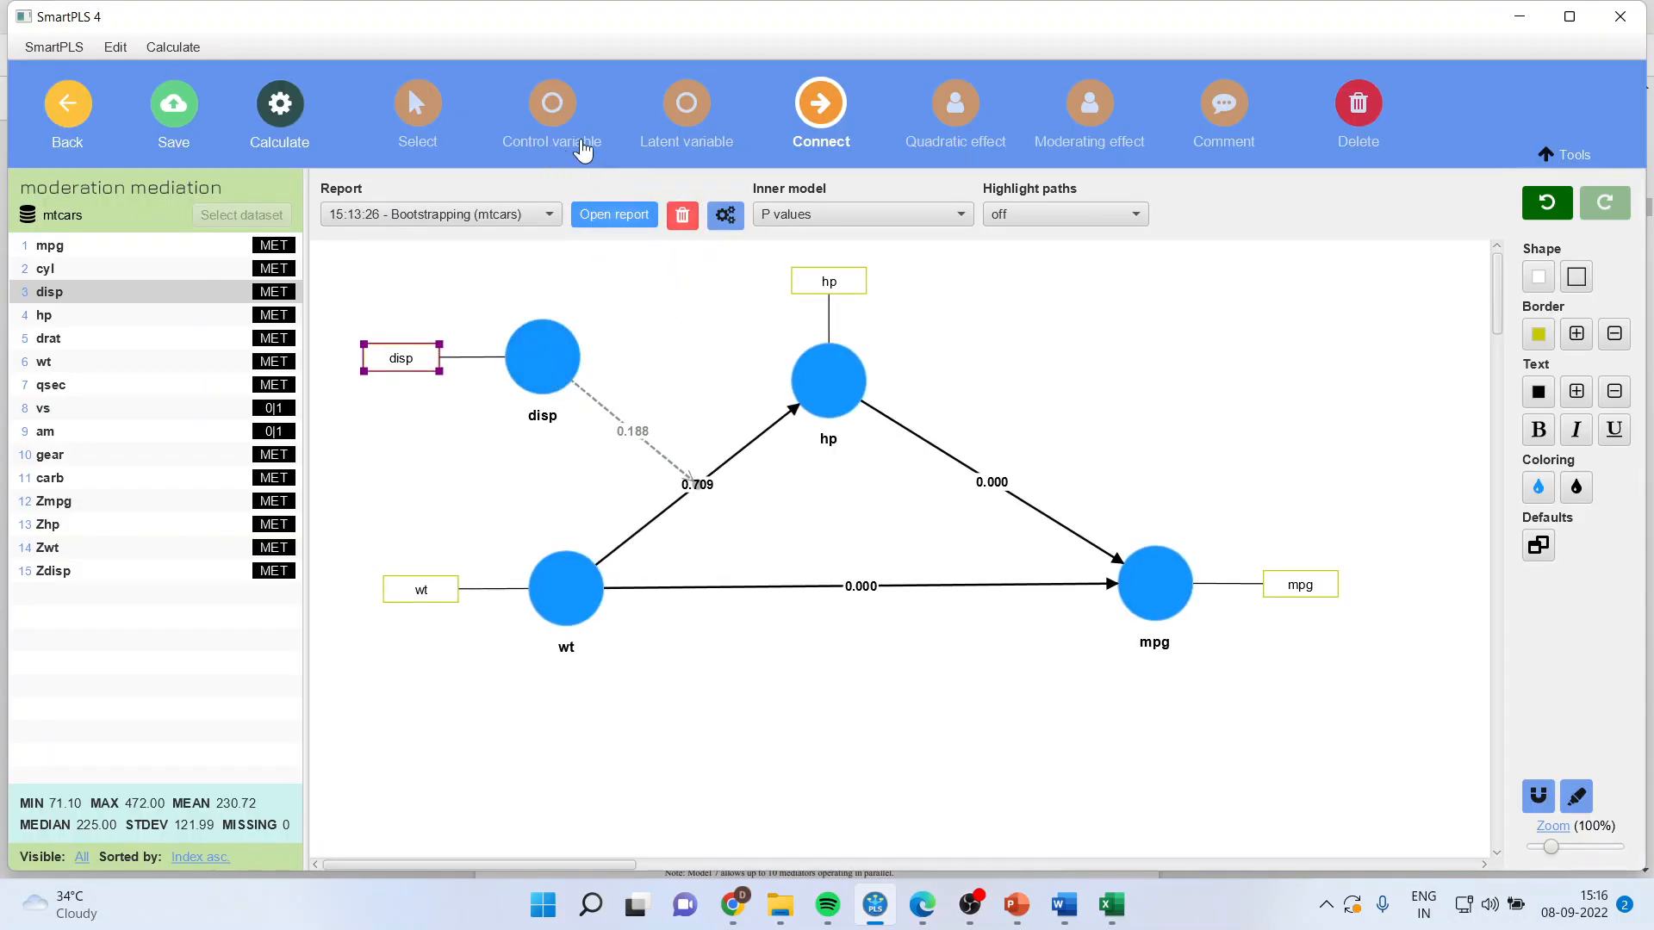
pyautogui.click(422, 112)
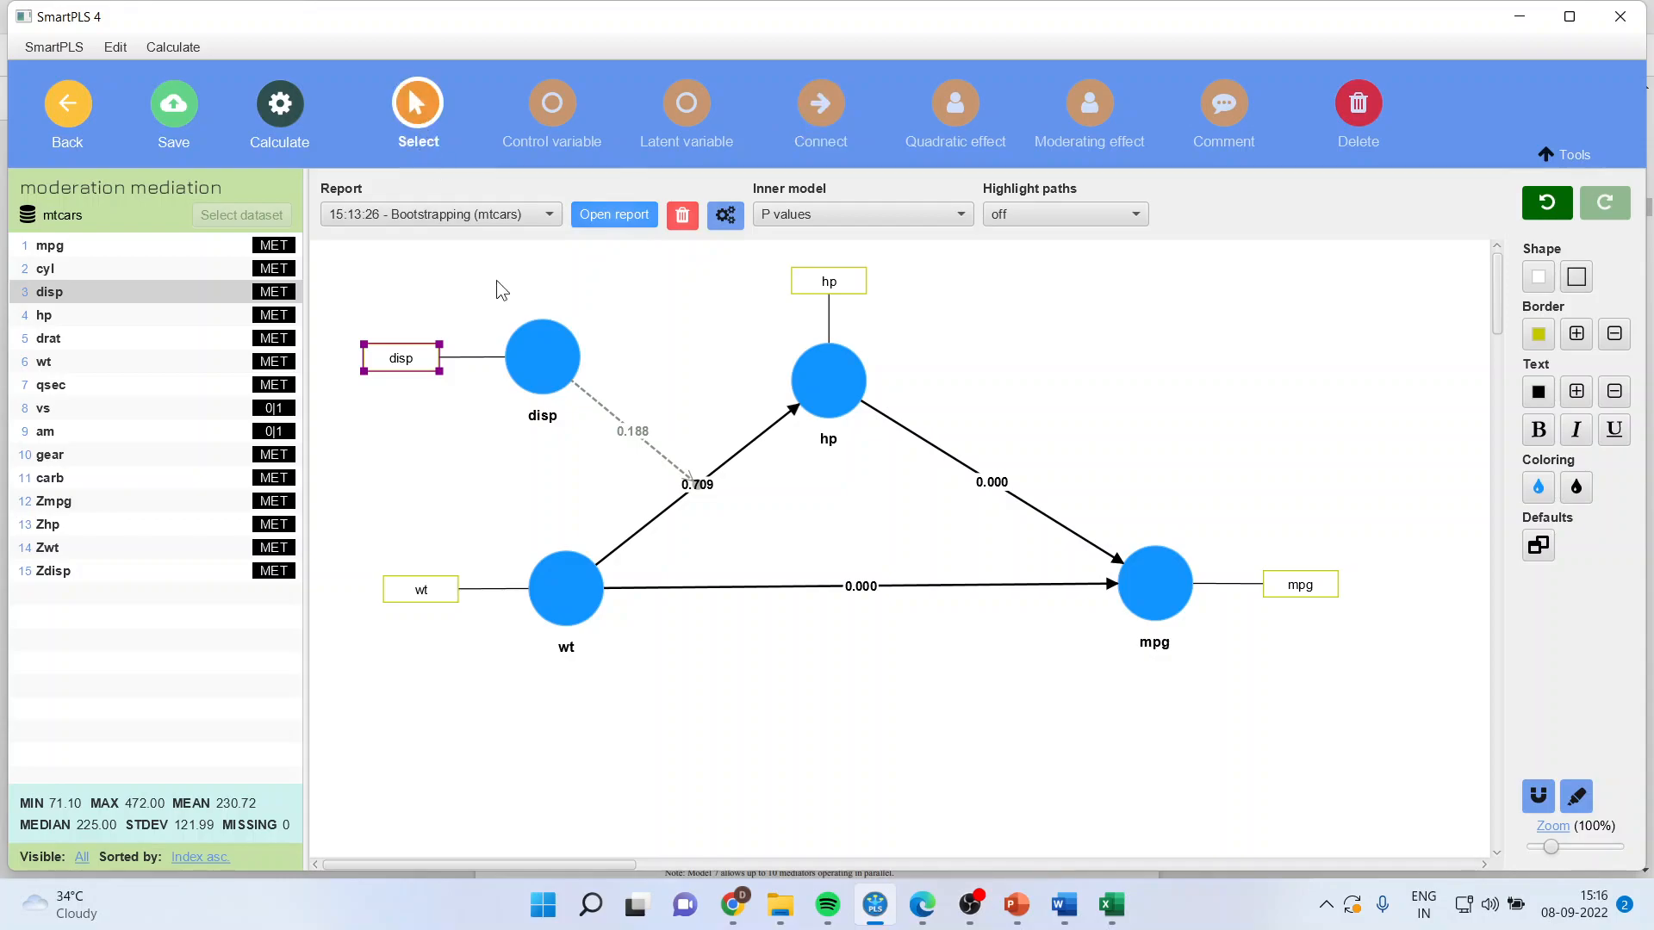
pyautogui.click(633, 432)
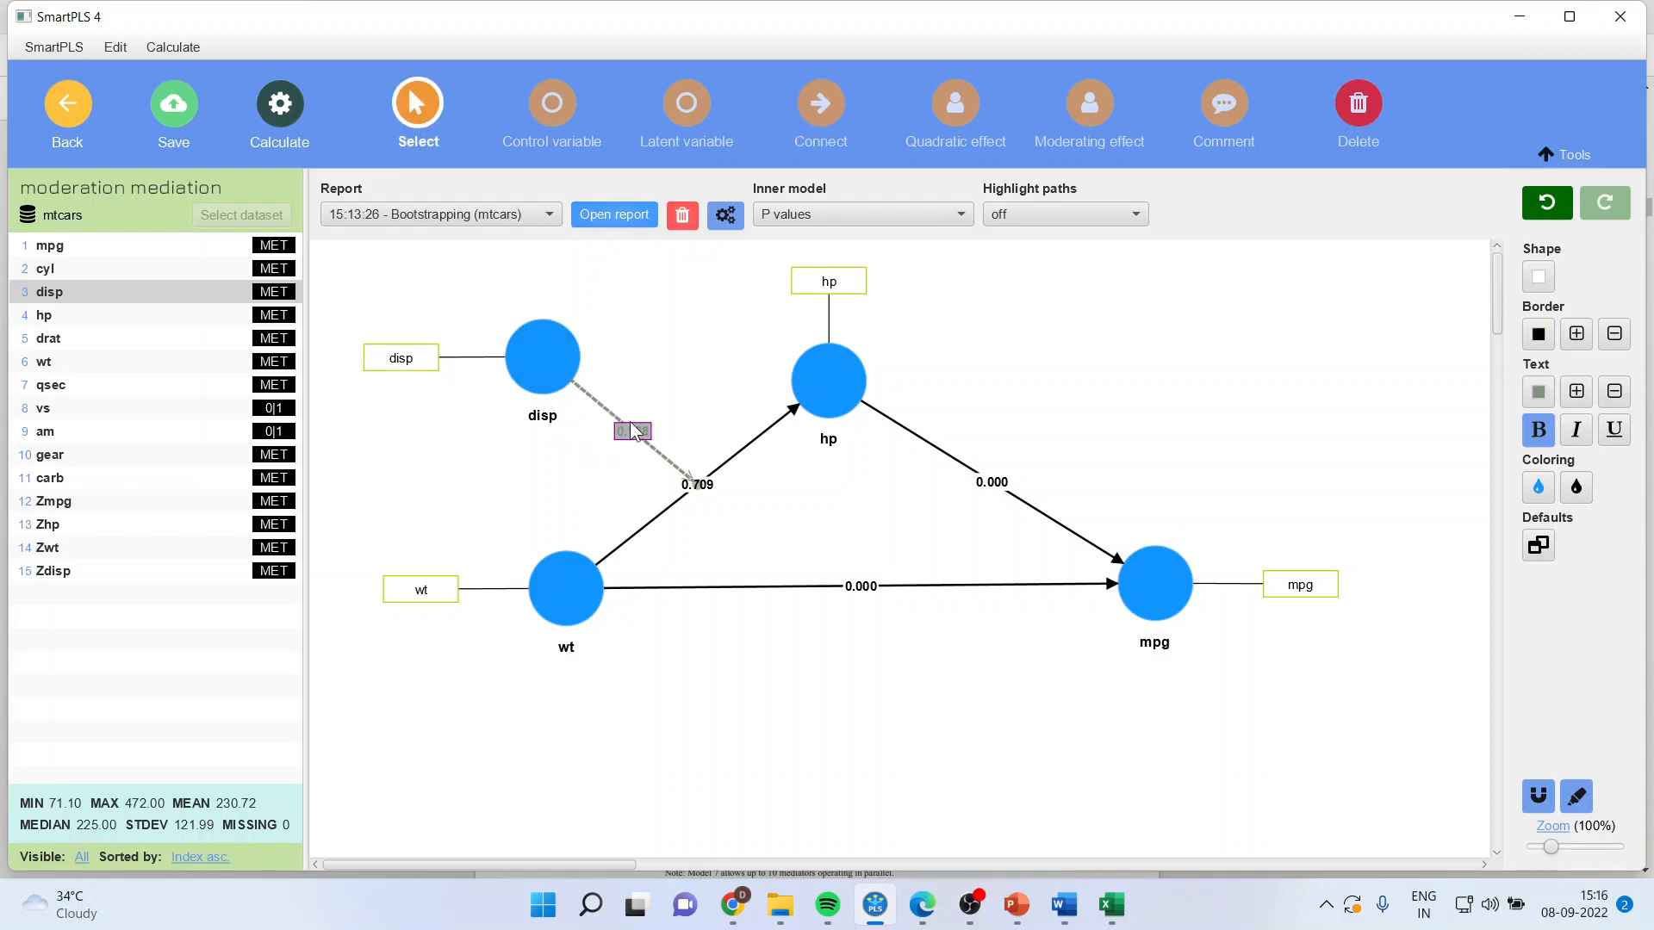
pyautogui.press('Delete')
pyautogui.moveTo(575, 379); pyautogui.dragTo(1171, 332)
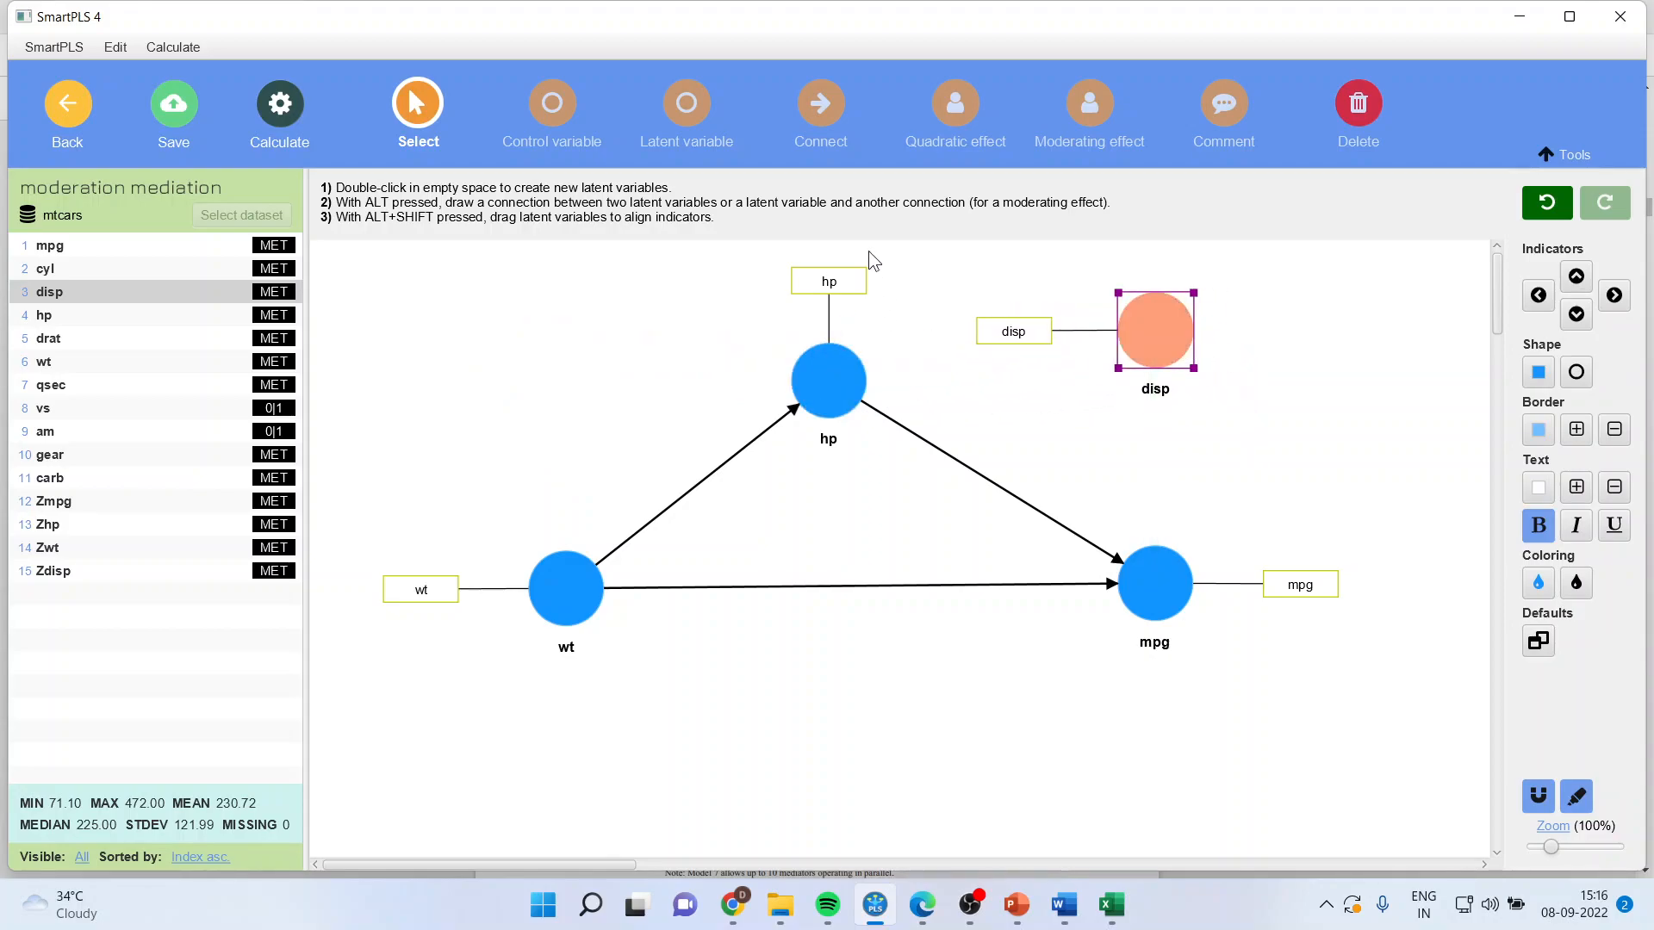
pyautogui.click(821, 103)
pyautogui.moveTo(1152, 325); pyautogui.dragTo(995, 479)
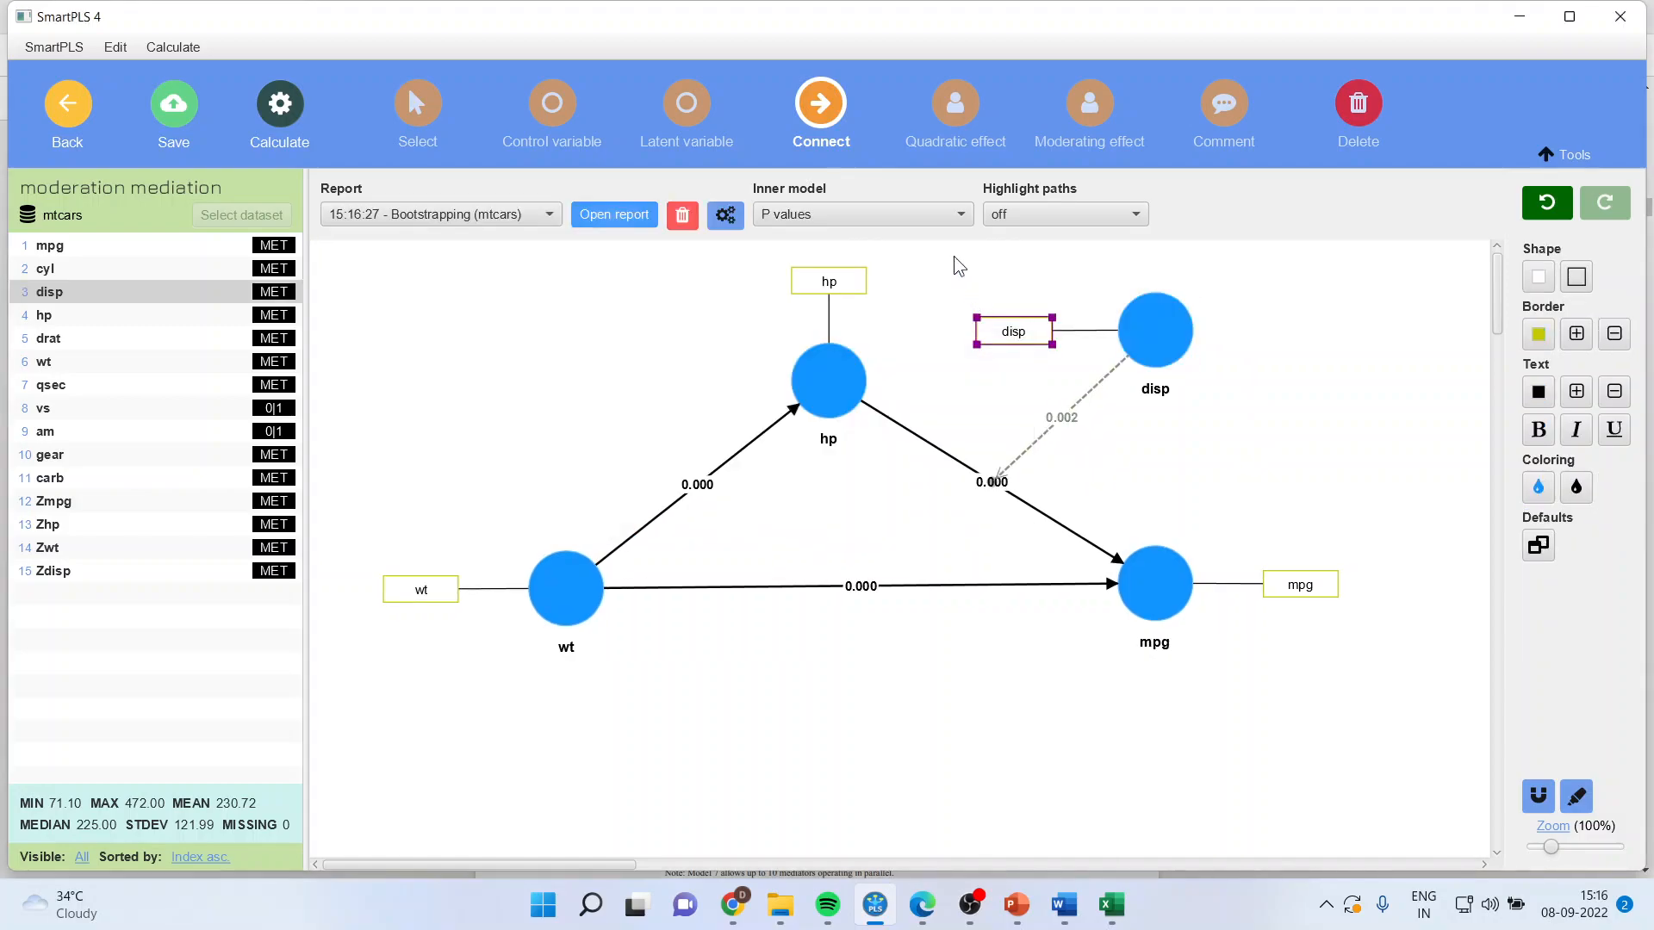
# Step: Open the new Bootstrapping report and examine the p values of the conditional direct effects of hp on mpg at each disp level
pyautogui.click(627, 215)
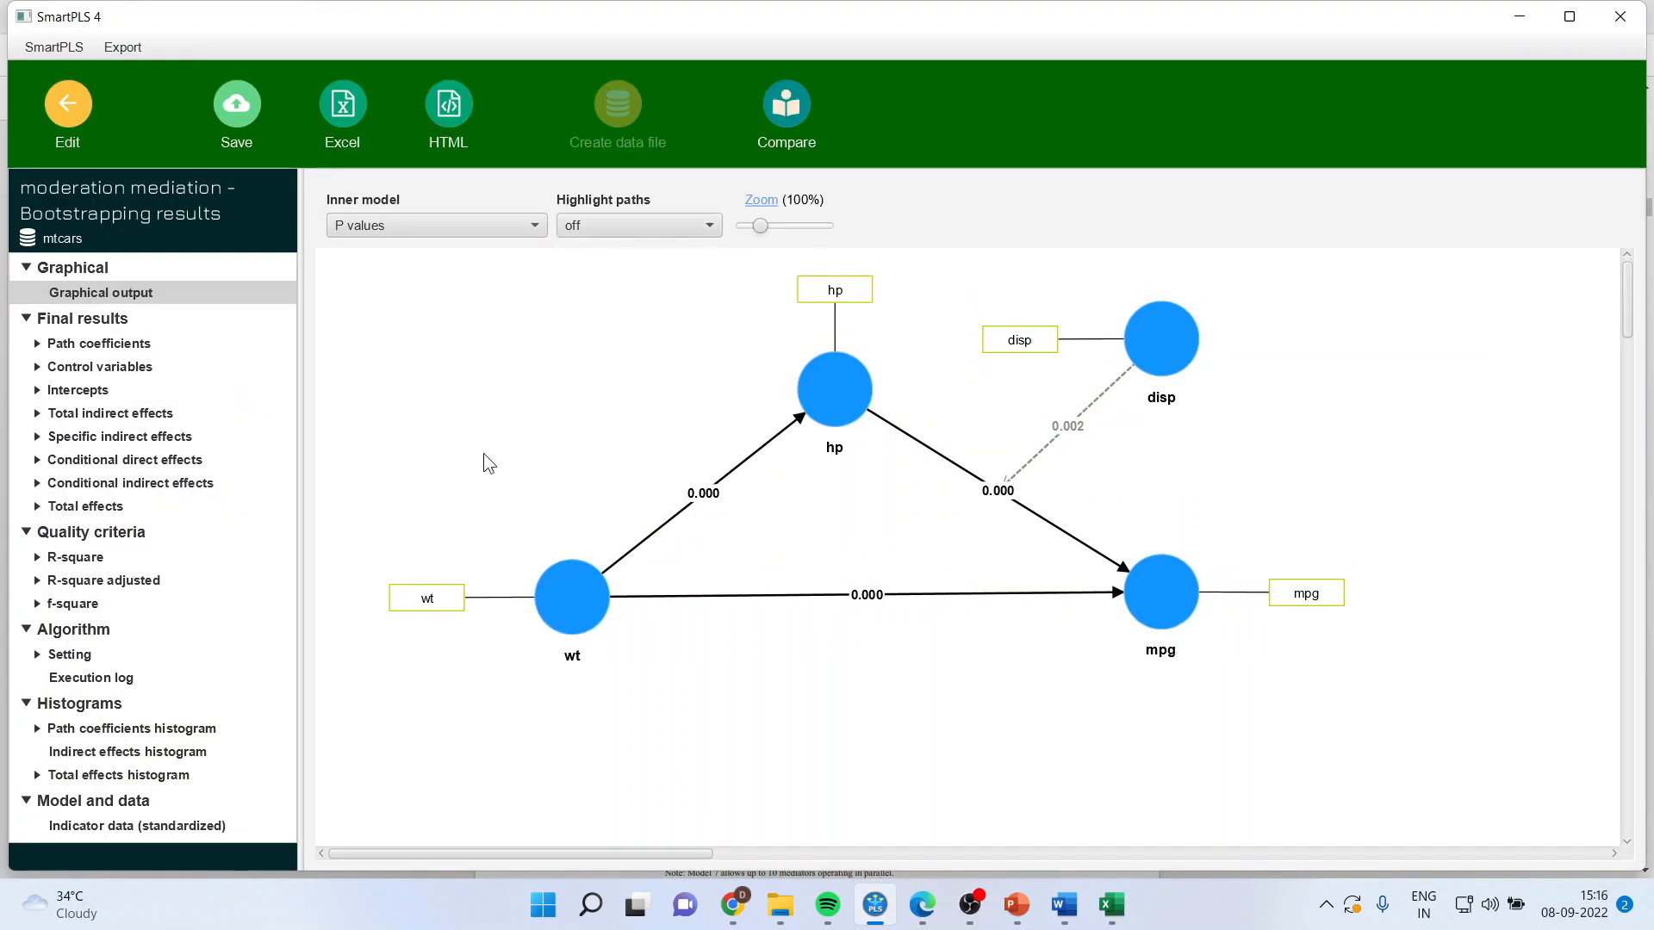
pyautogui.click(162, 459)
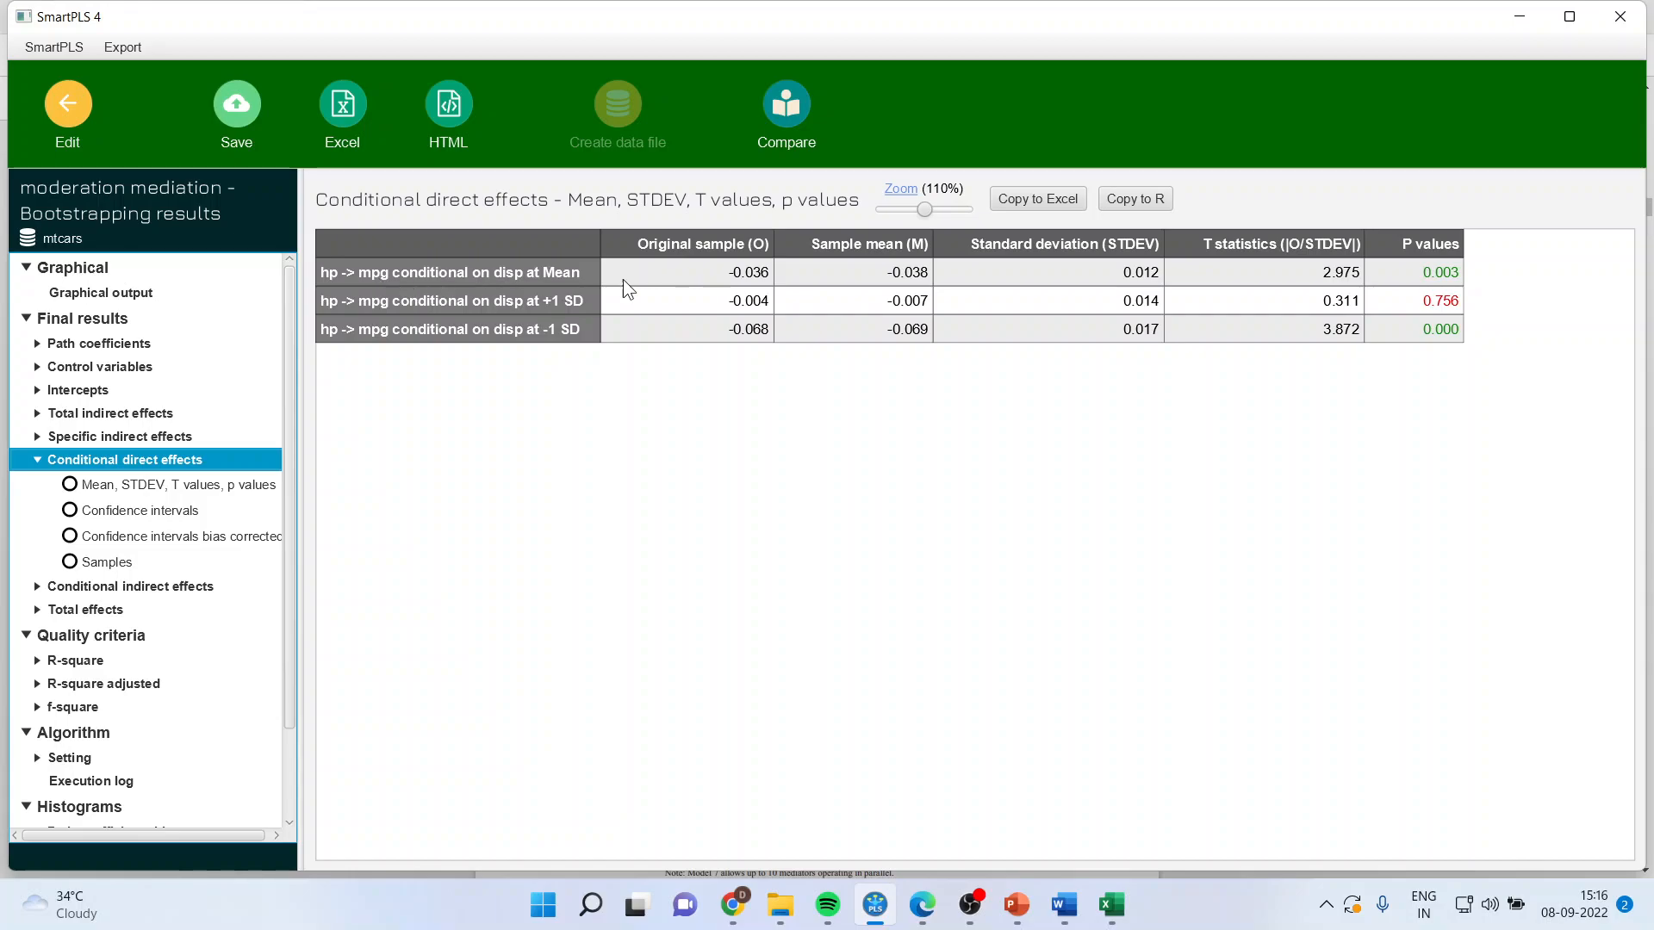
pyautogui.click(1434, 277)
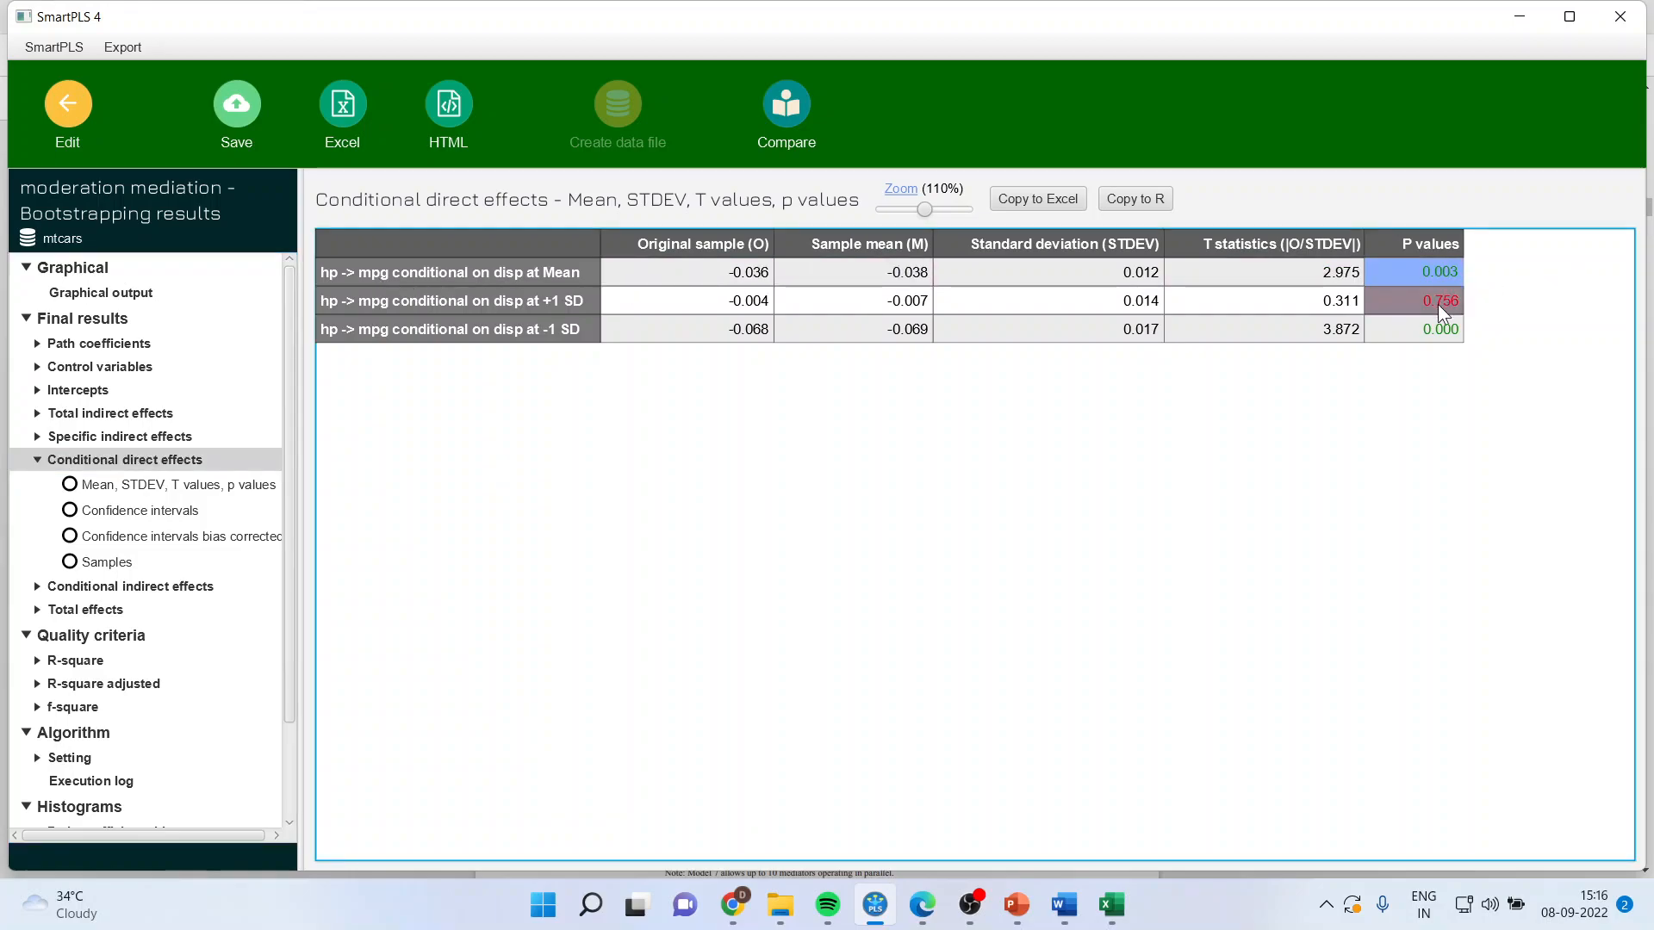
pyautogui.click(1438, 303)
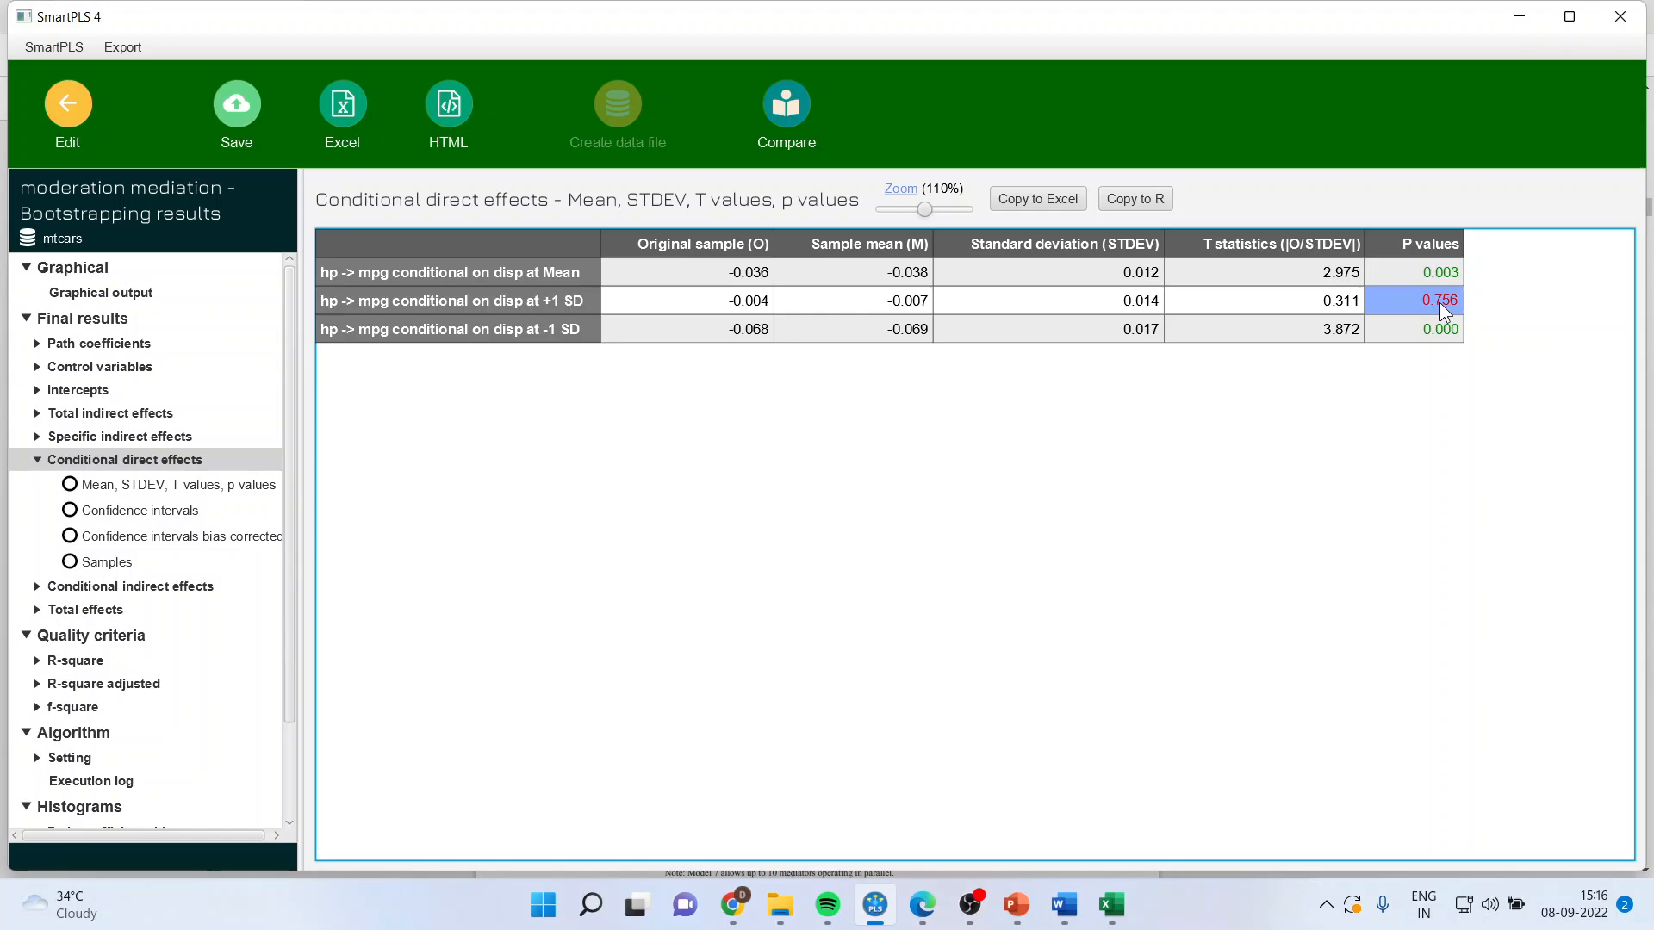
pyautogui.click(1433, 333)
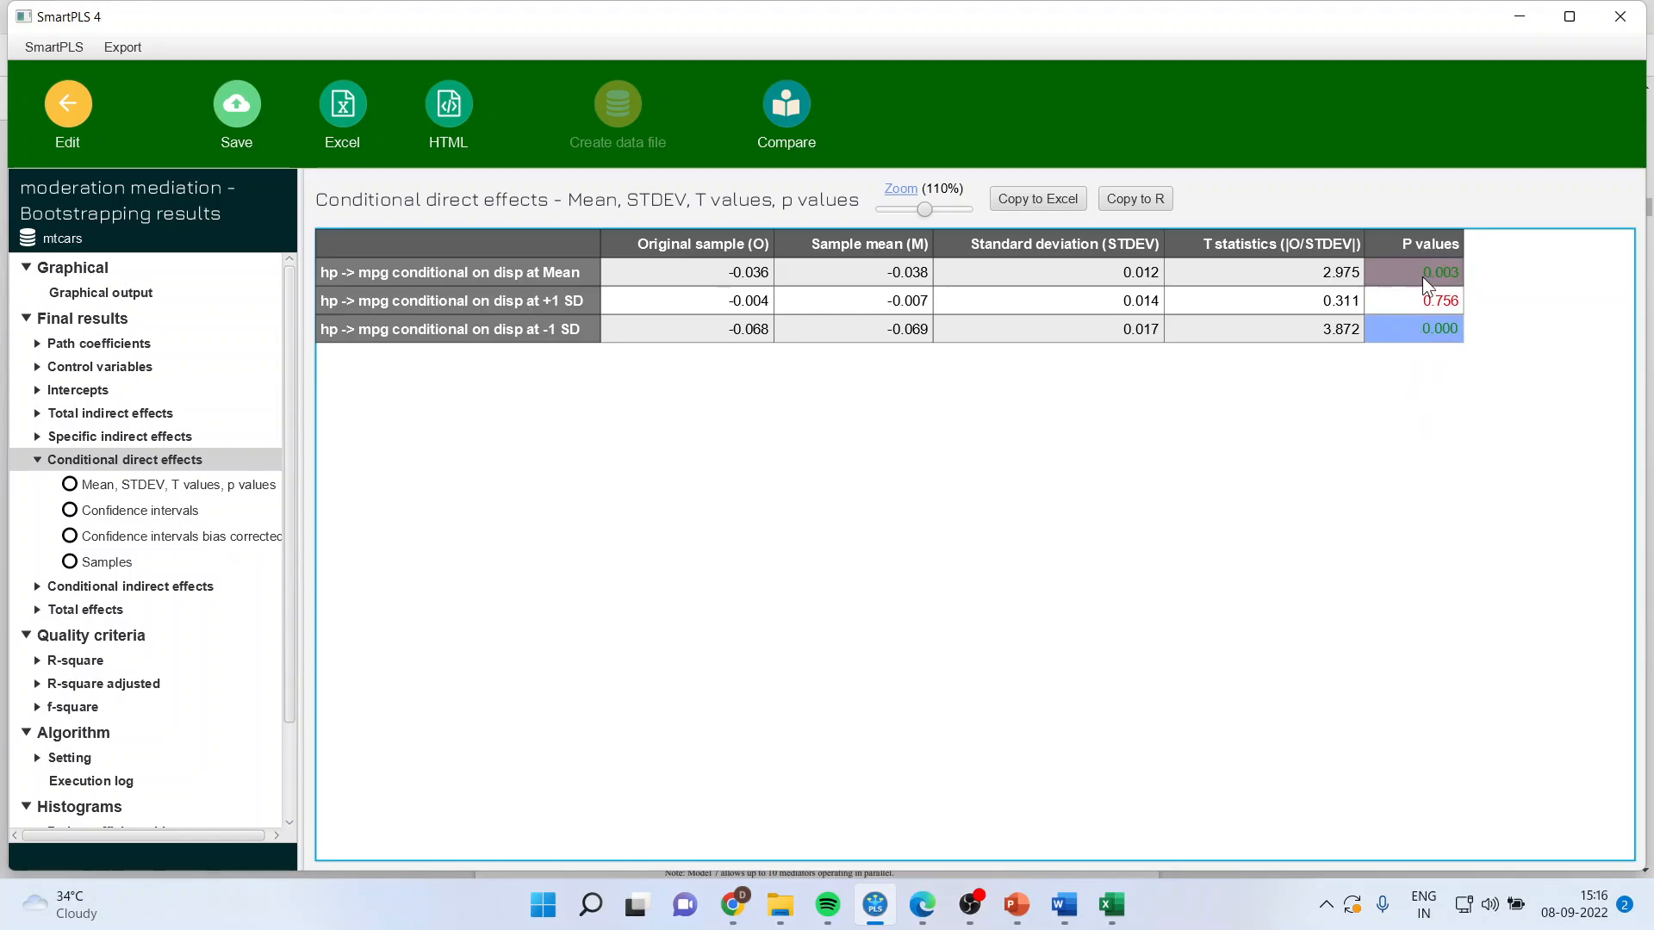
pyautogui.moveTo(1421, 279); pyautogui.dragTo(1423, 324)
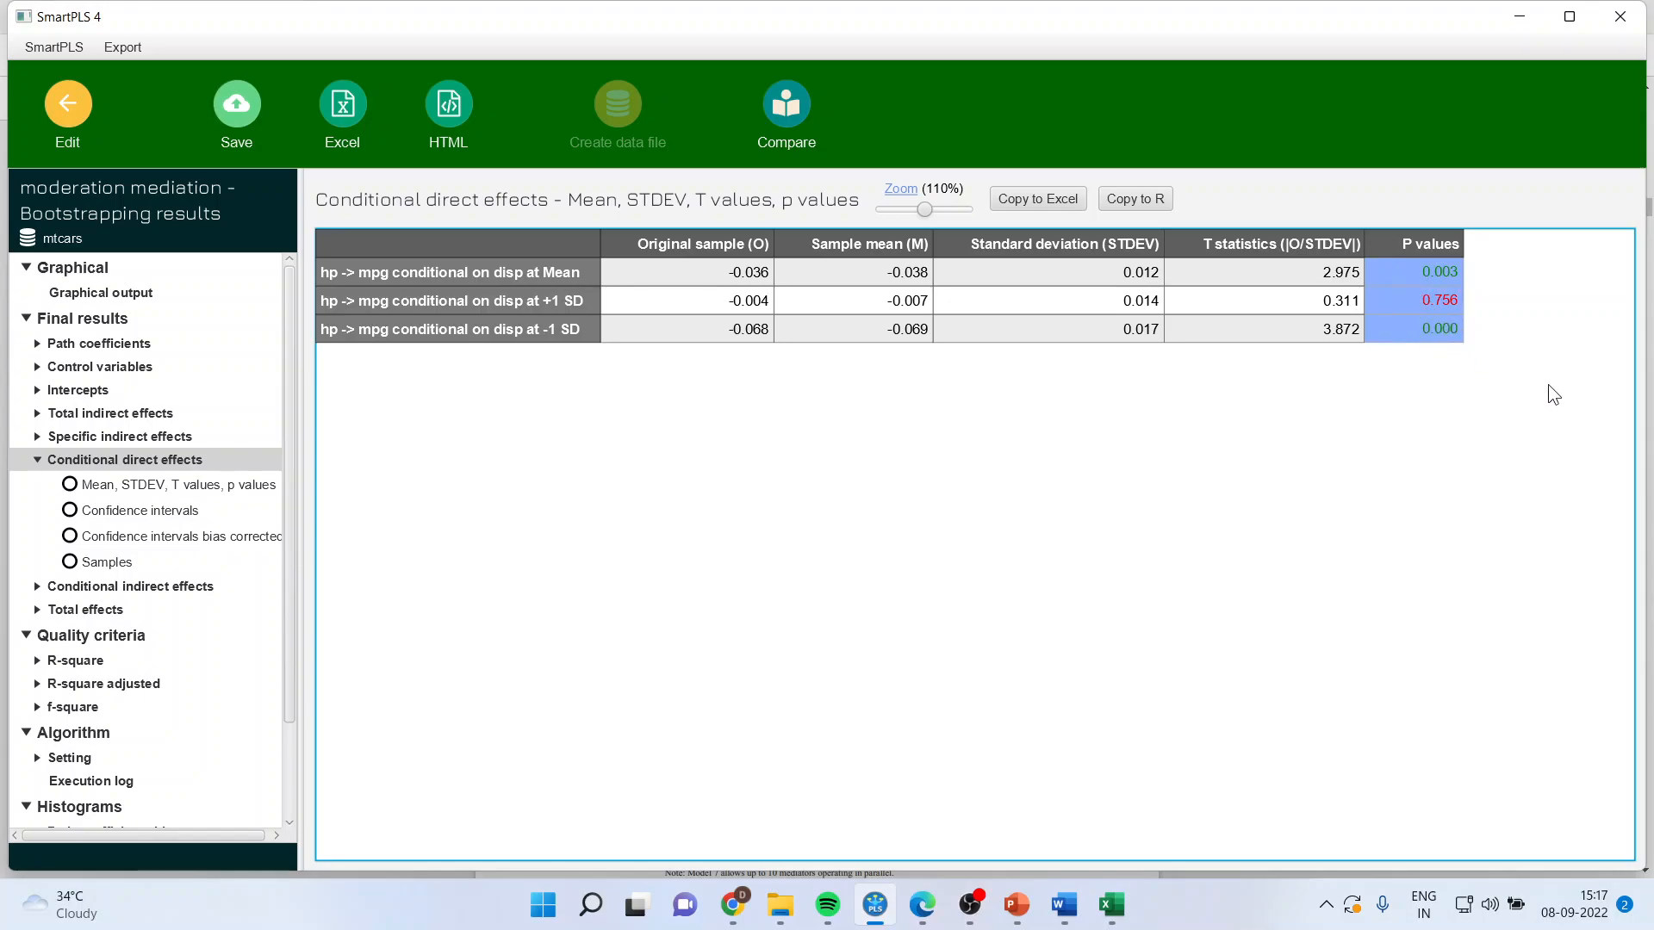
pyautogui.click(1443, 302)
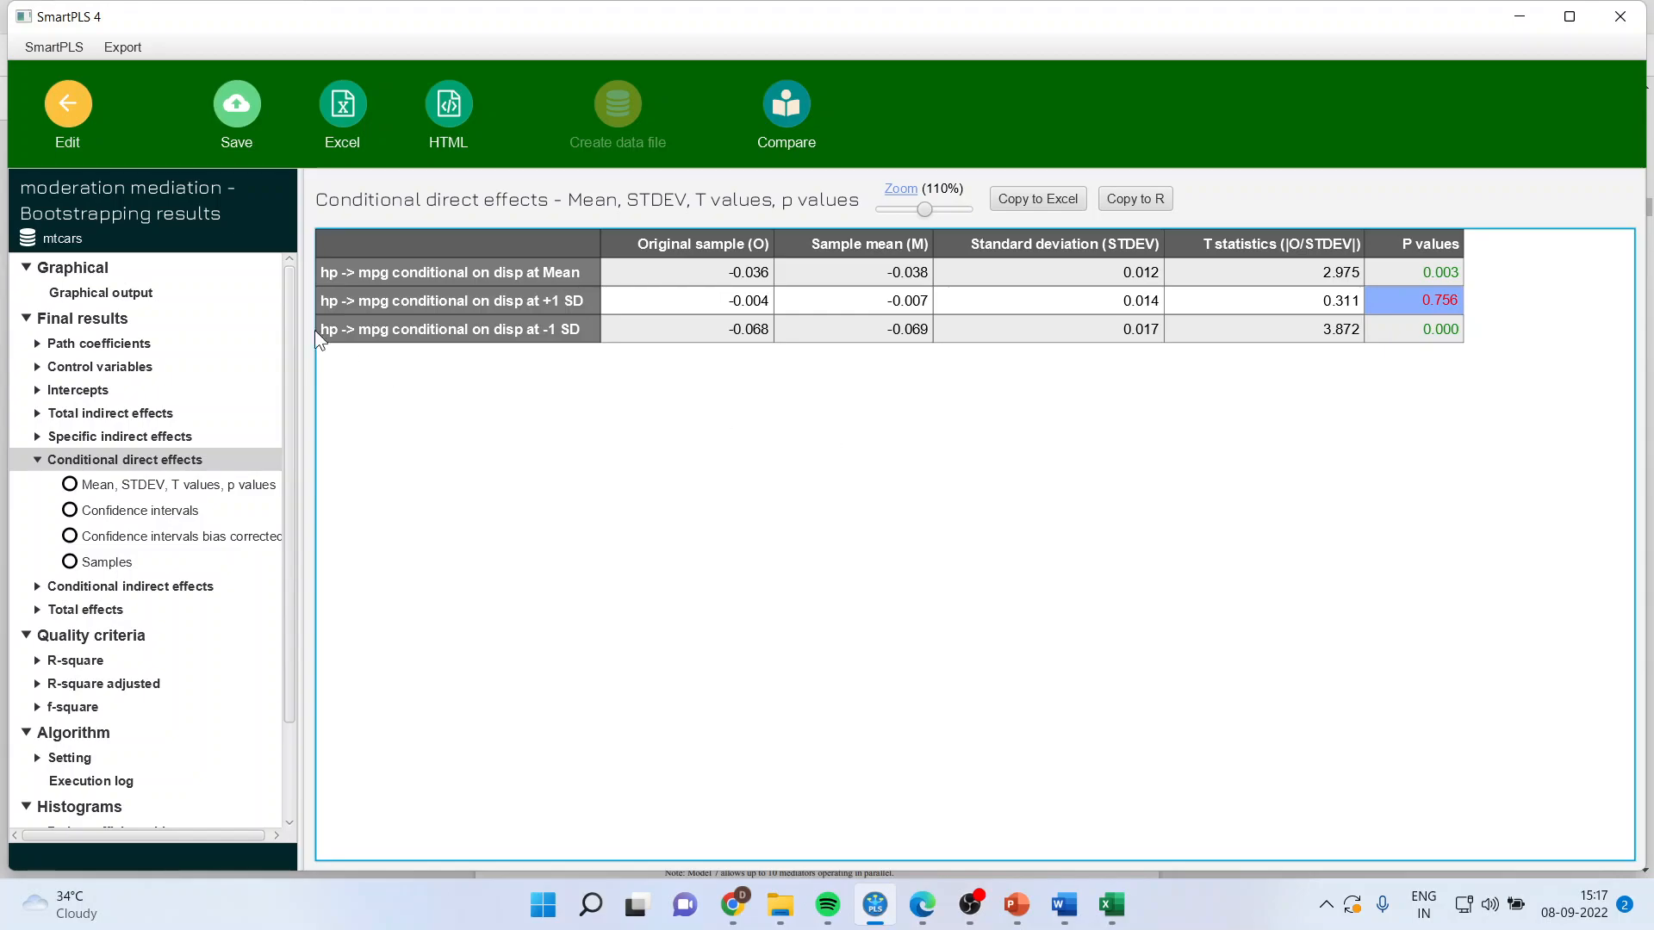
# Step: Run Path analysis with the Unstandardized data metric and open the simple slope analysis in its report
pyautogui.click(67, 107)
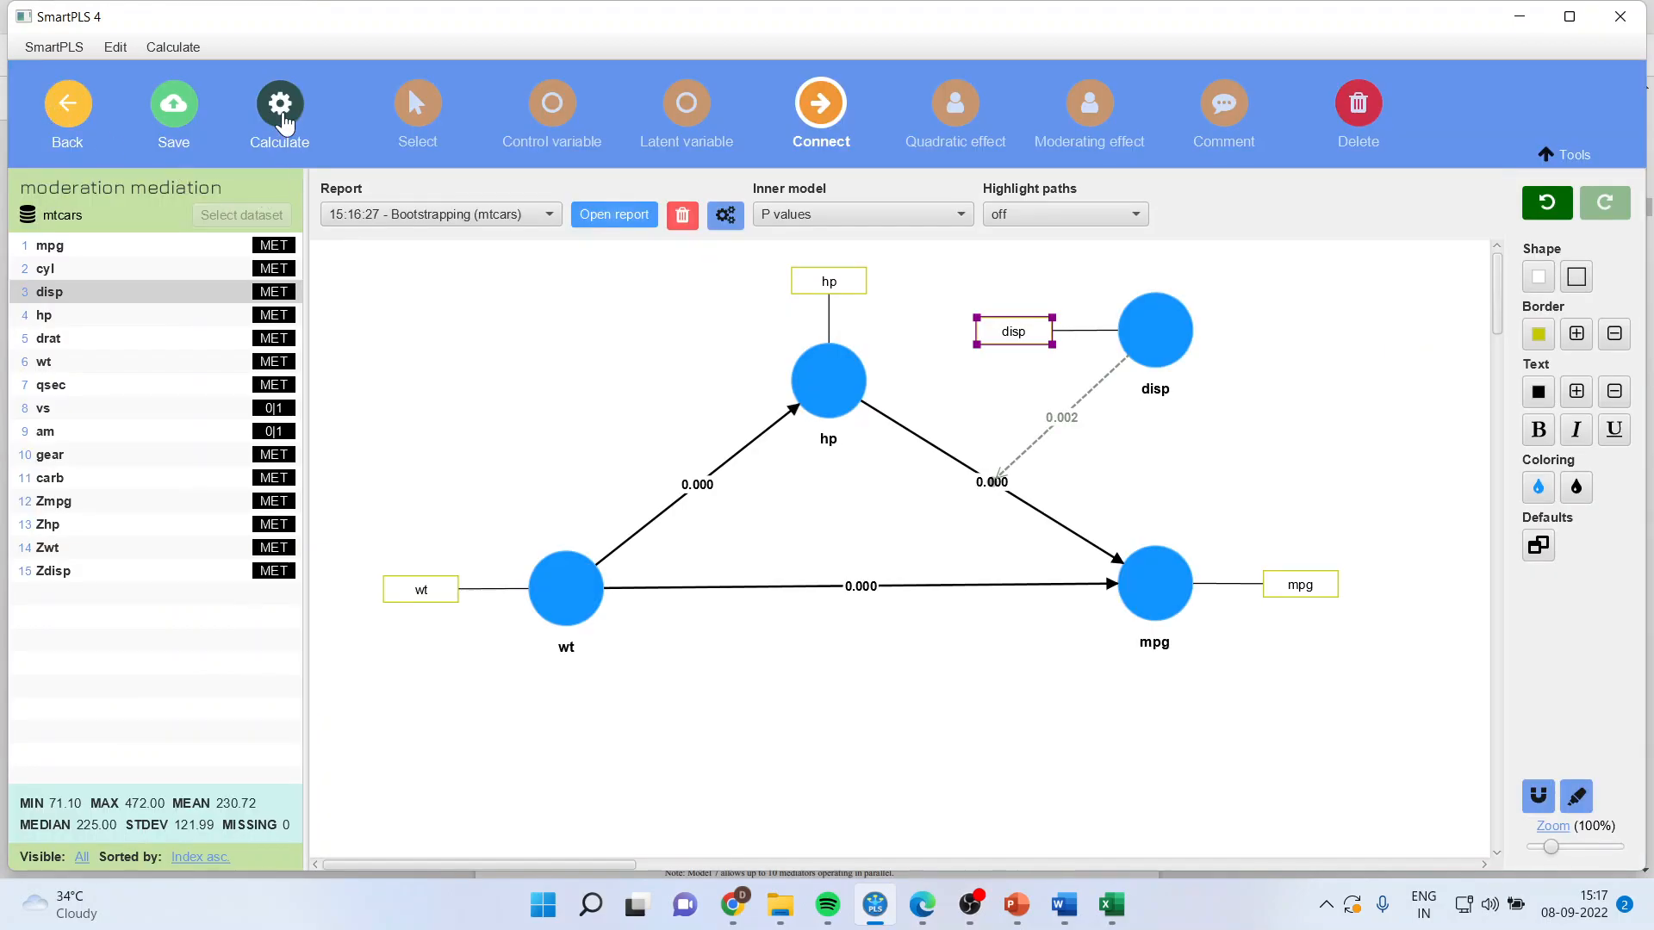
pyautogui.click(285, 123)
pyautogui.click(338, 158)
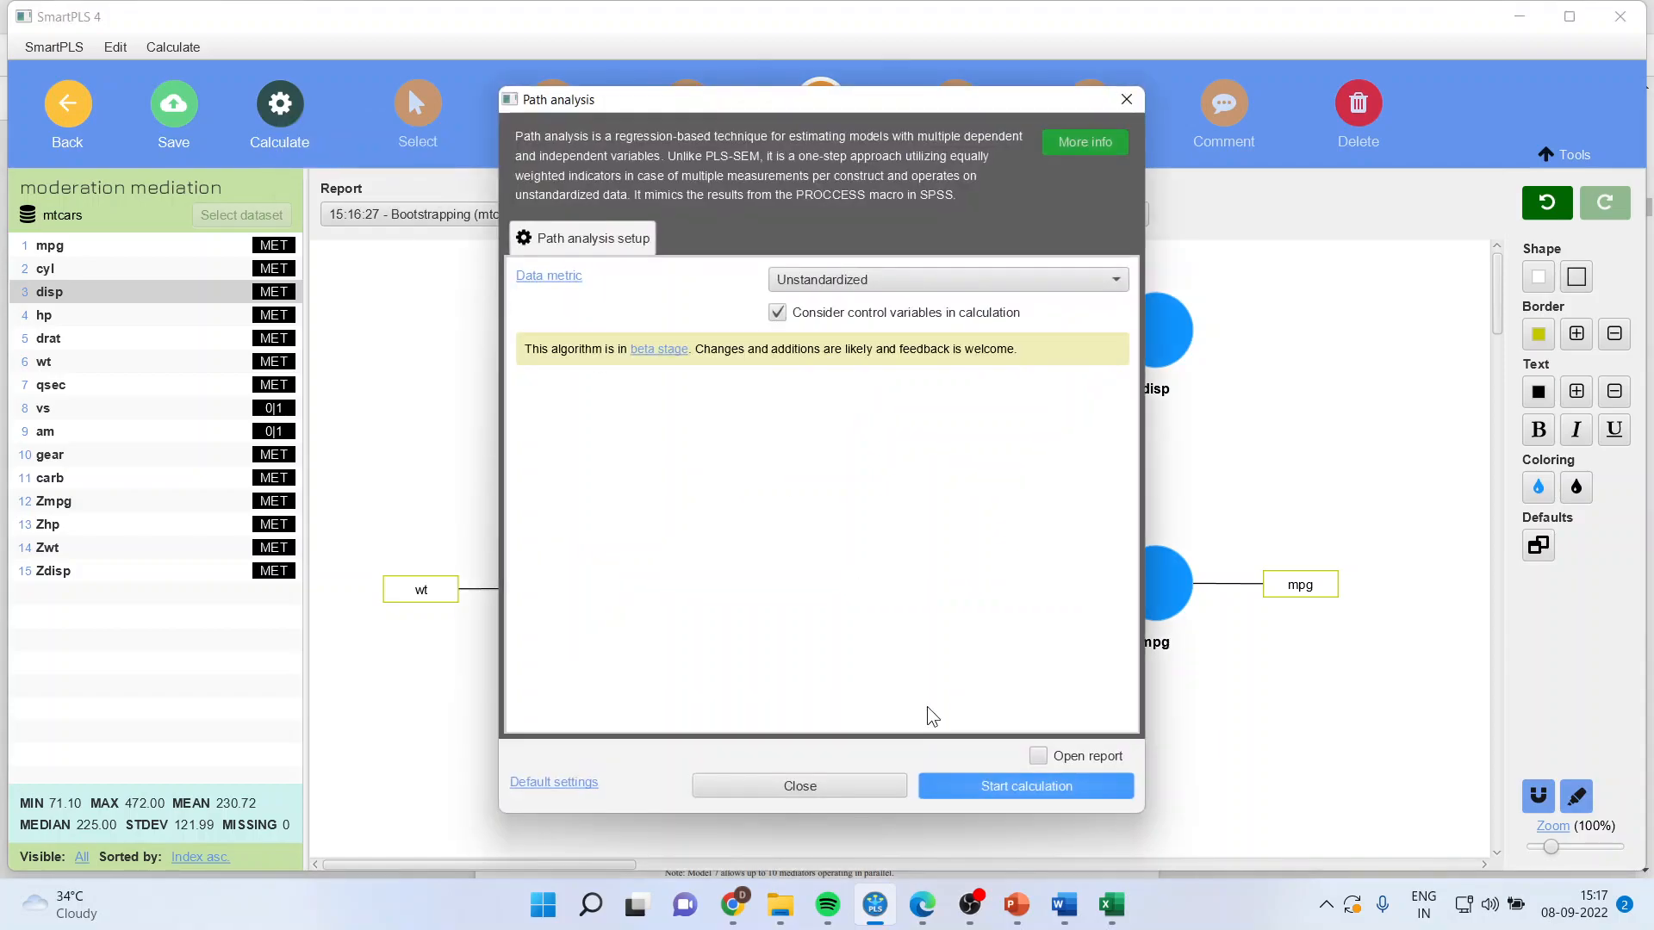
pyautogui.click(972, 784)
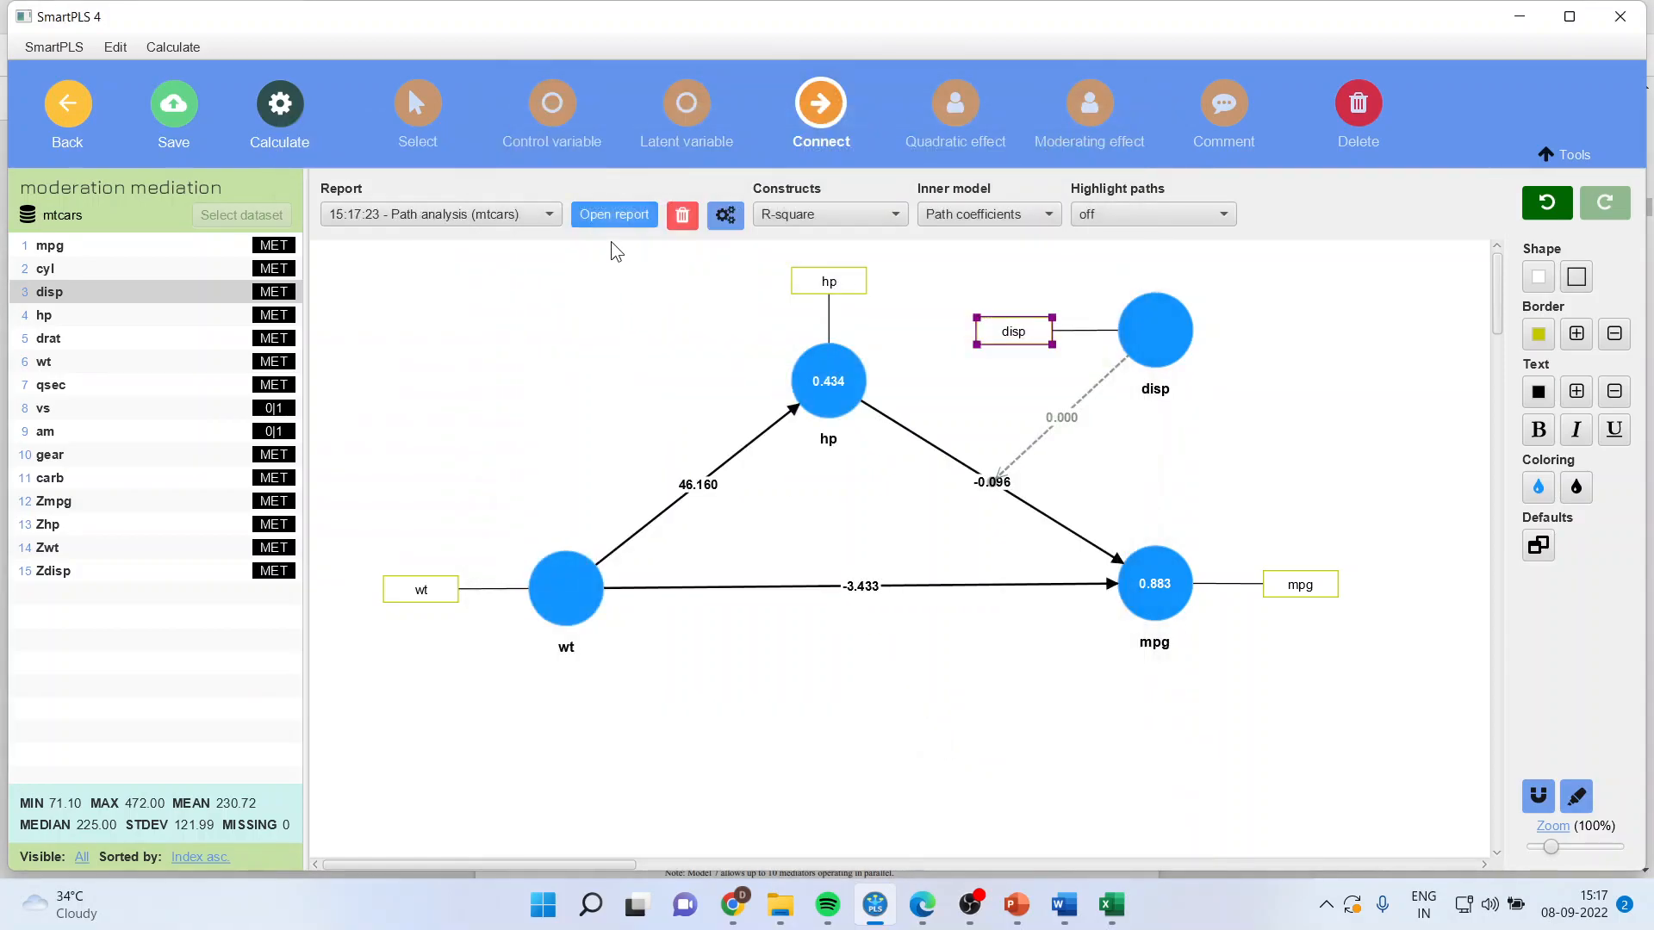
pyautogui.click(610, 220)
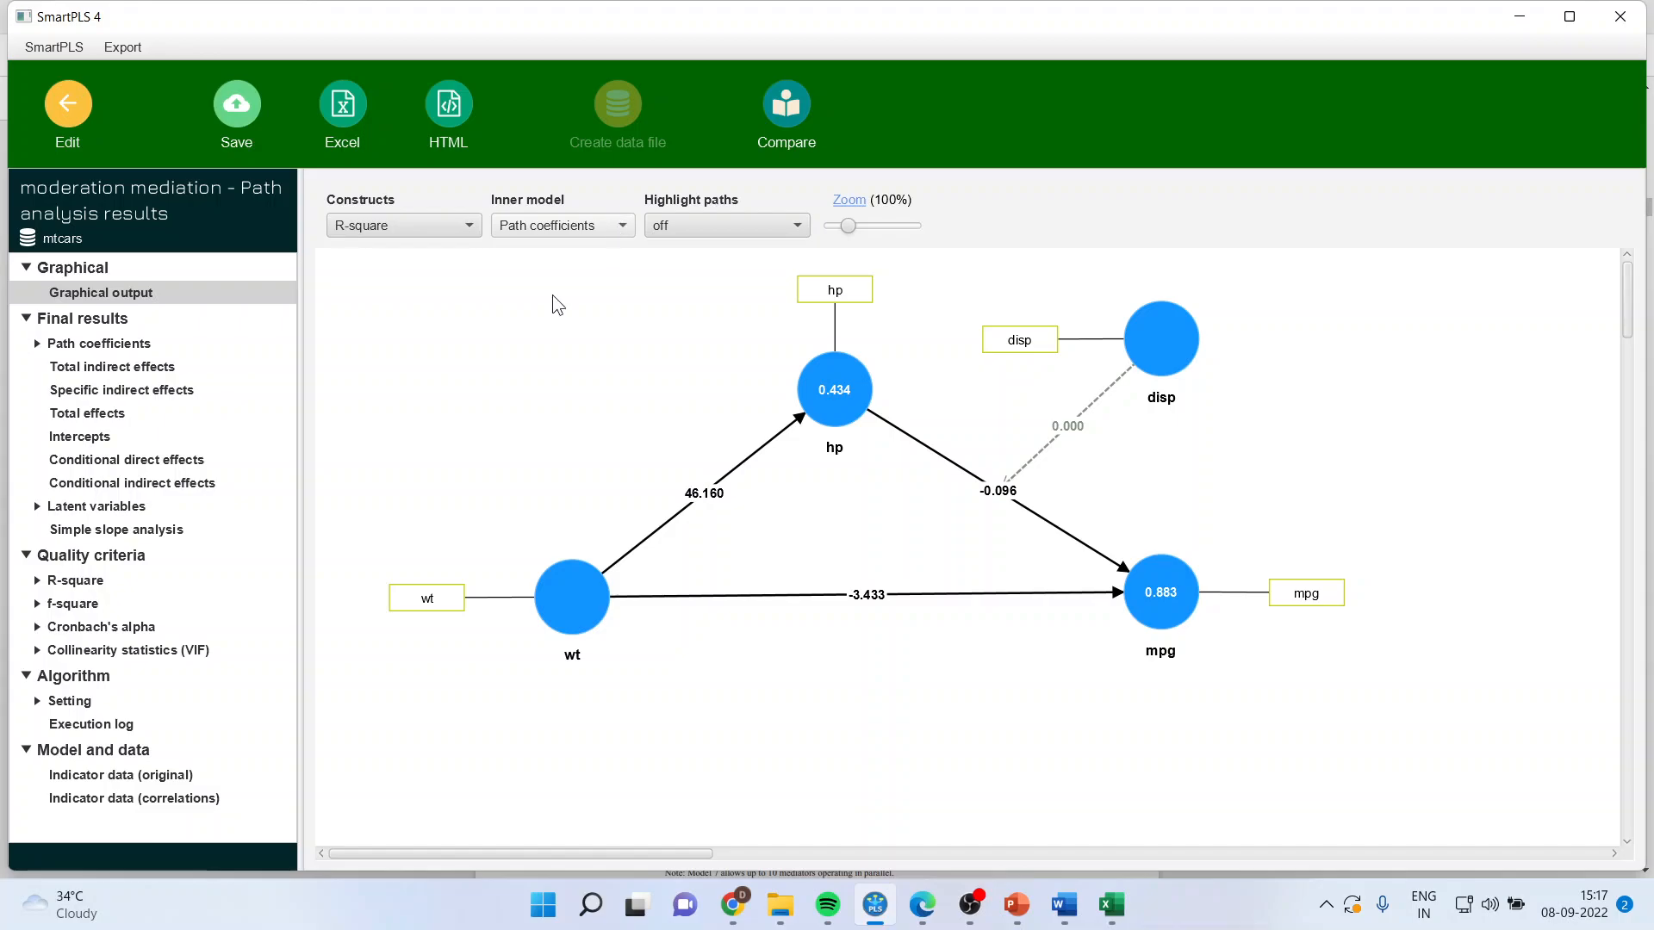
pyautogui.click(172, 529)
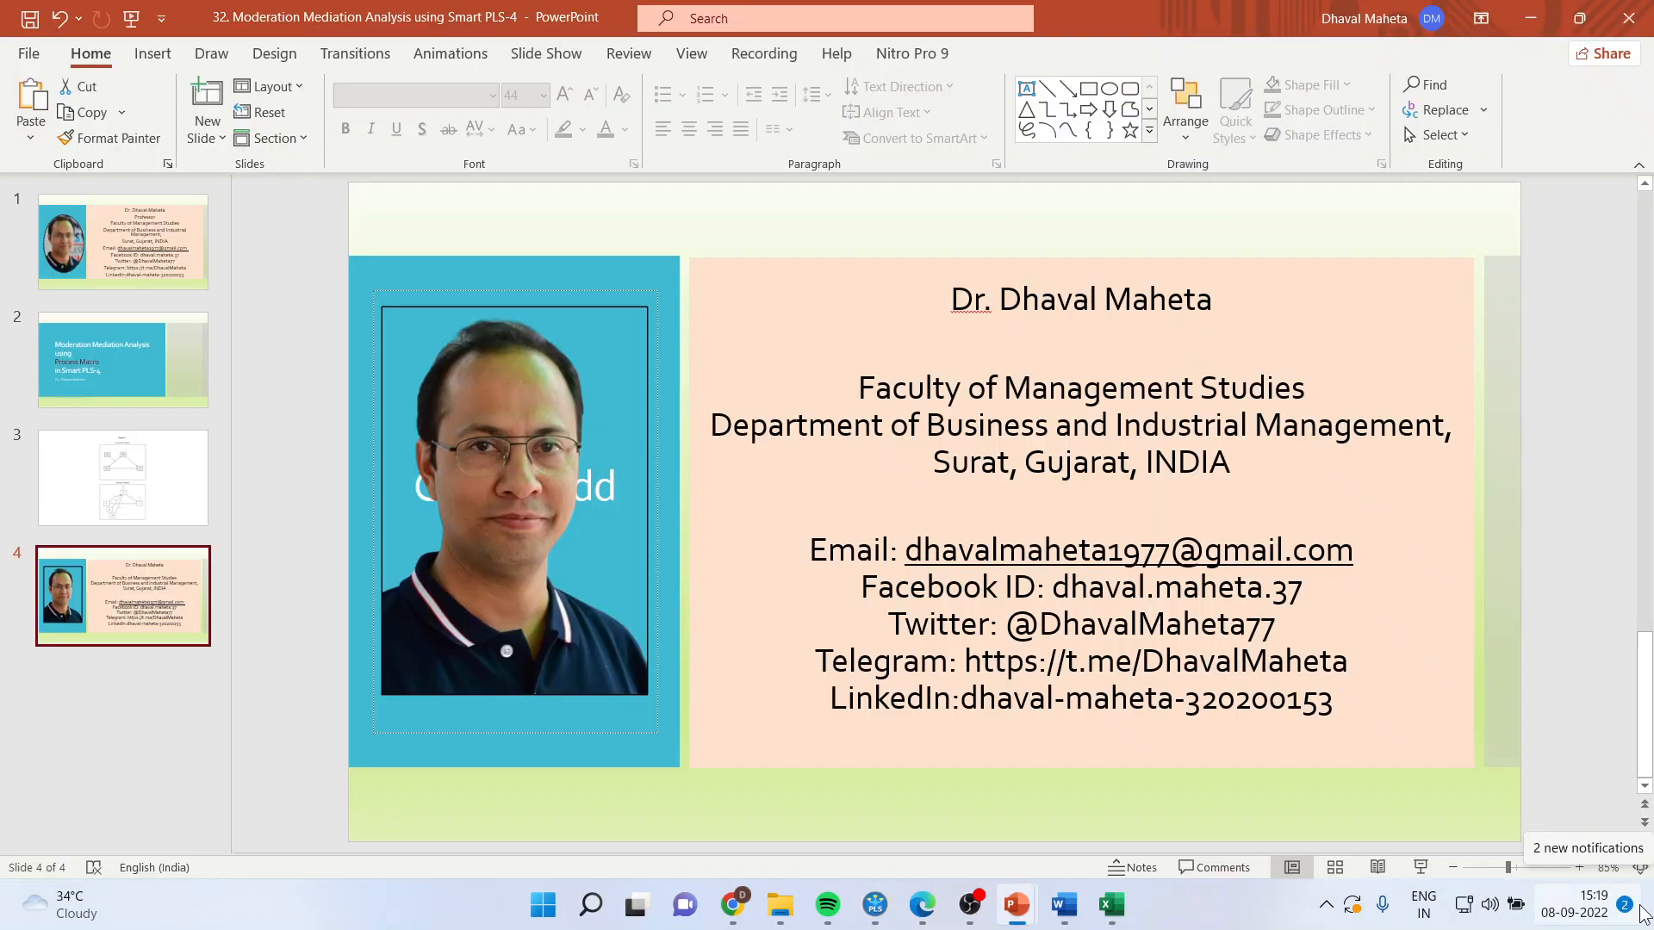
# Step: Switch to PowerPoint and present the closing contact slide, slide 4, as a slide show
pyautogui.click(1419, 867)
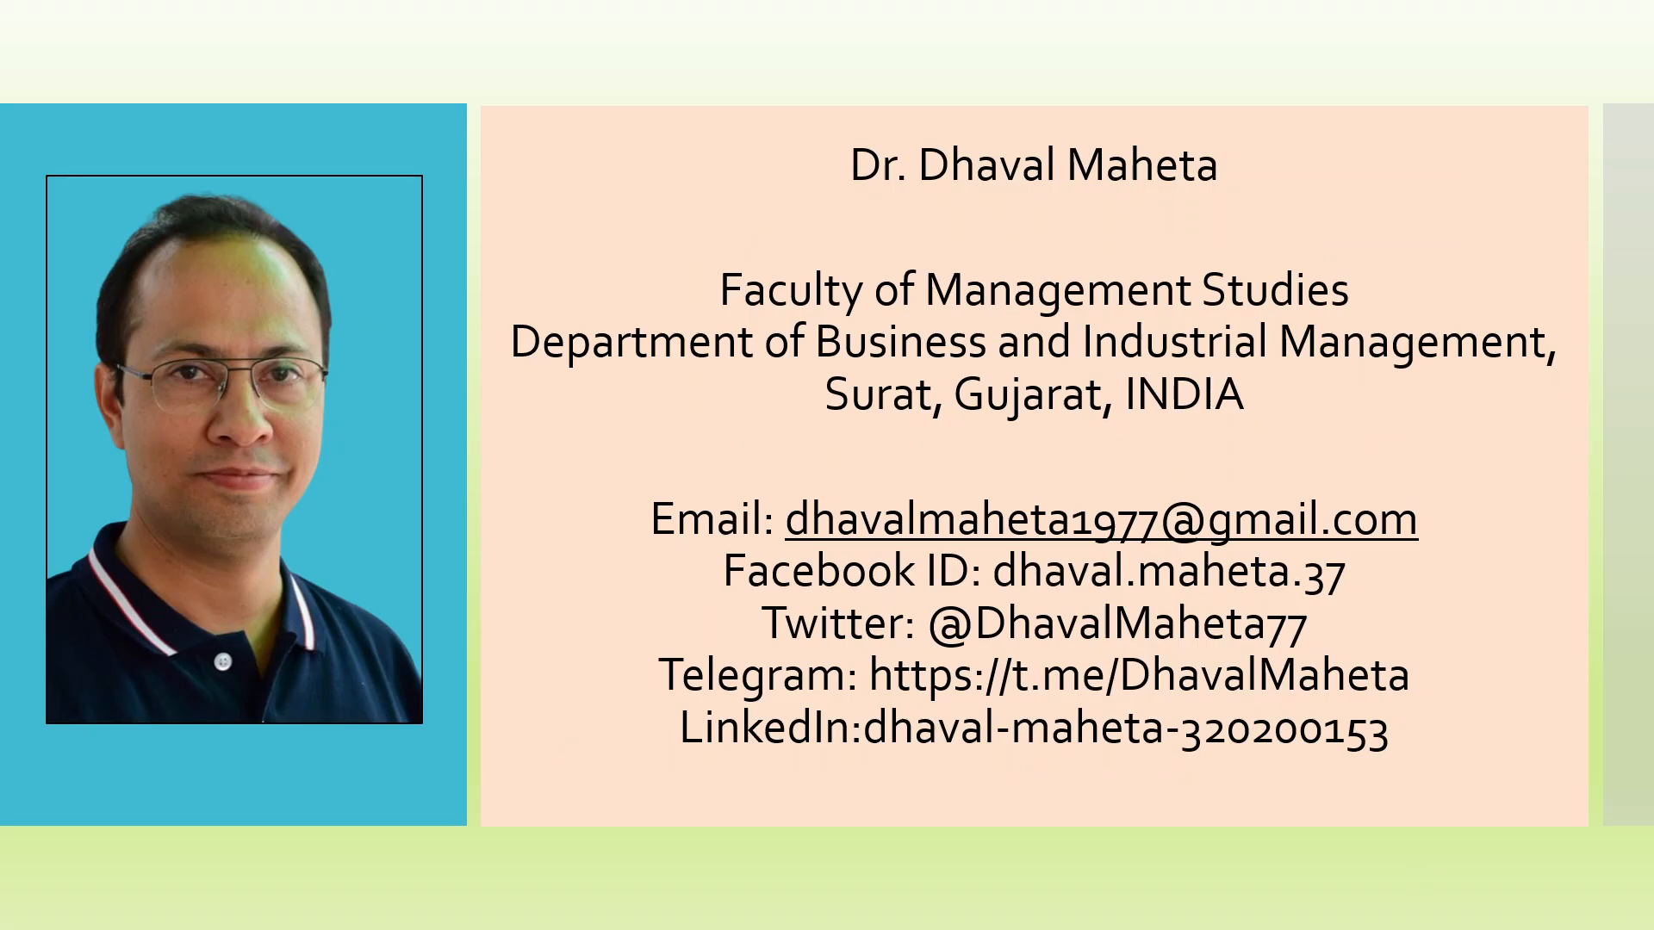